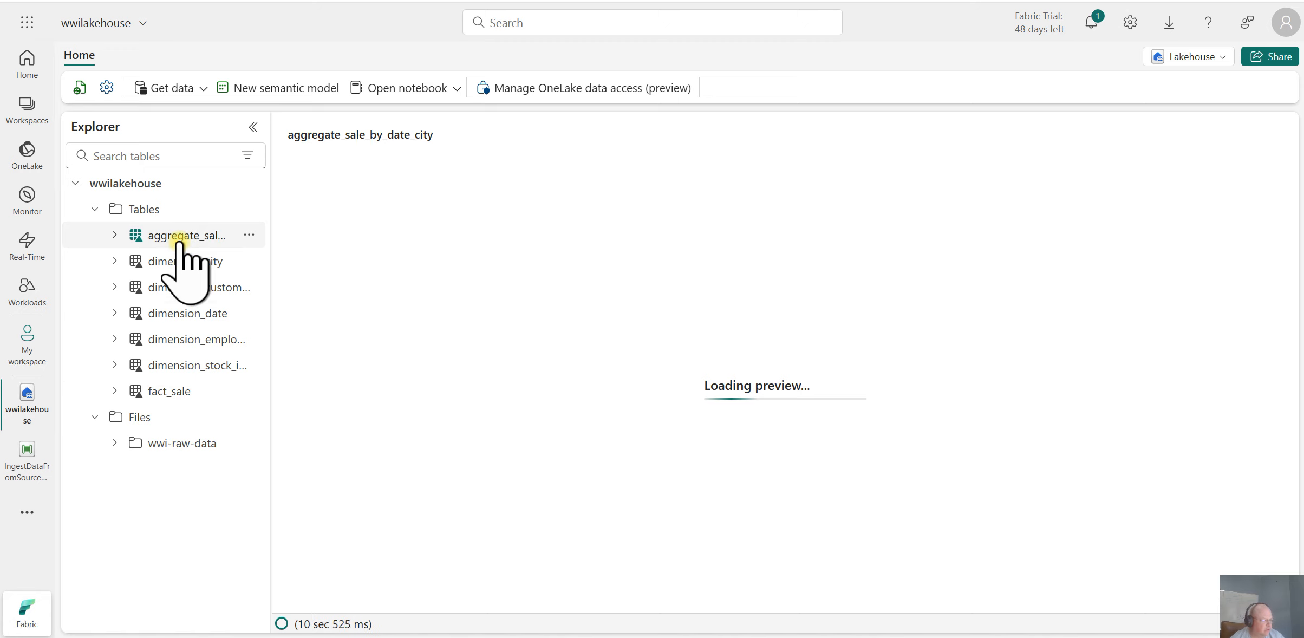
# Step: Look inside the wwi-raw-data folder under Files, and switch wwilakehouse to its SQL analytics endpoint
pyautogui.click(114, 443)
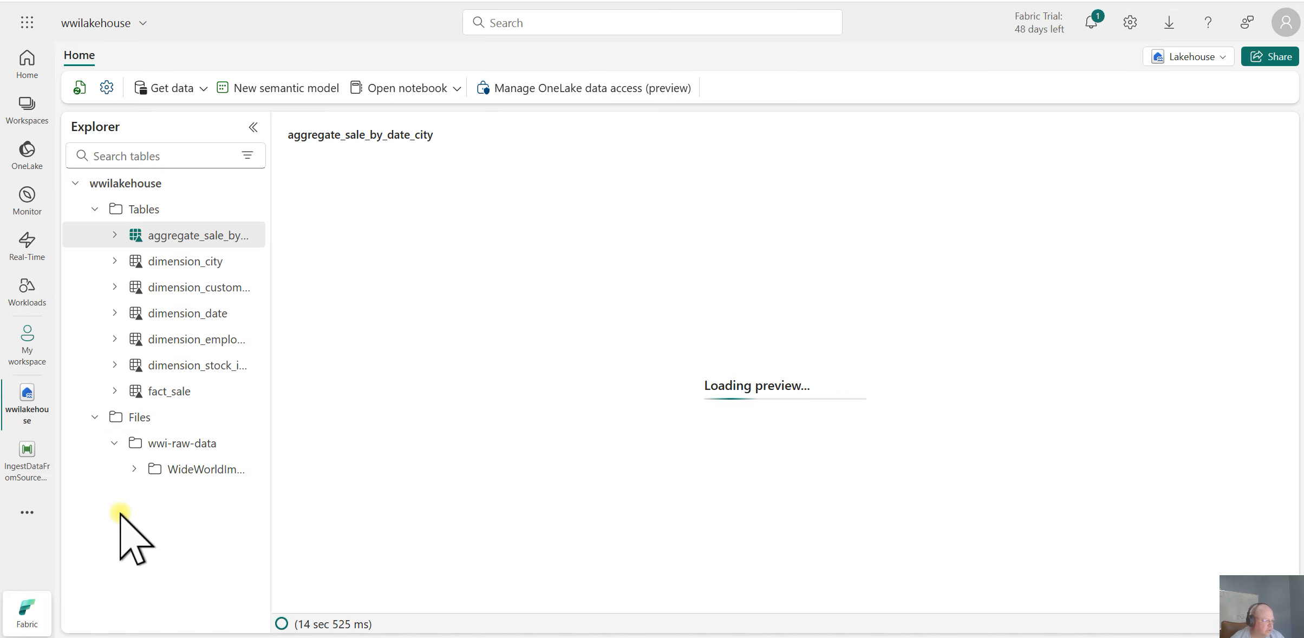
pyautogui.click(113, 442)
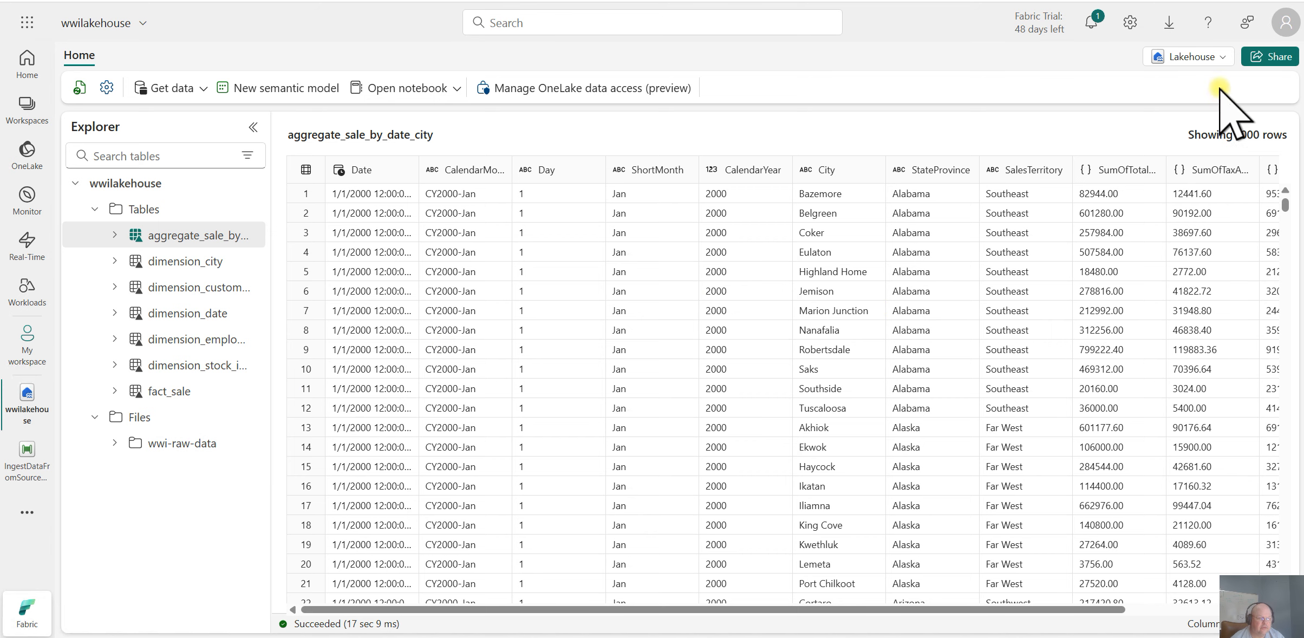
pyautogui.click(1222, 58)
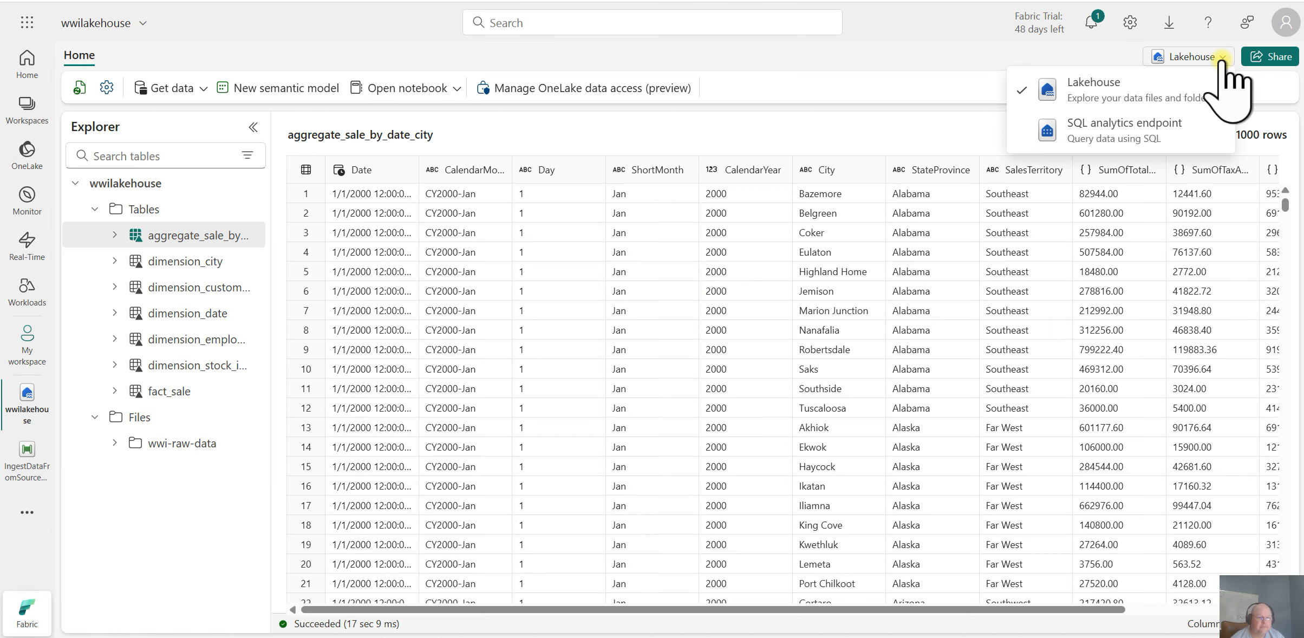
pyautogui.click(1111, 139)
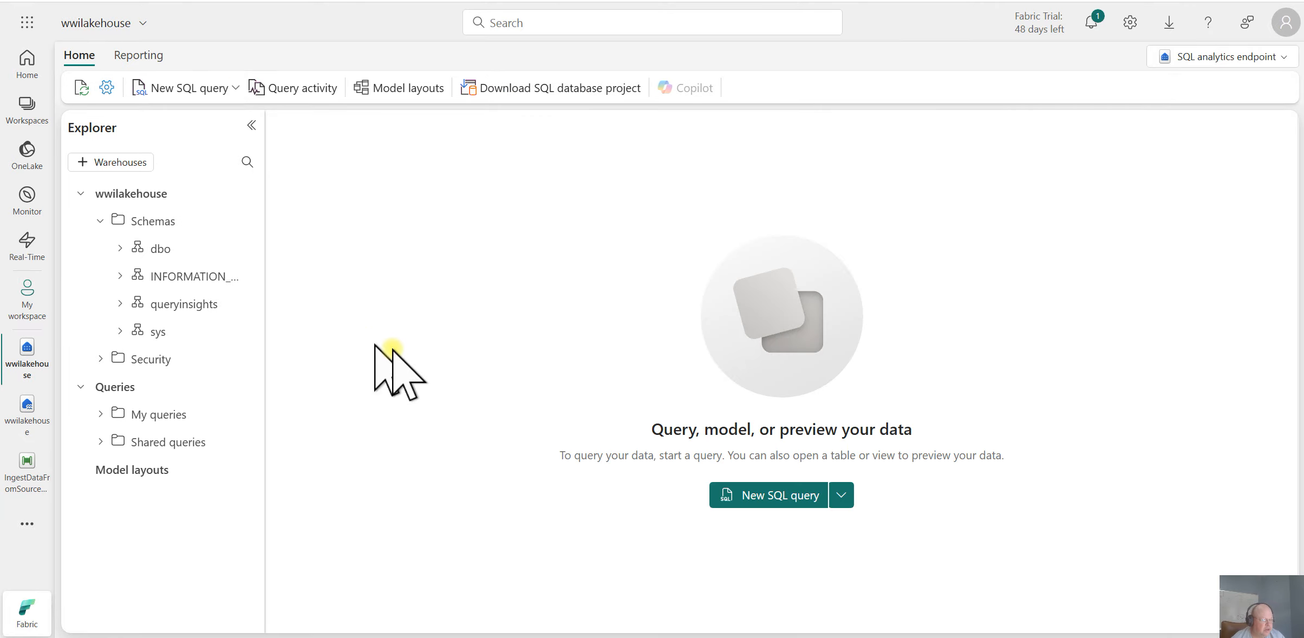
# Step: Expand the dbo schema's Tables folder and widen the Explorer pane to read the full table names
pyautogui.click(114, 246)
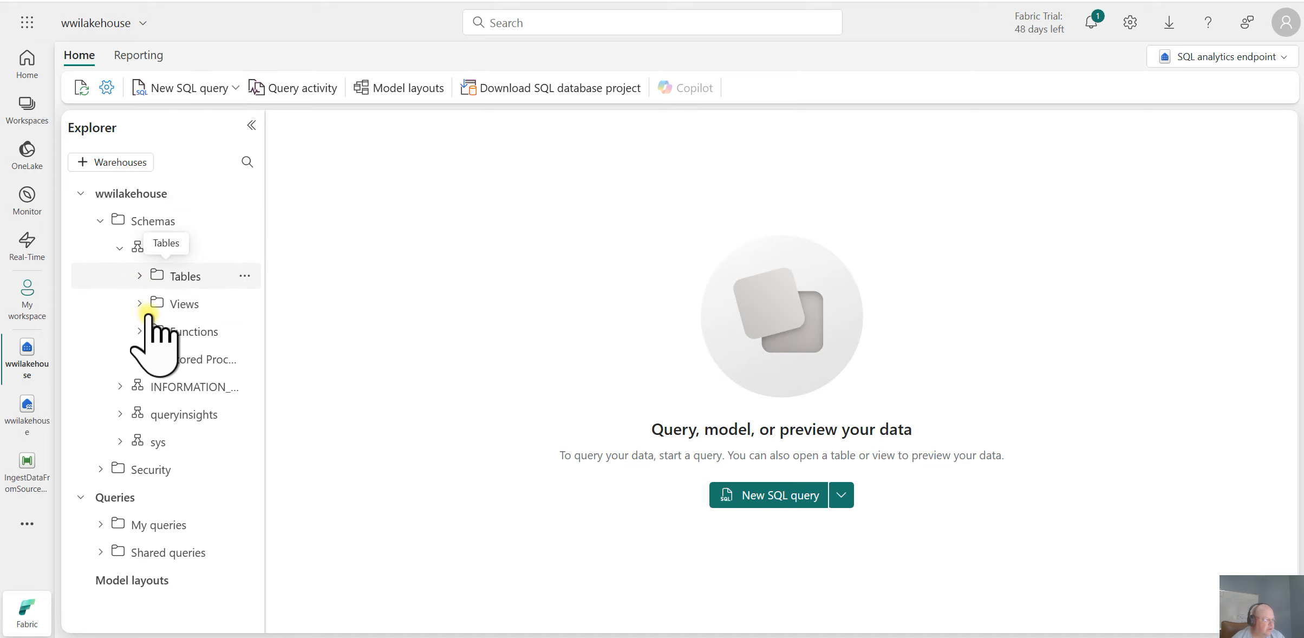
pyautogui.click(140, 277)
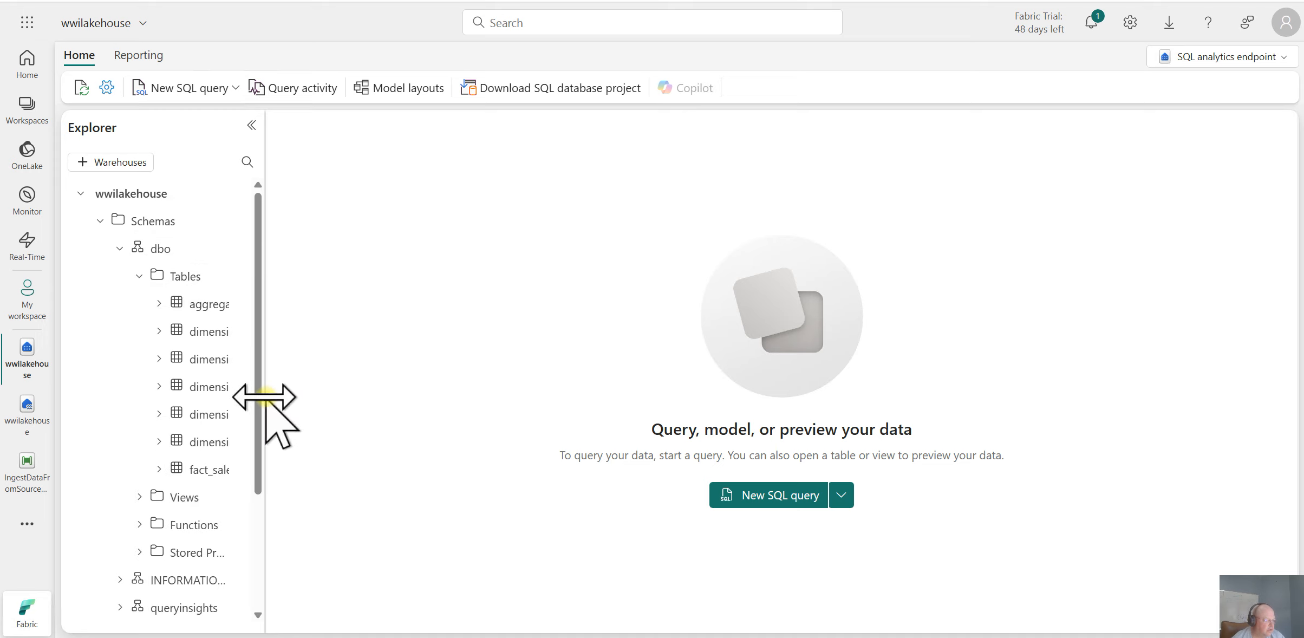
pyautogui.moveTo(265, 399); pyautogui.dragTo(440, 431)
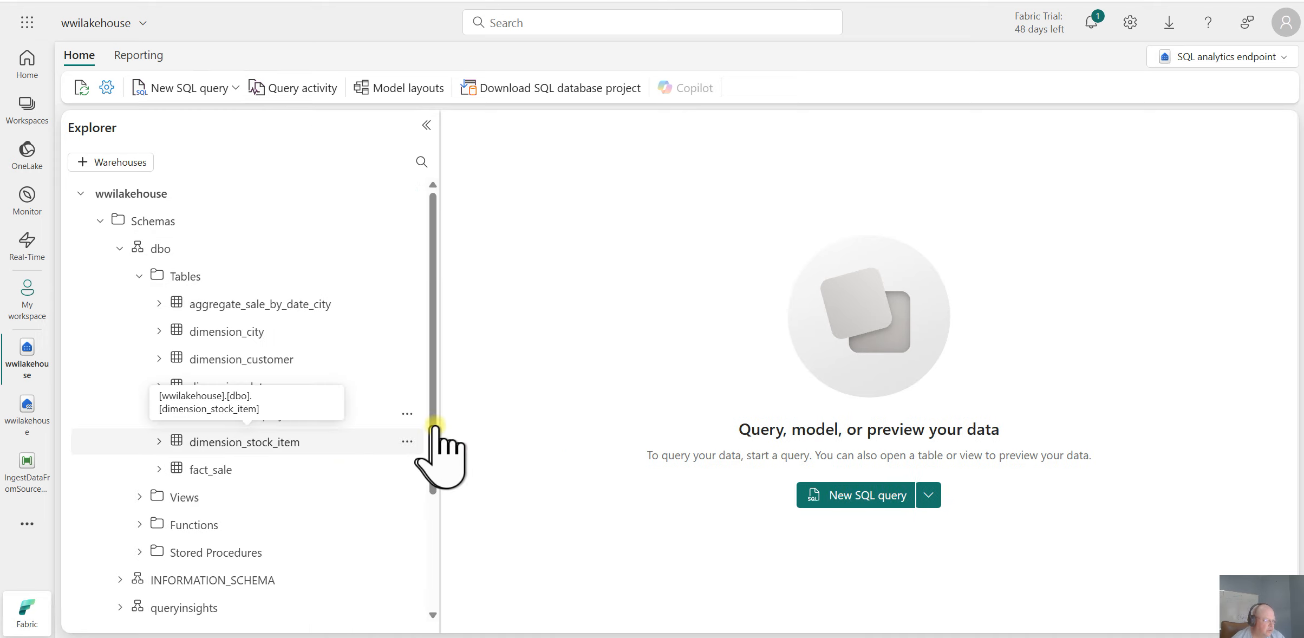
pyautogui.scroll(-3, 436, 515)
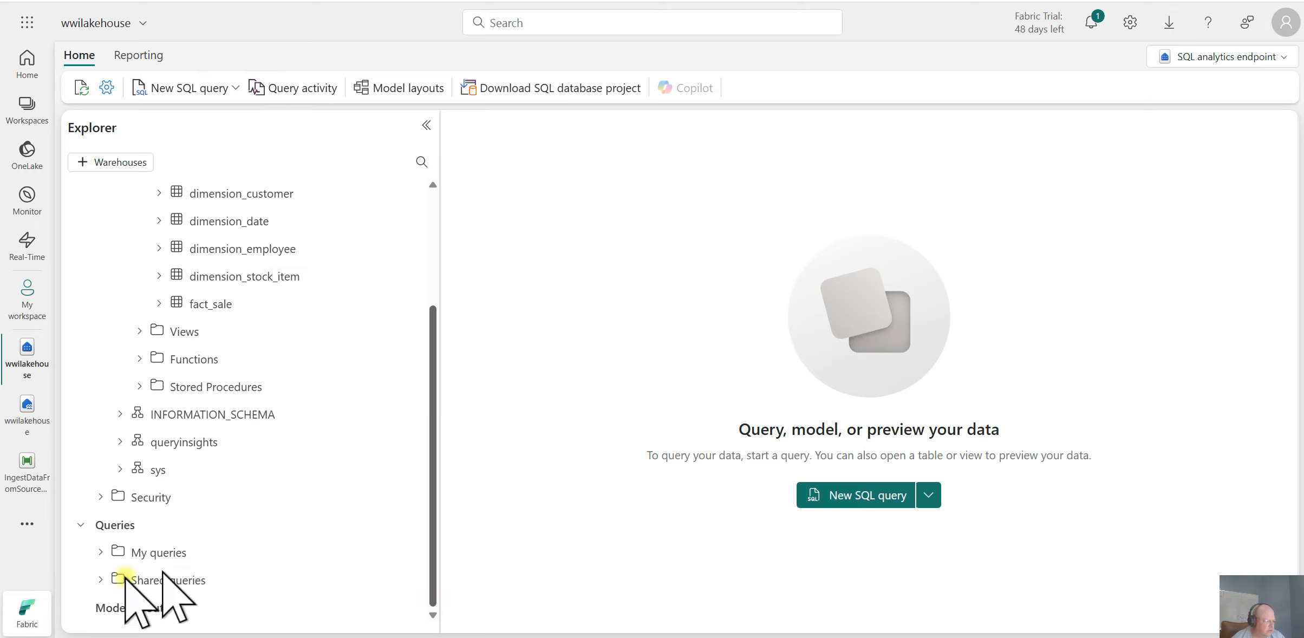
# Step: Check which role folders the Security folder contains, and collapse it again
pyautogui.click(98, 496)
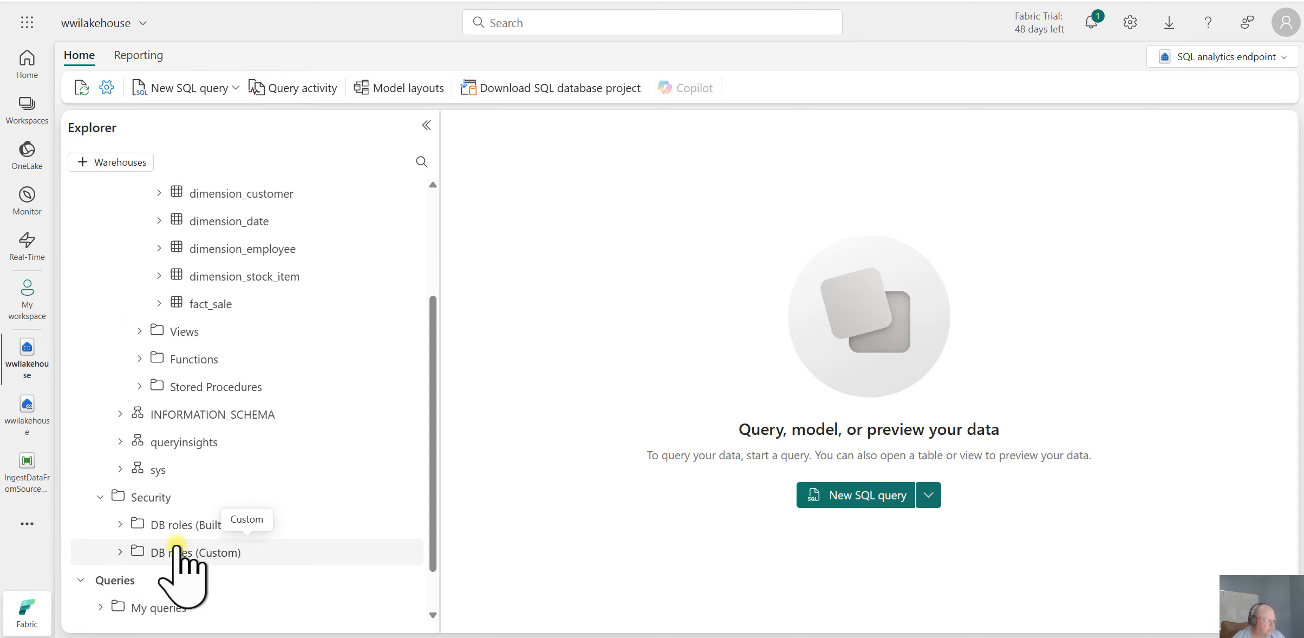
pyautogui.click(100, 497)
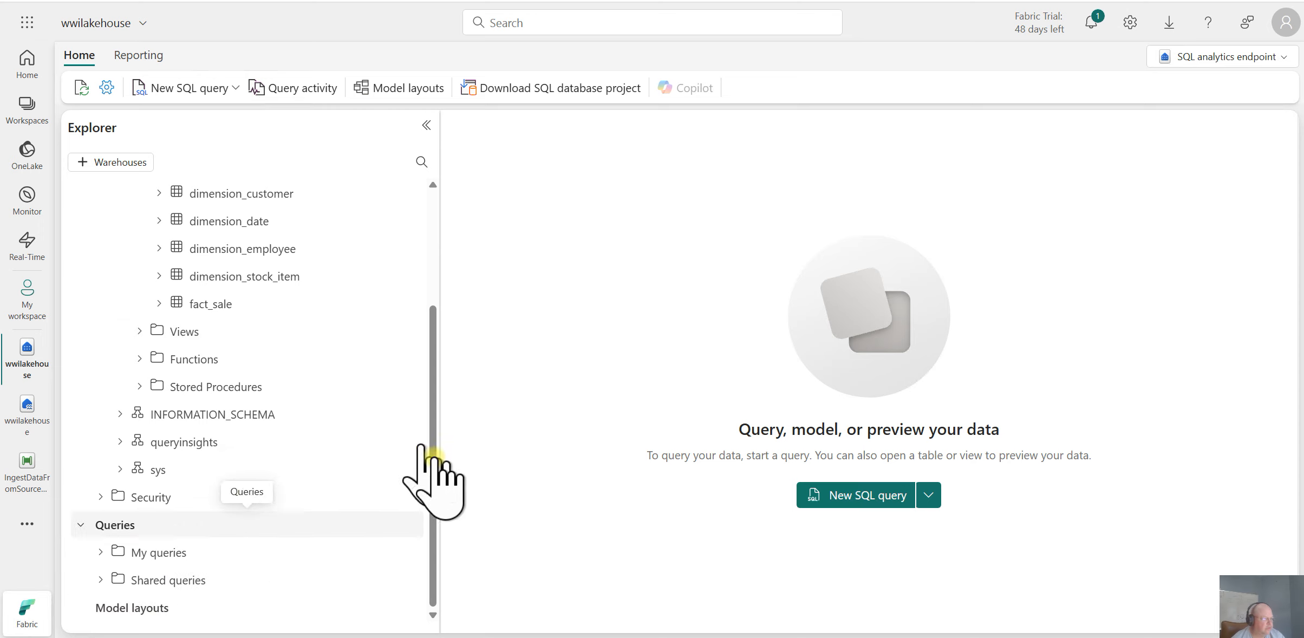
pyautogui.scroll(2, 432, 368)
pyautogui.scroll(2, 432, 368)
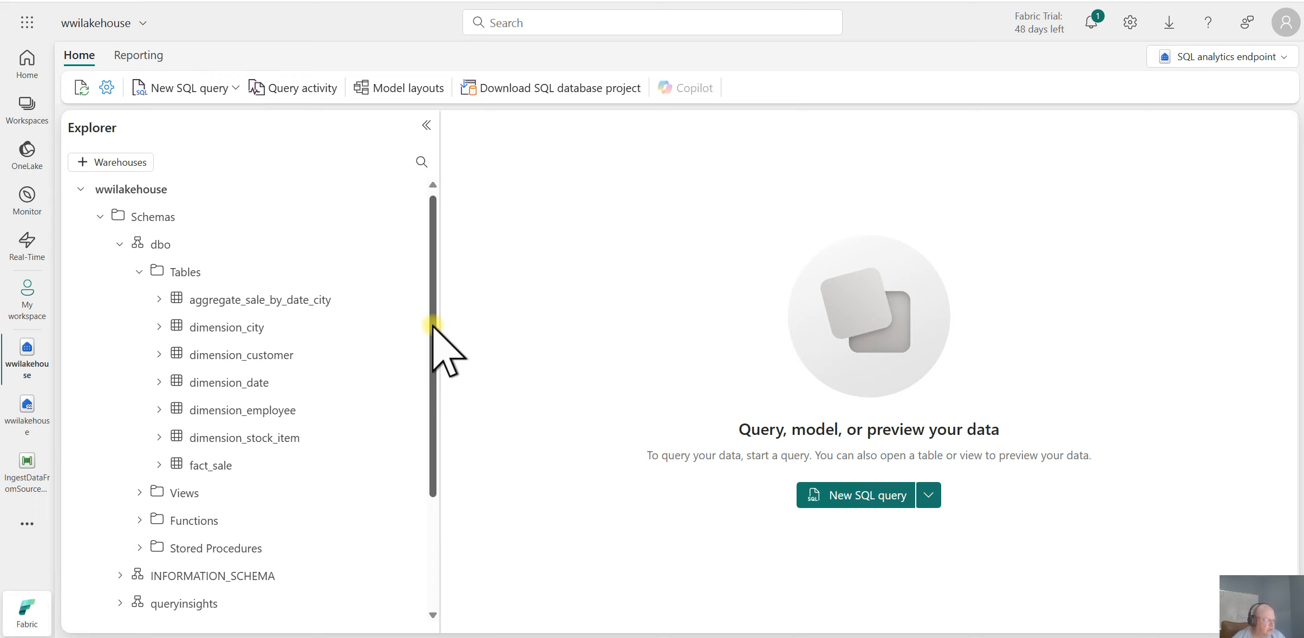
# Step: Check the dbo schema's Views and Stored Procedures folders for contents, and collapse Schemas
pyautogui.click(137, 494)
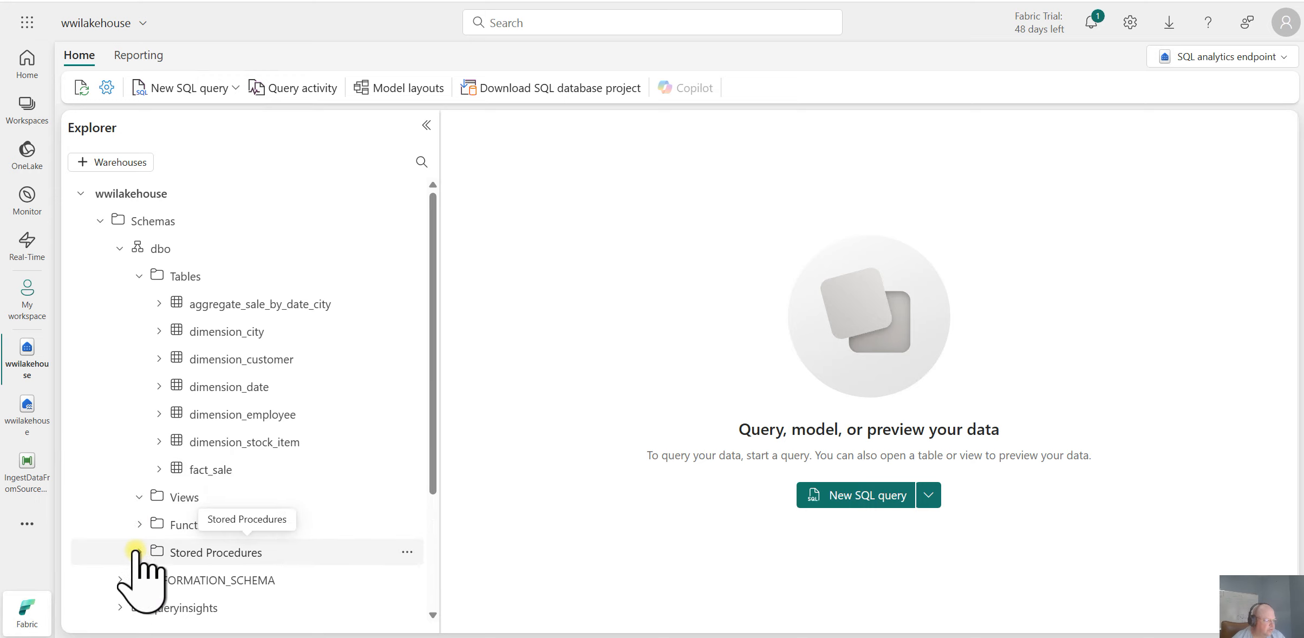
pyautogui.click(140, 552)
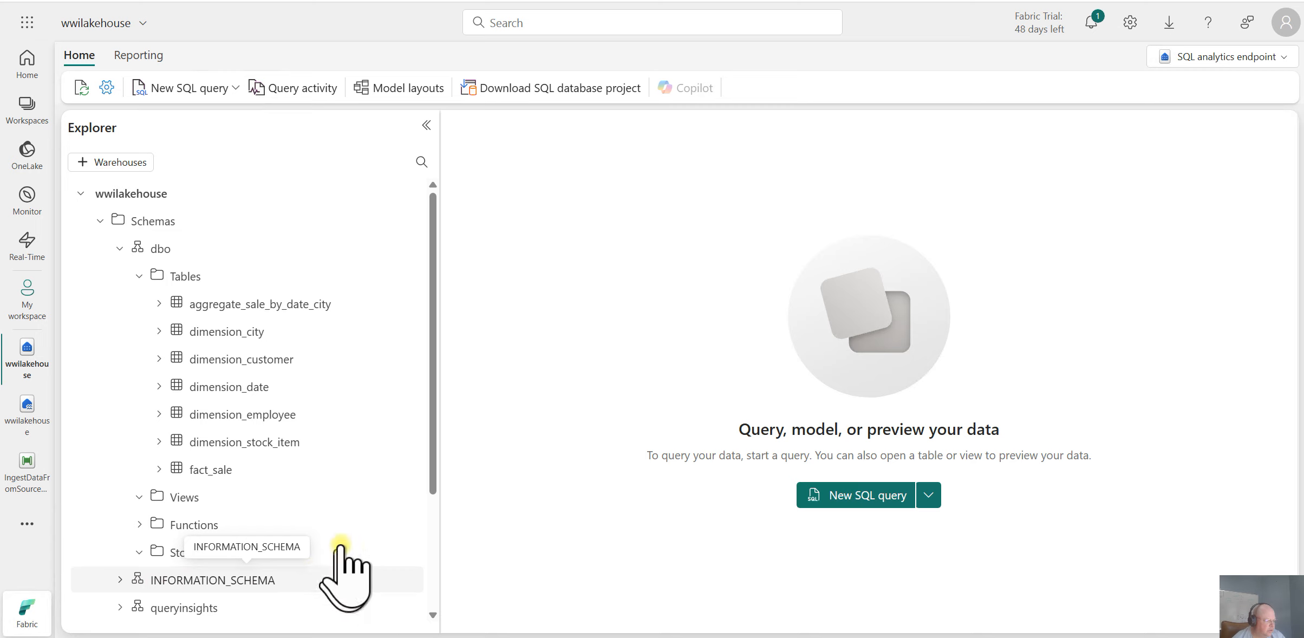
pyautogui.moveTo(435, 493); pyautogui.dragTo(433, 515)
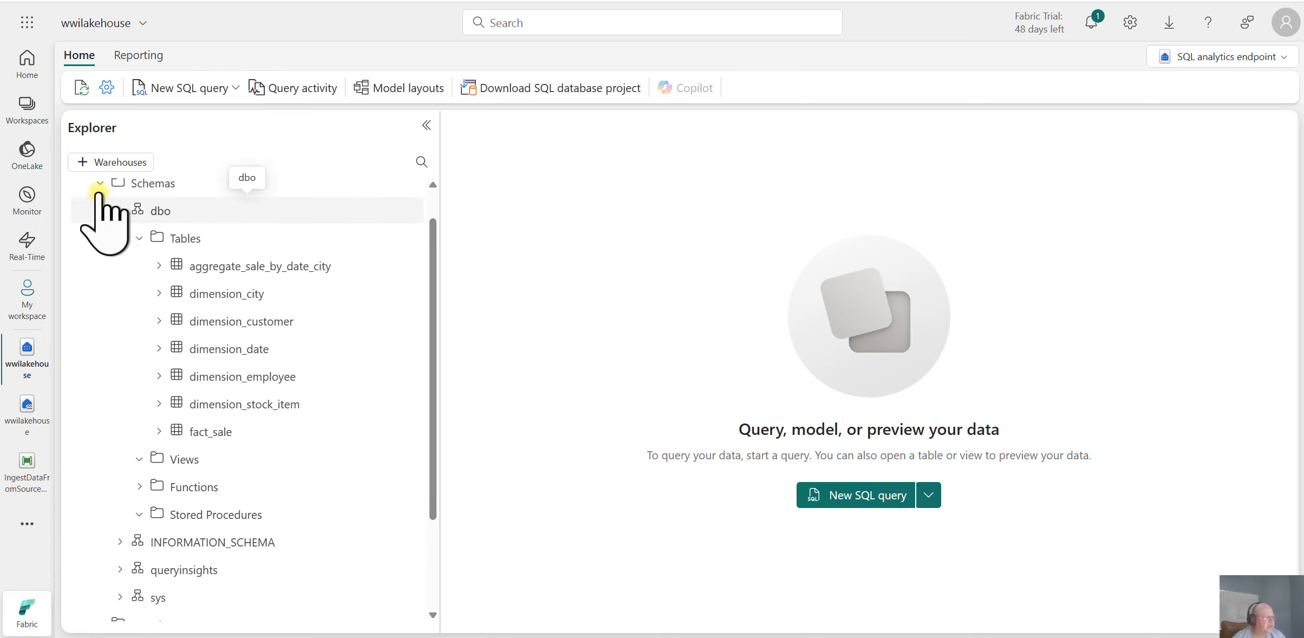
pyautogui.click(100, 184)
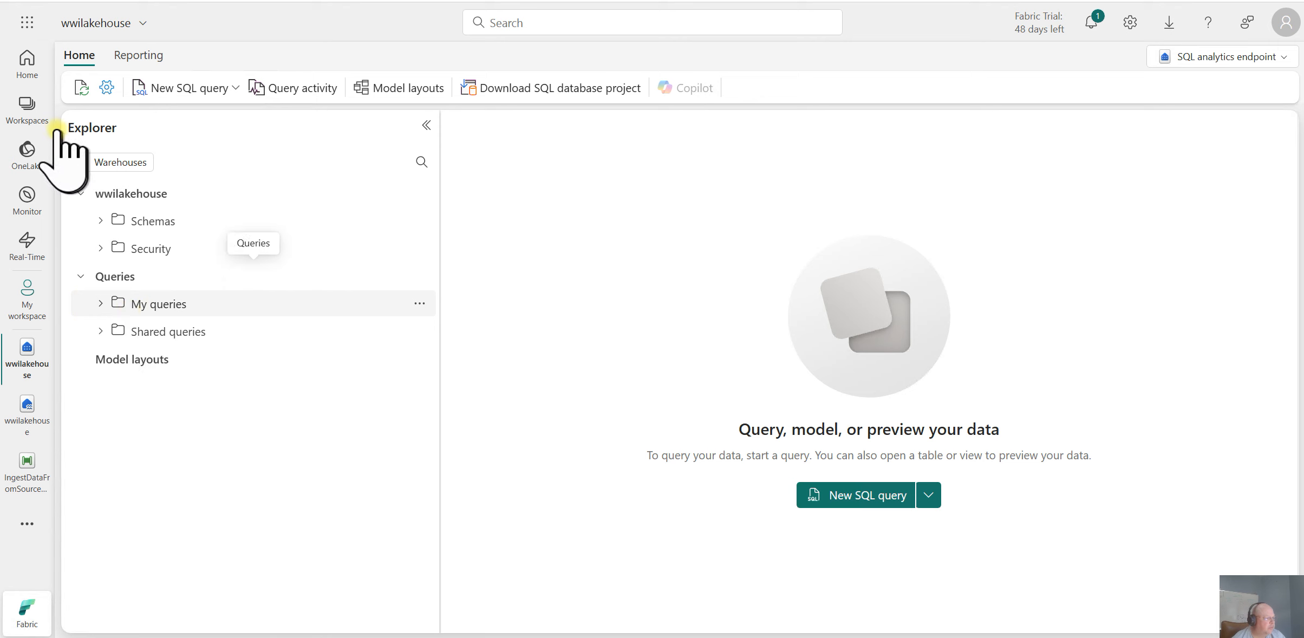
# Step: Open the Load Lakehouse Table dataflow from My workspace and expand its list of queries
pyautogui.click(27, 303)
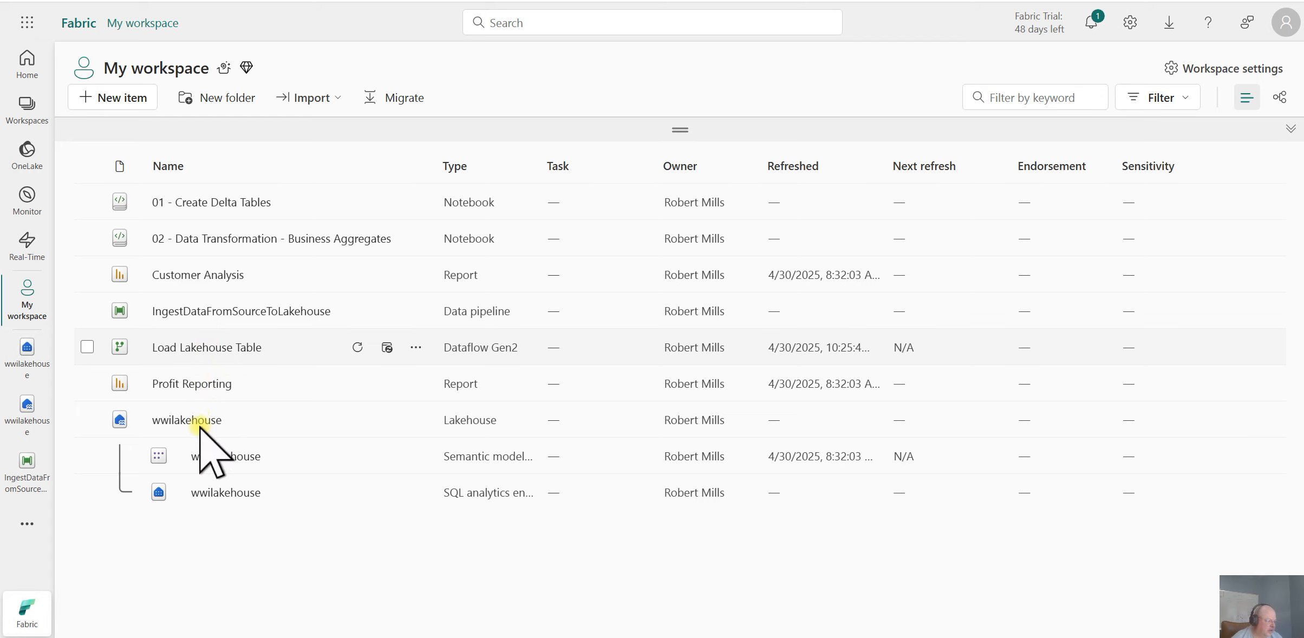
pyautogui.click(232, 349)
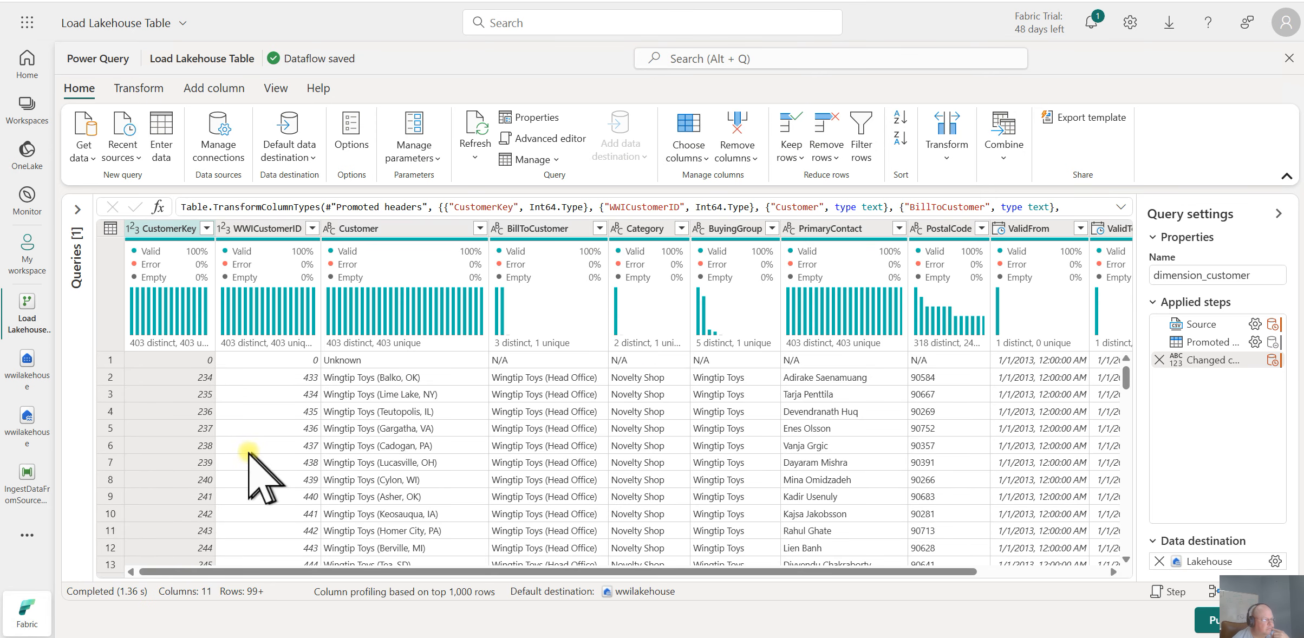
pyautogui.click(78, 293)
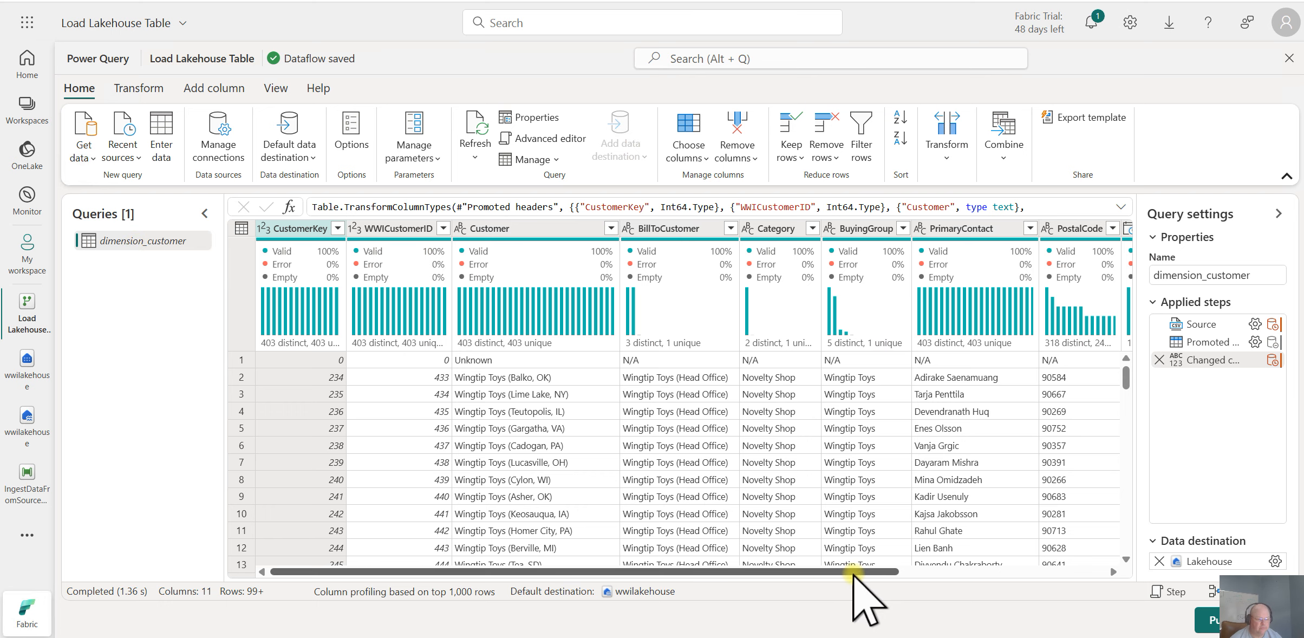
# Step: Examine the dimension_customer query's columns, its applied steps and its data destination
pyautogui.hscroll(5, 1084, 580)
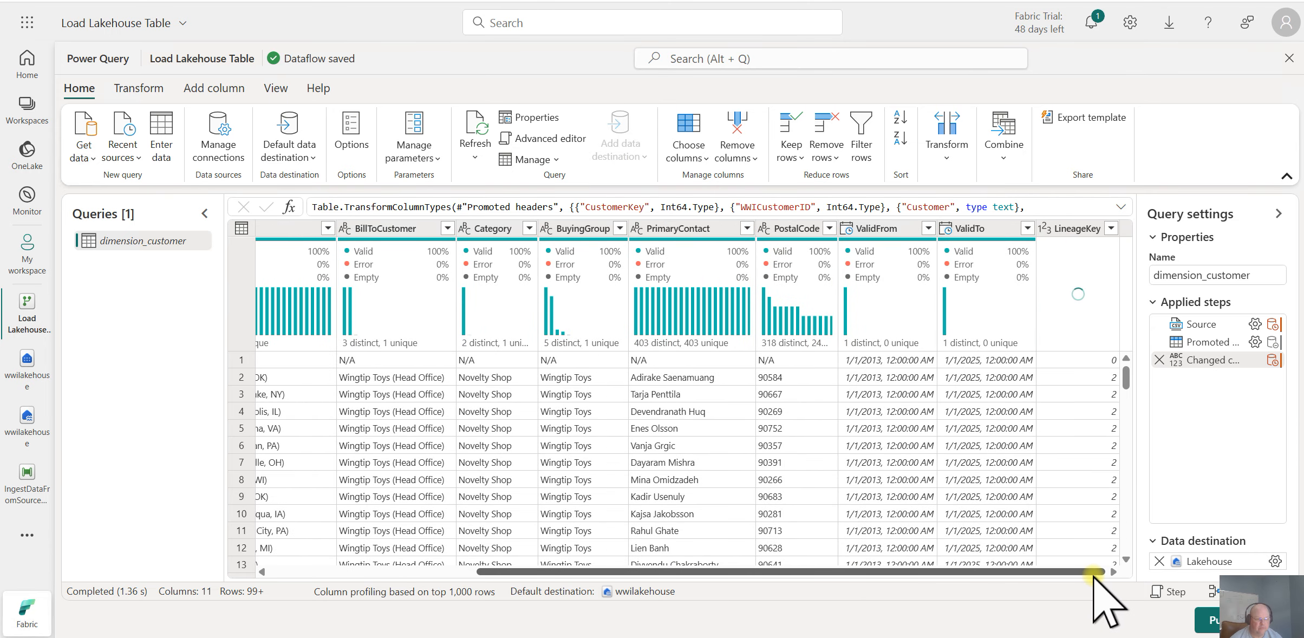
pyautogui.moveTo(1093, 574); pyautogui.dragTo(700, 598)
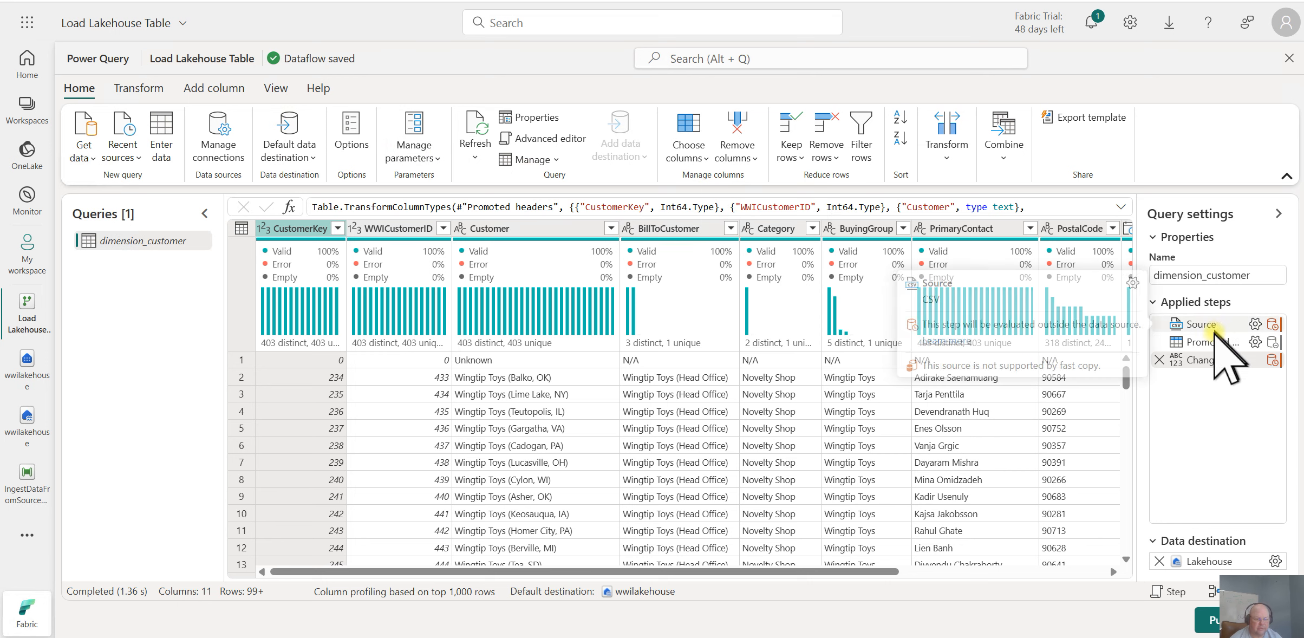
pyautogui.moveTo(1208, 325)
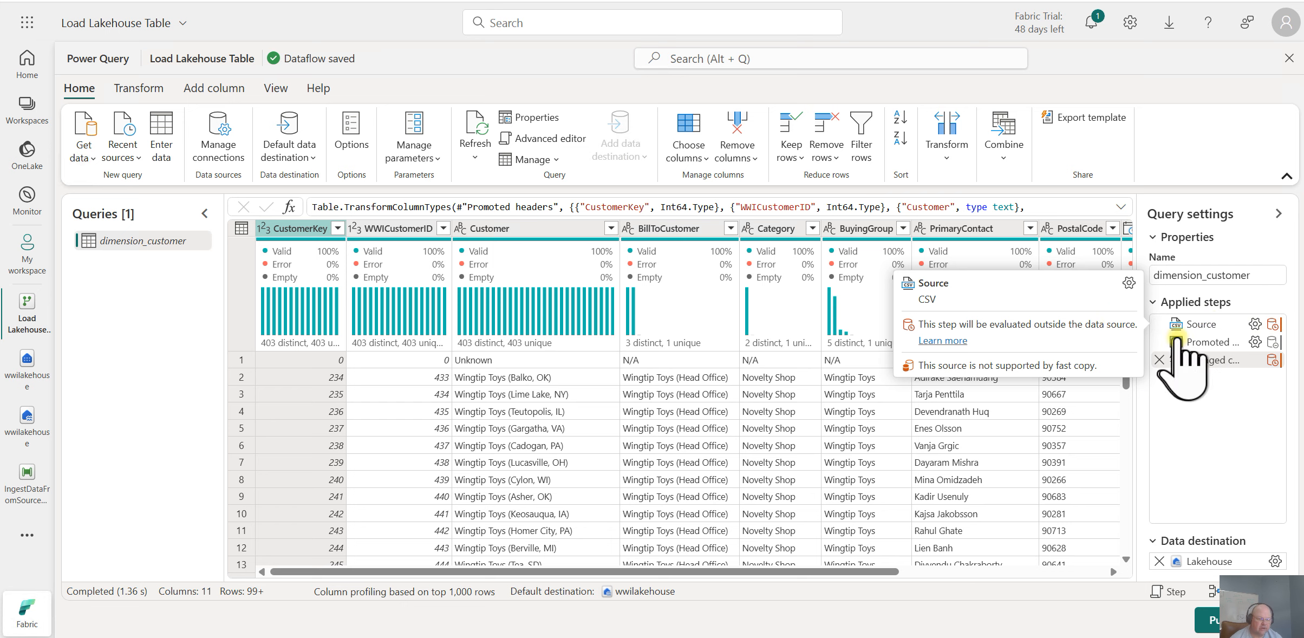
pyautogui.moveTo(1216, 347)
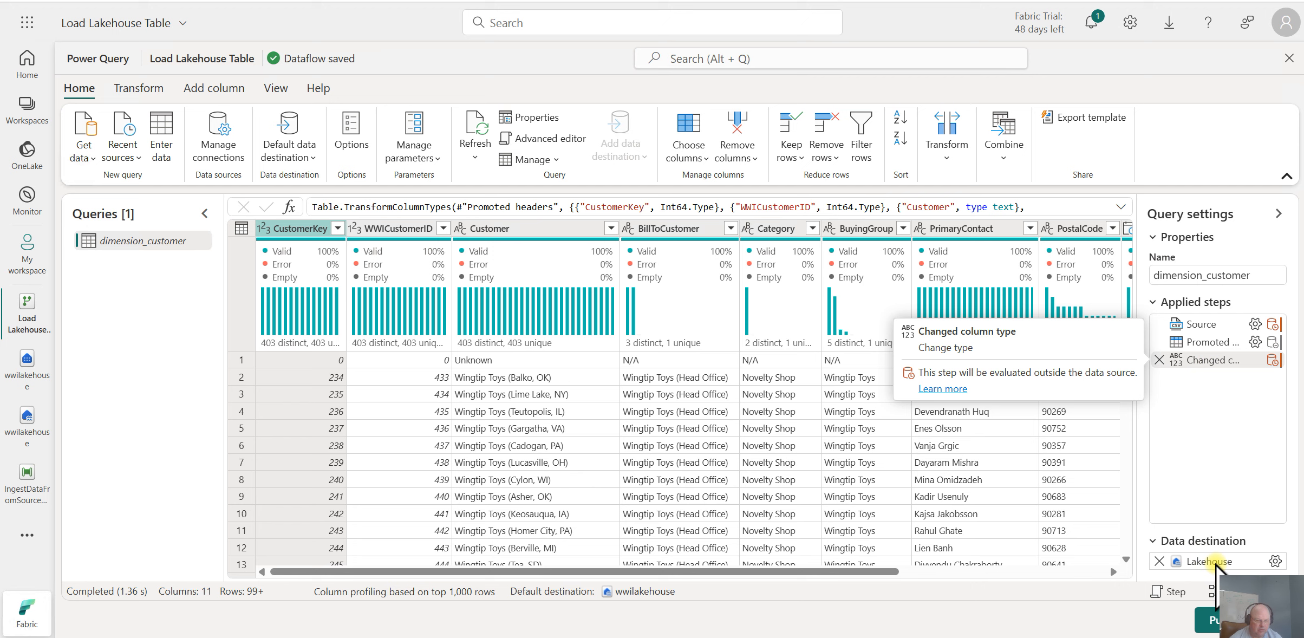
pyautogui.moveTo(1214, 563)
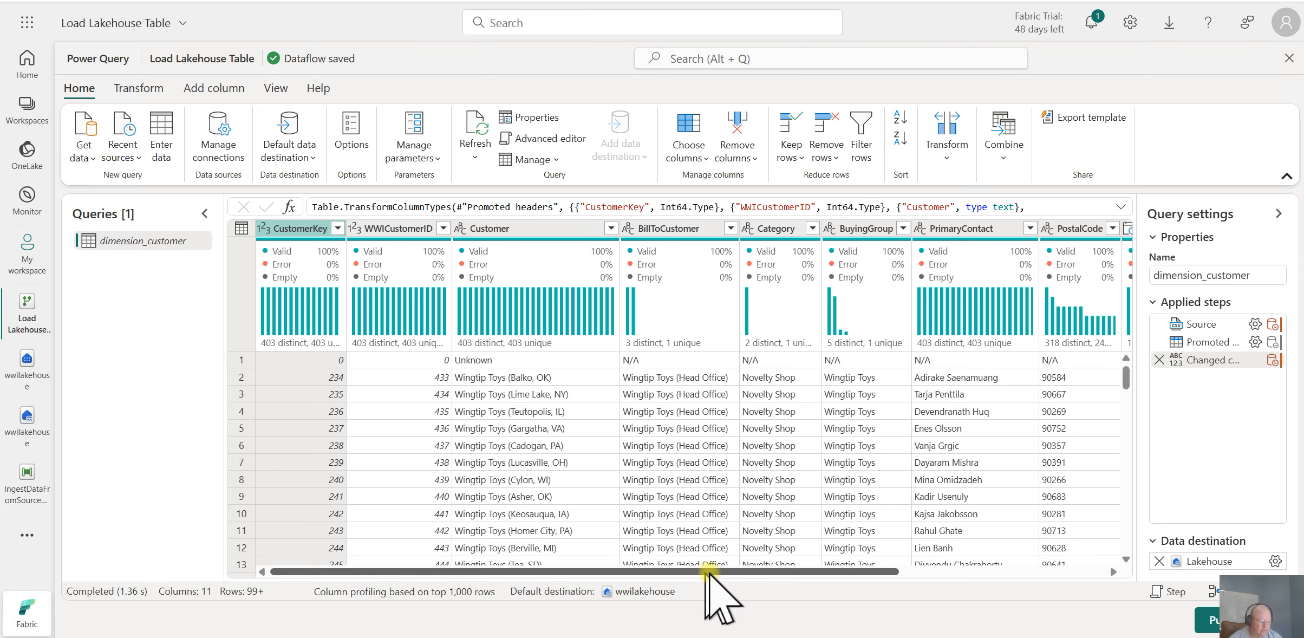
pyautogui.moveTo(719, 571); pyautogui.dragTo(420, 566)
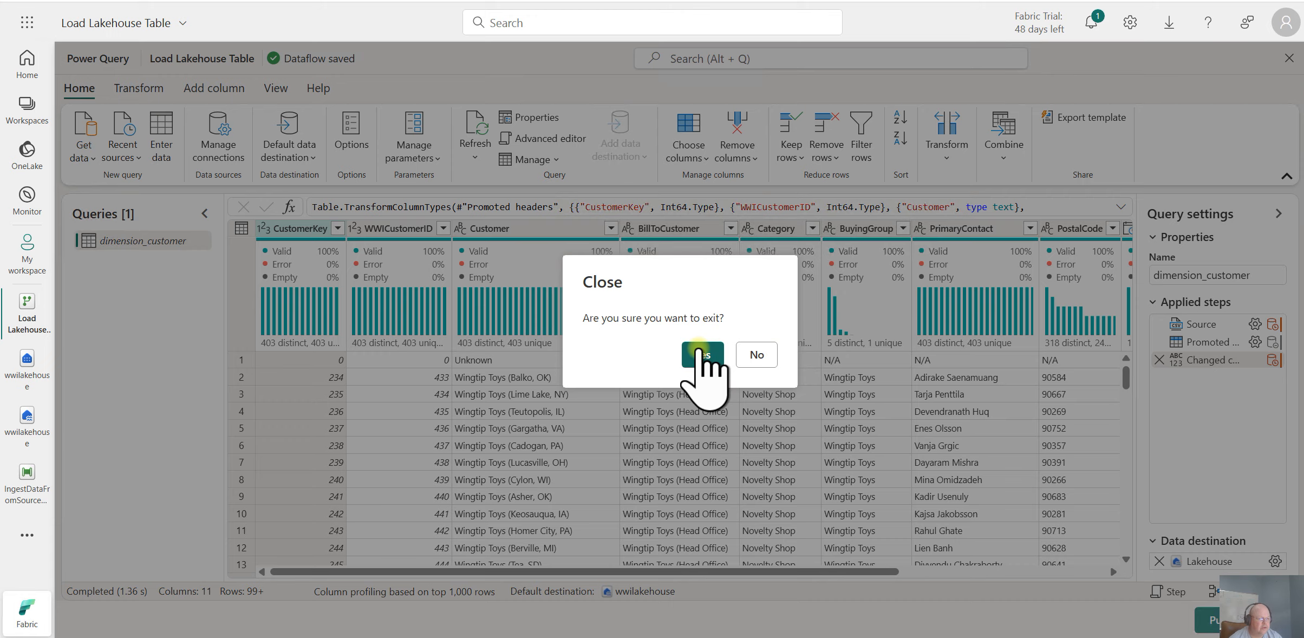
# Step: Leave the dataflow for the IngestDataFromSourceToLakehouse pipeline and view its Copy data options
pyautogui.click(701, 351)
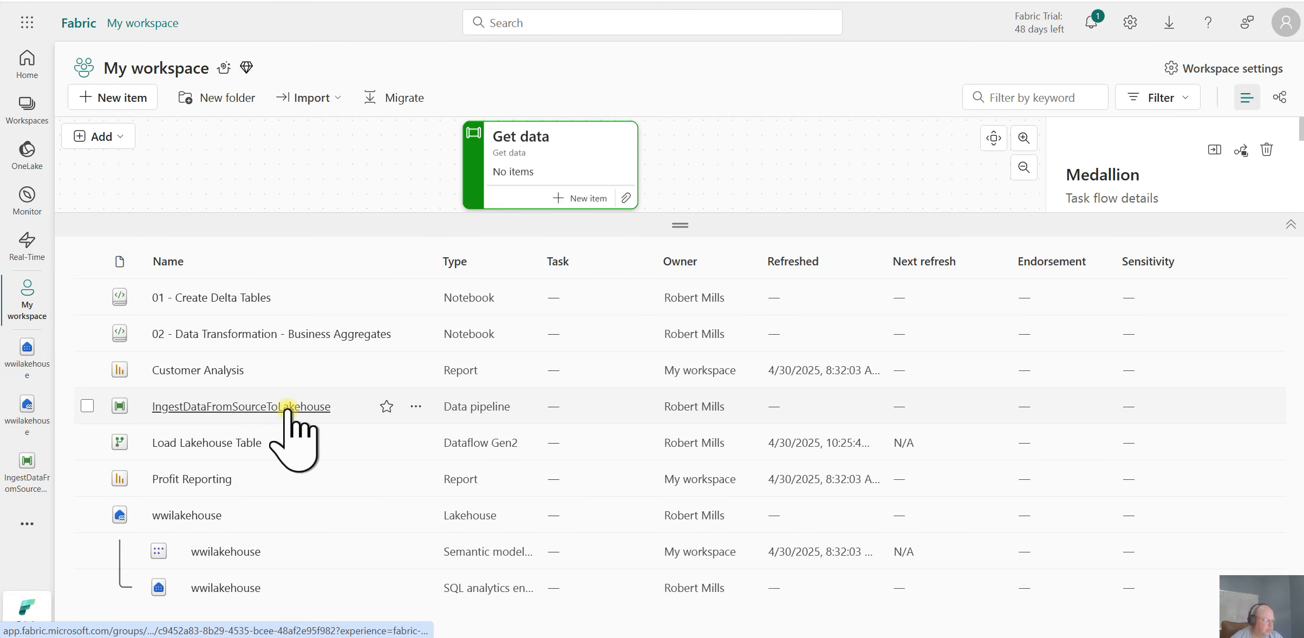
pyautogui.click(287, 409)
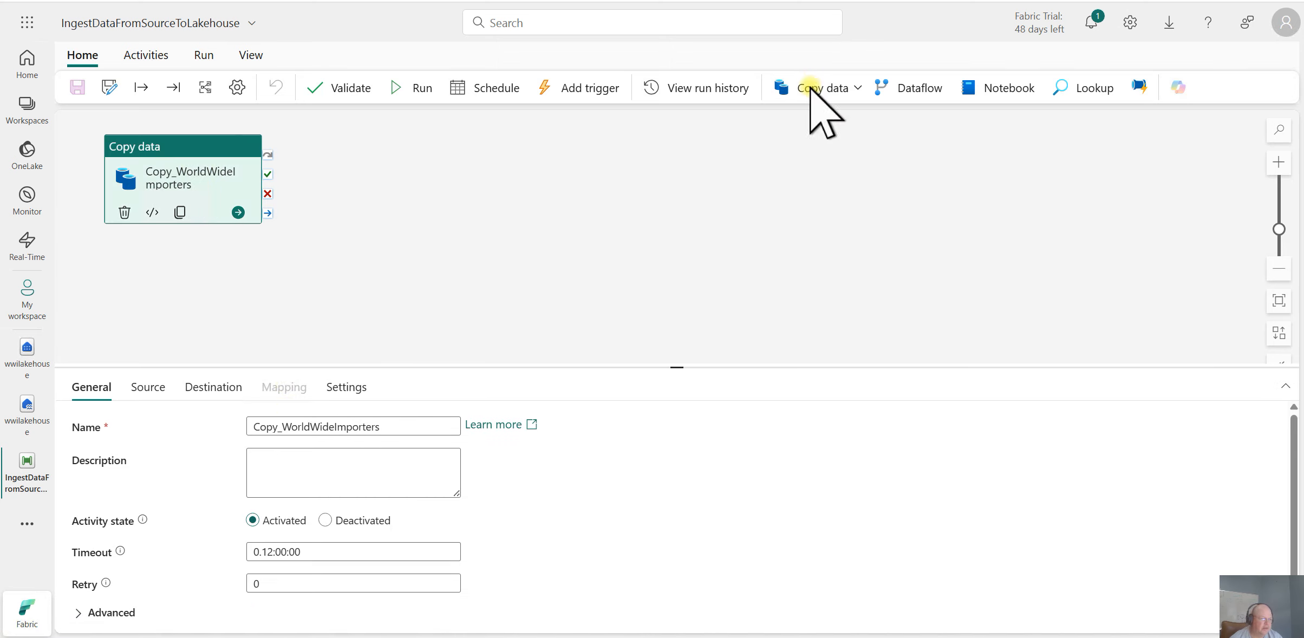
pyautogui.click(855, 87)
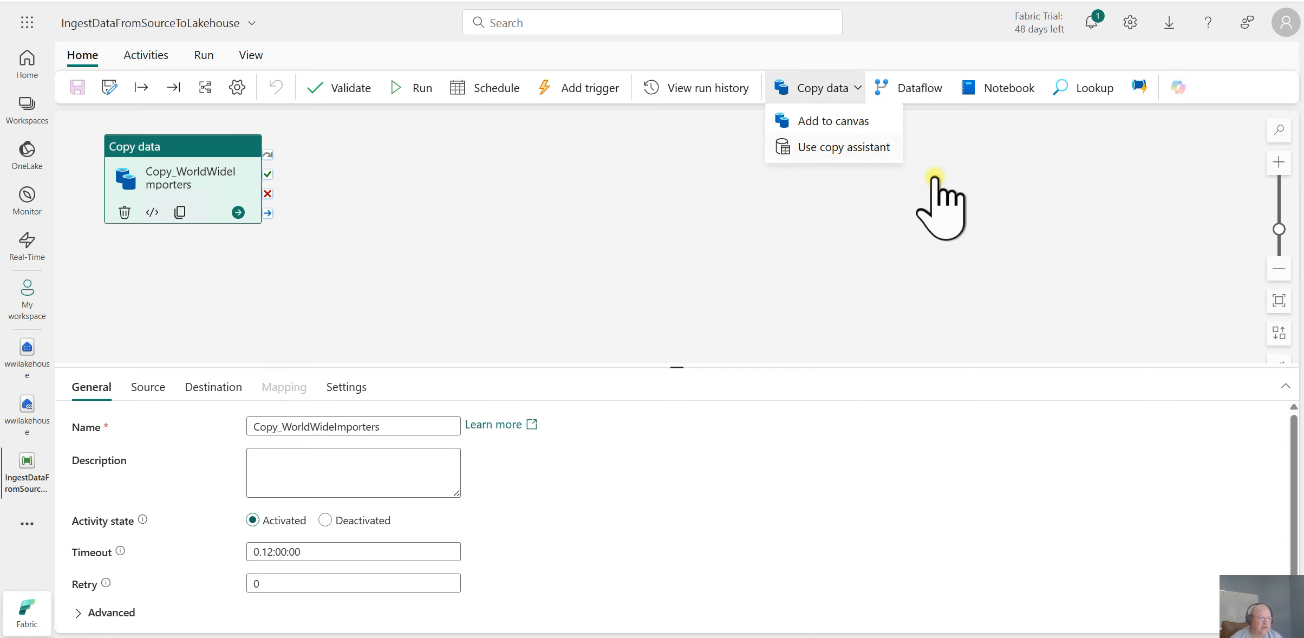
pyautogui.click(938, 113)
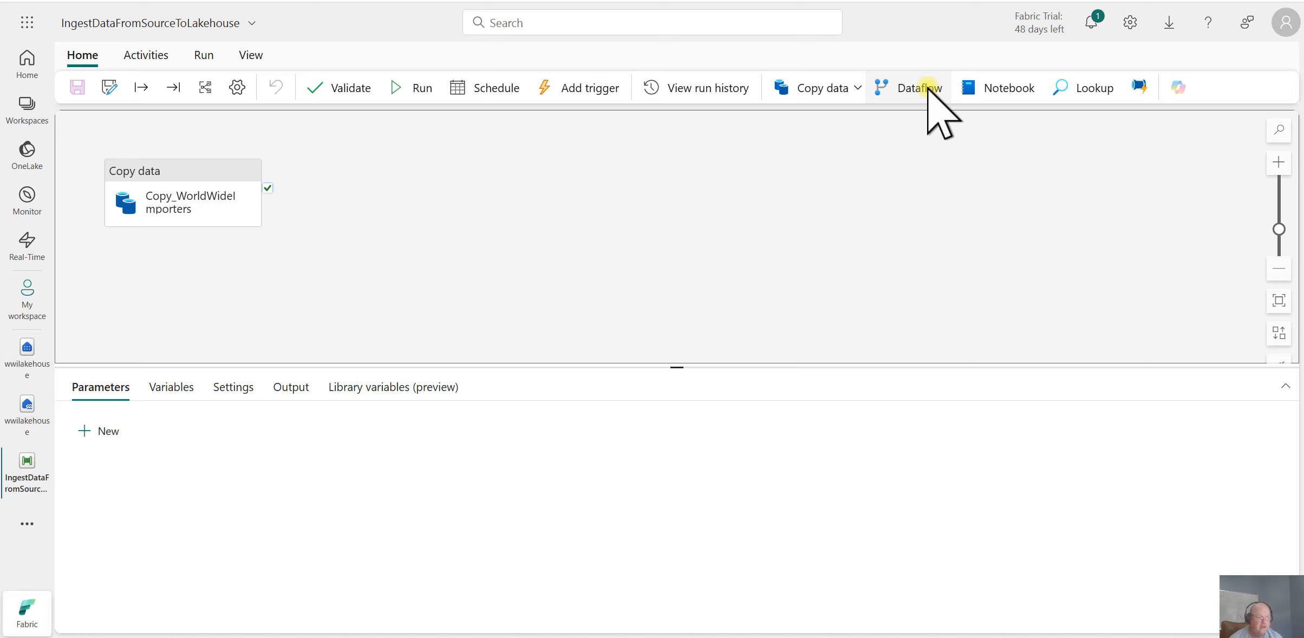
# Step: Add a Notebook activity to the pipeline and view the notebooks offered in its settings, without choosing one
pyautogui.click(1005, 89)
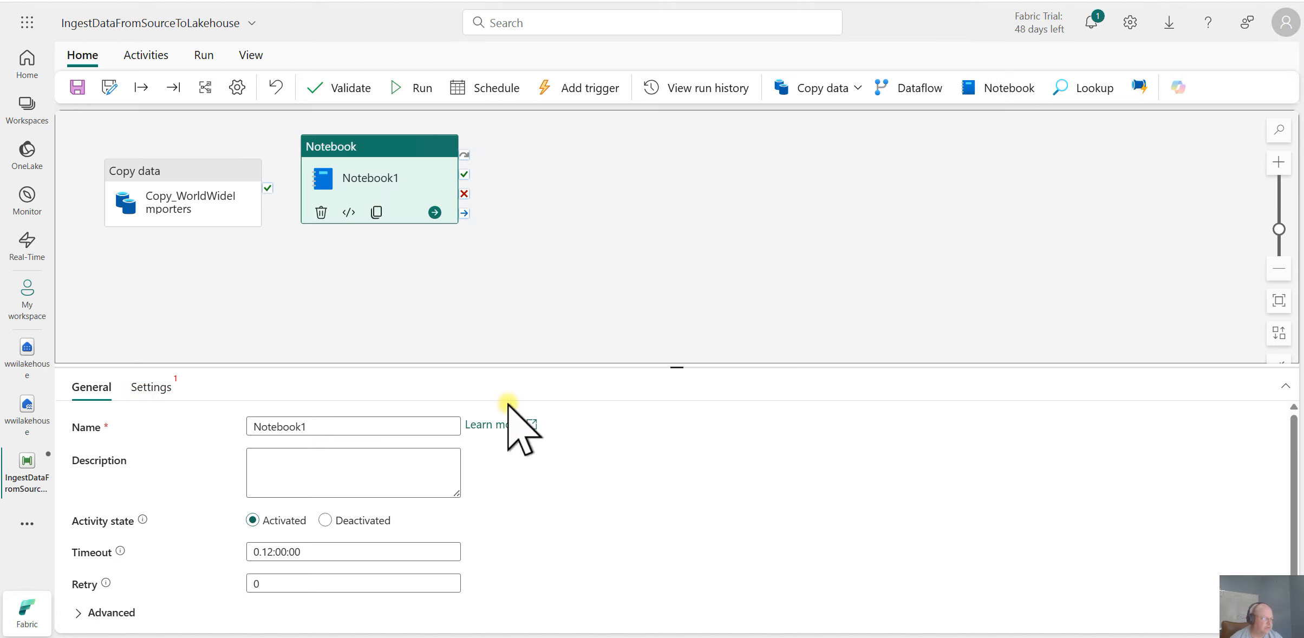
pyautogui.click(151, 386)
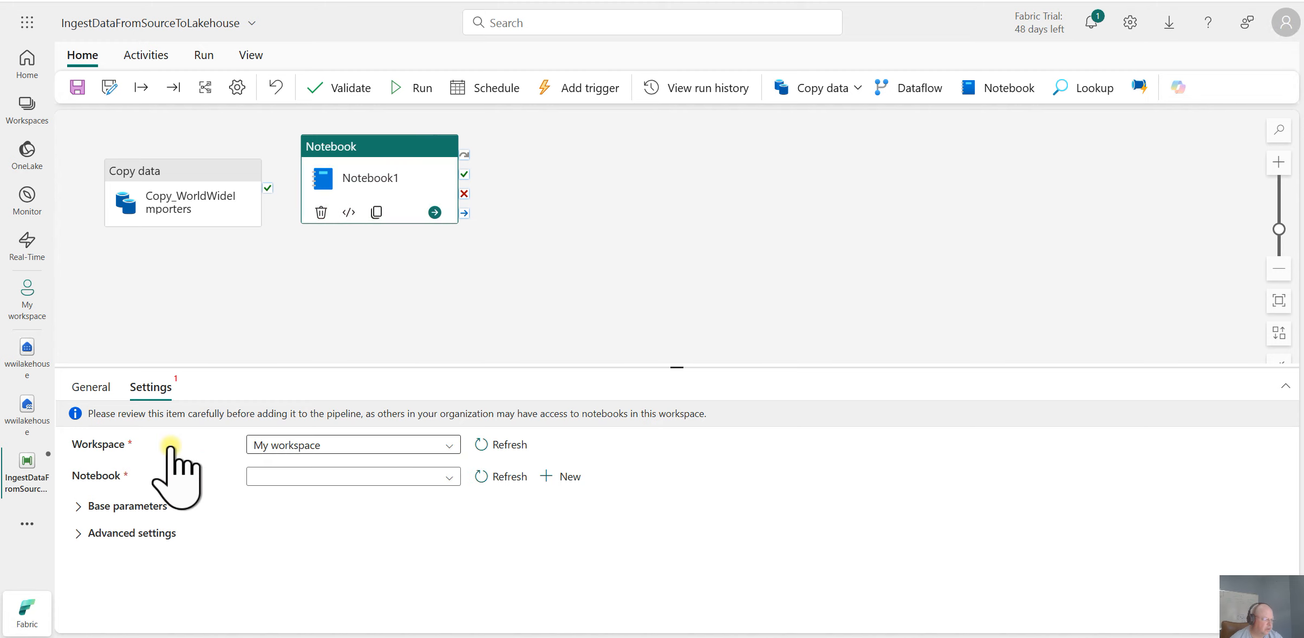
pyautogui.click(449, 478)
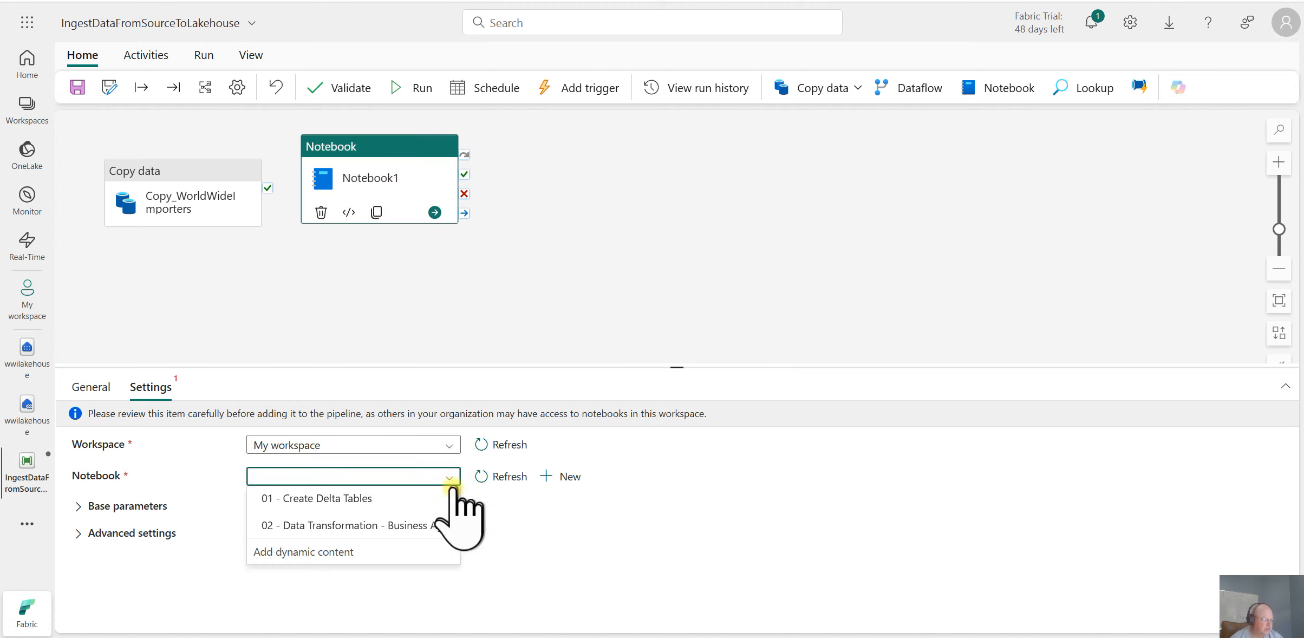
pyautogui.moveTo(347, 497); pyautogui.dragTo(293, 526)
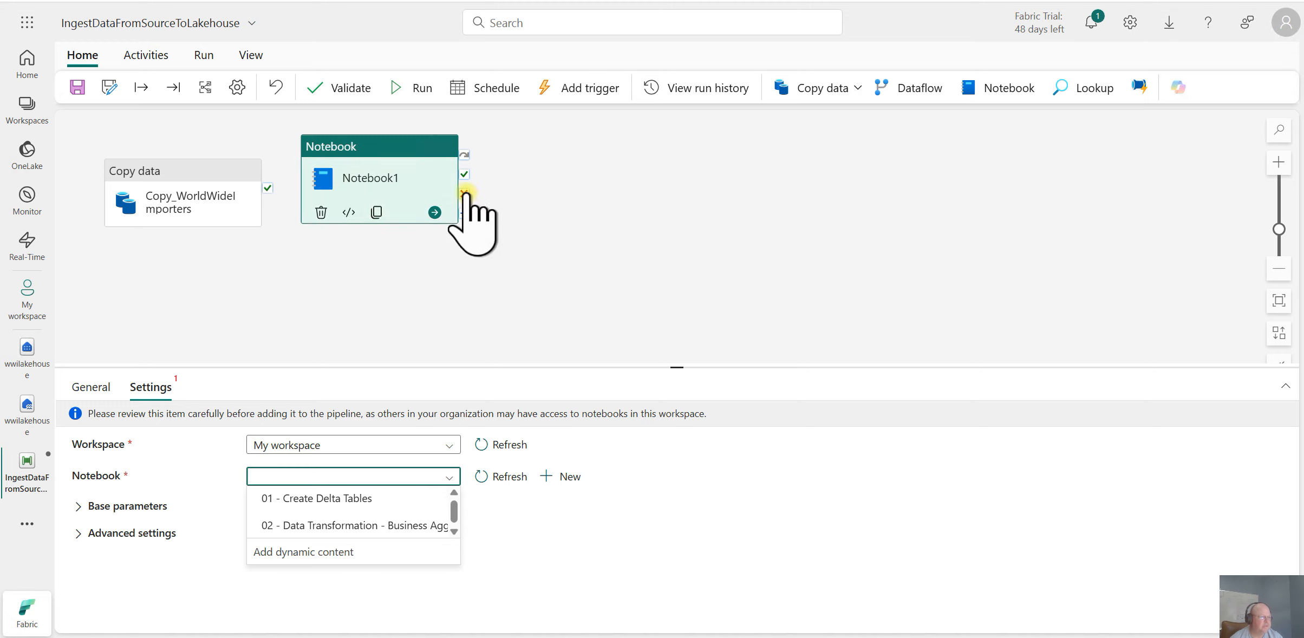
pyautogui.click(532, 222)
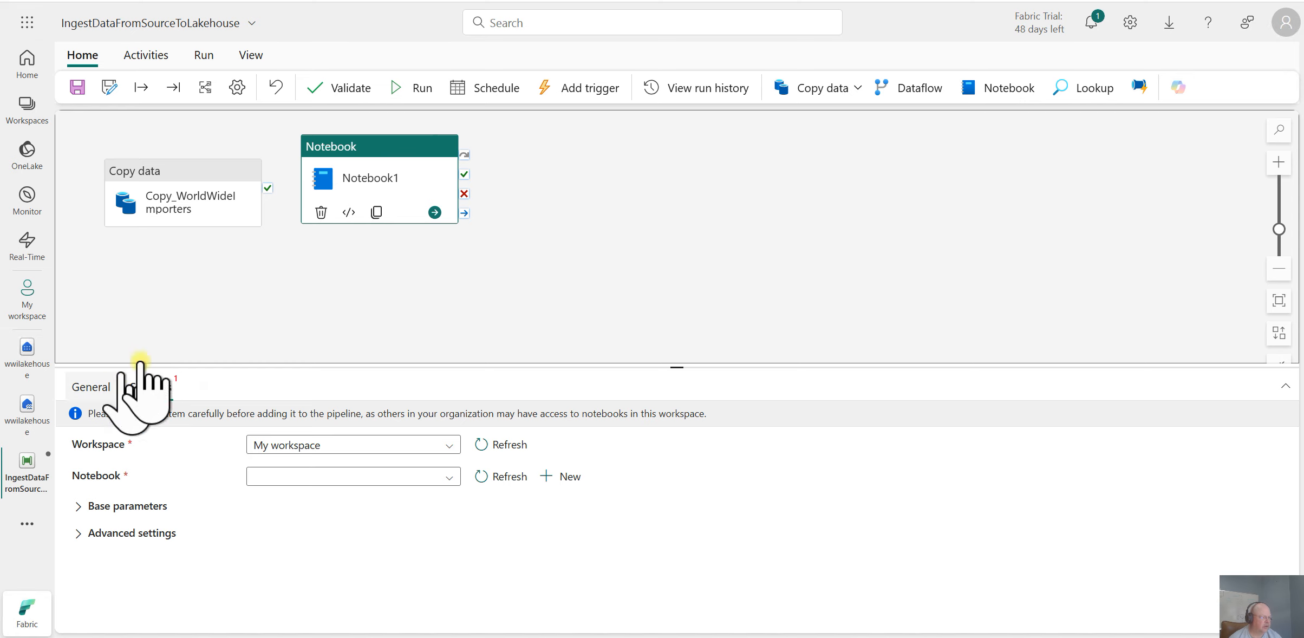
pyautogui.click(101, 386)
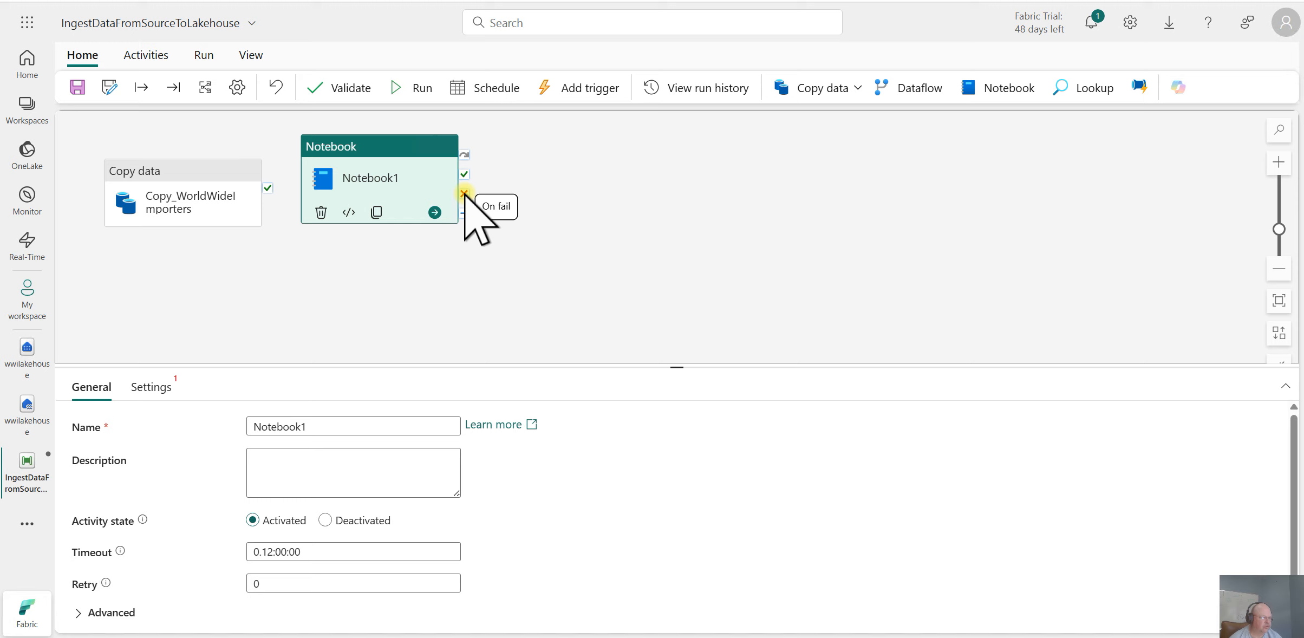
# Step: Delete the Notebook1 activity from the pipeline canvas
pyautogui.rightClick(422, 179)
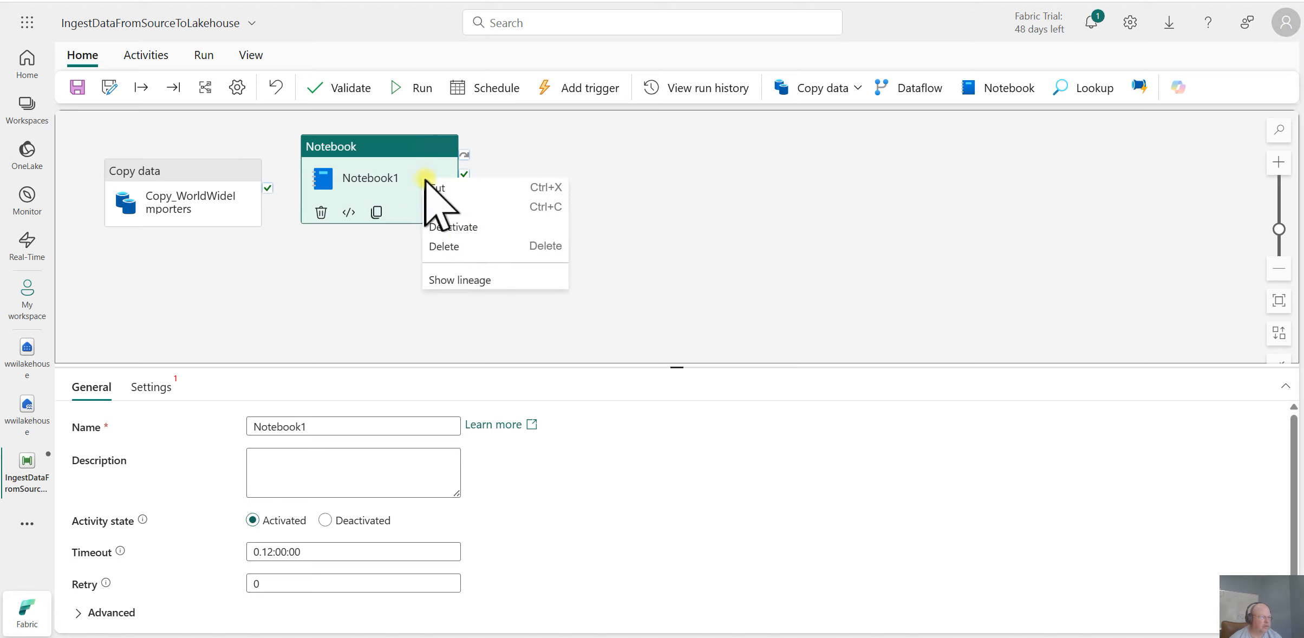
pyautogui.click(465, 252)
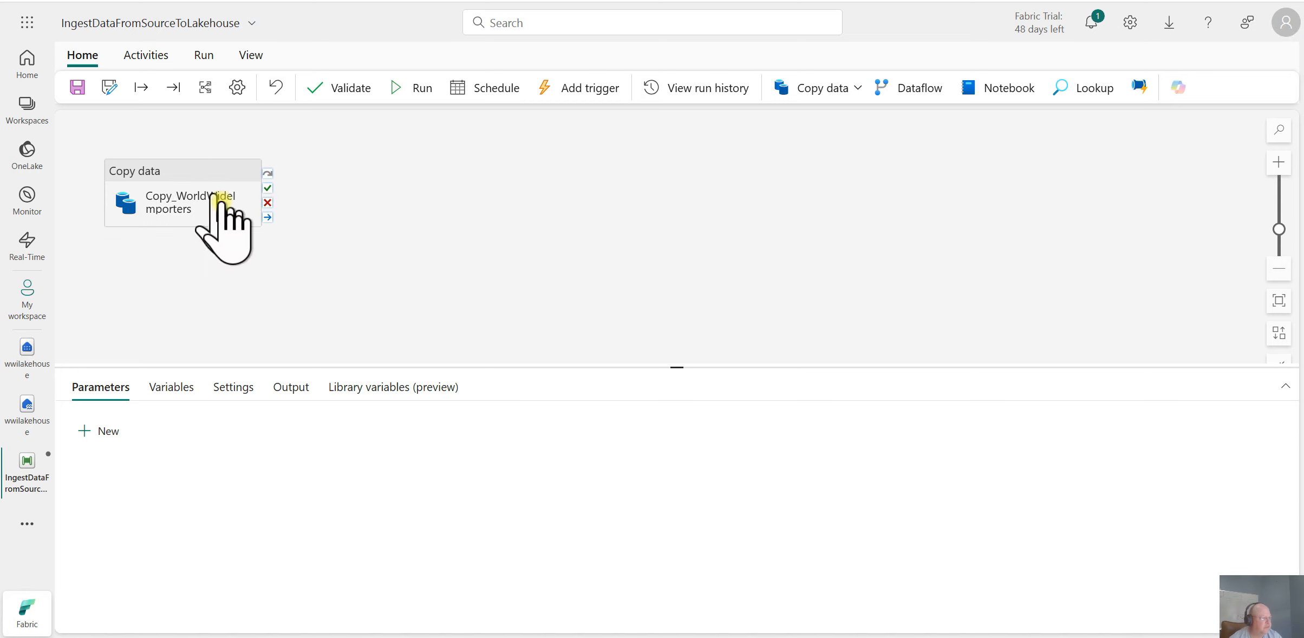
pyautogui.click(309, 249)
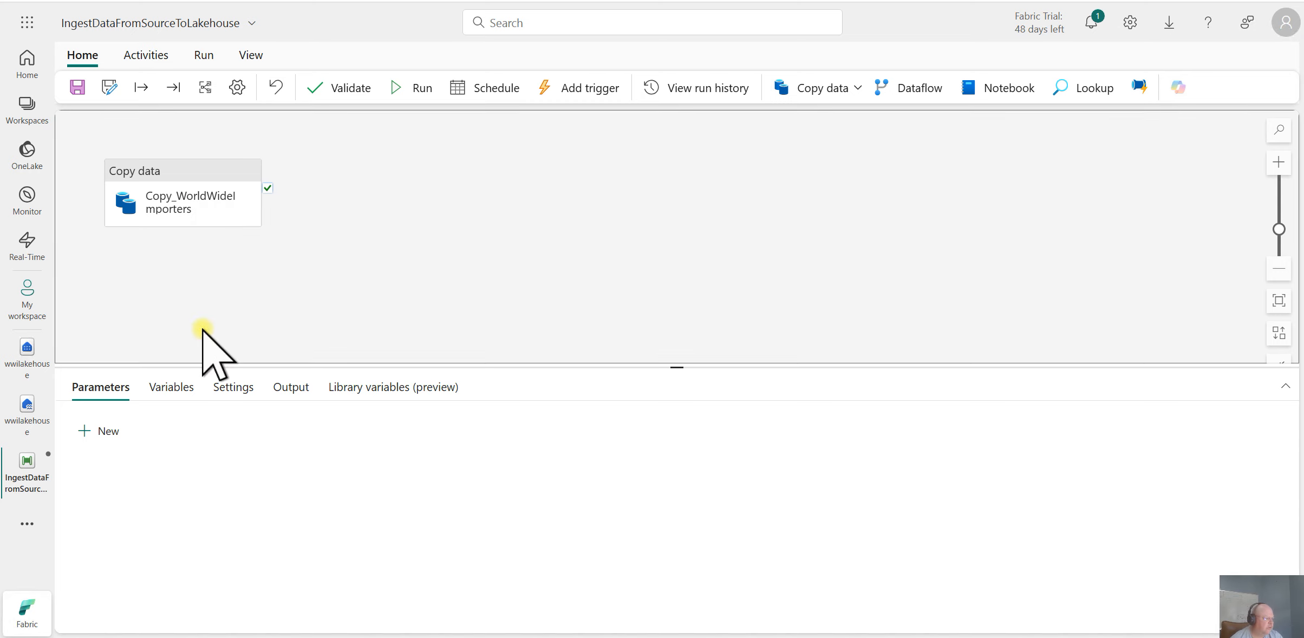
# Step: View the source options of the Copy_WorldWideImporters activity and its connection details, leaving the connection unedited
pyautogui.click(184, 187)
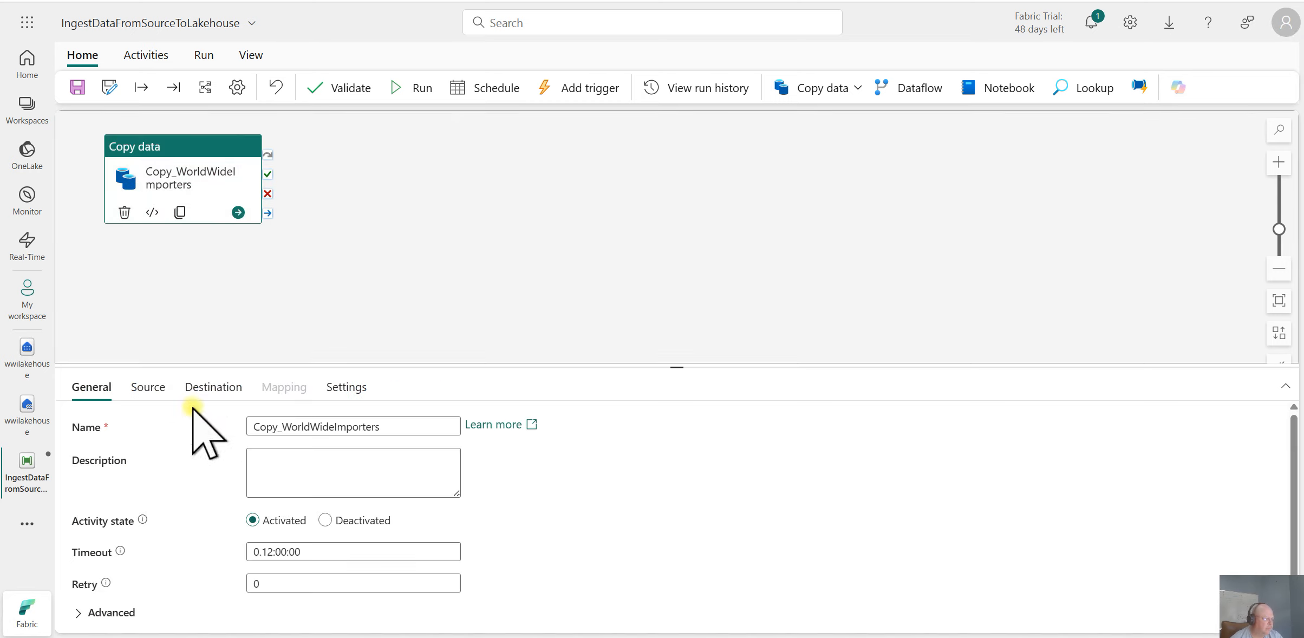
pyautogui.click(140, 387)
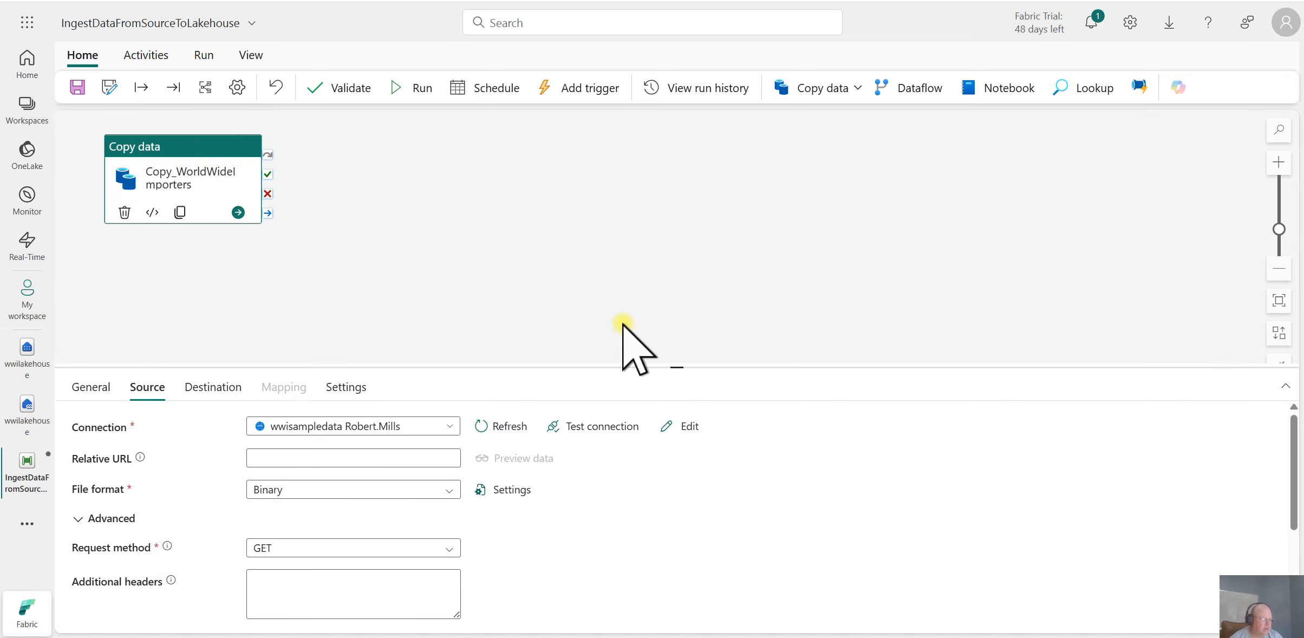
pyautogui.click(667, 428)
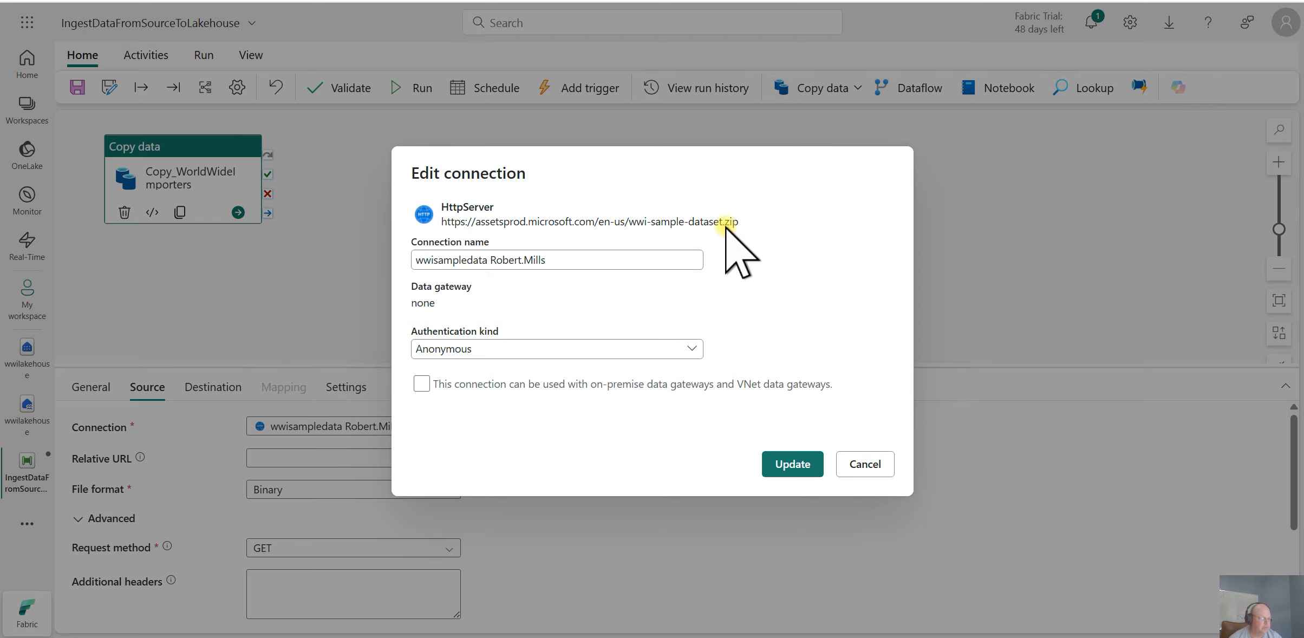
pyautogui.click(865, 465)
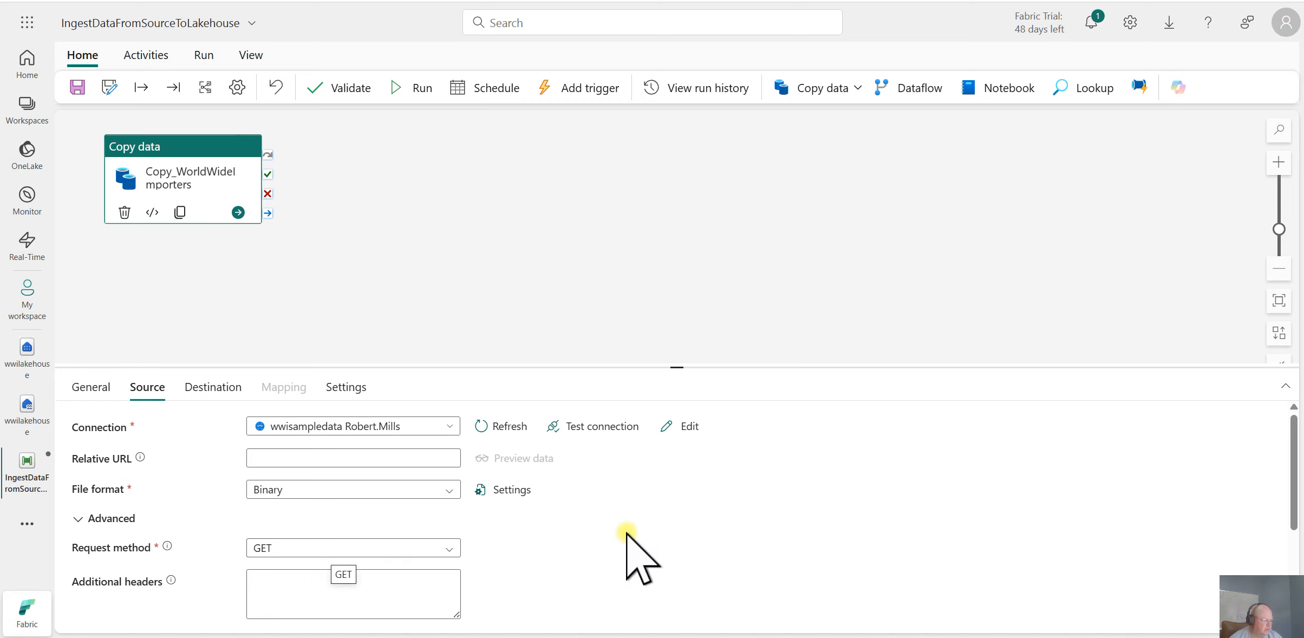
pyautogui.scroll(-3, 626, 554)
# Step: Examine the copy activity's destination options, including the advanced ones
pyautogui.click(213, 387)
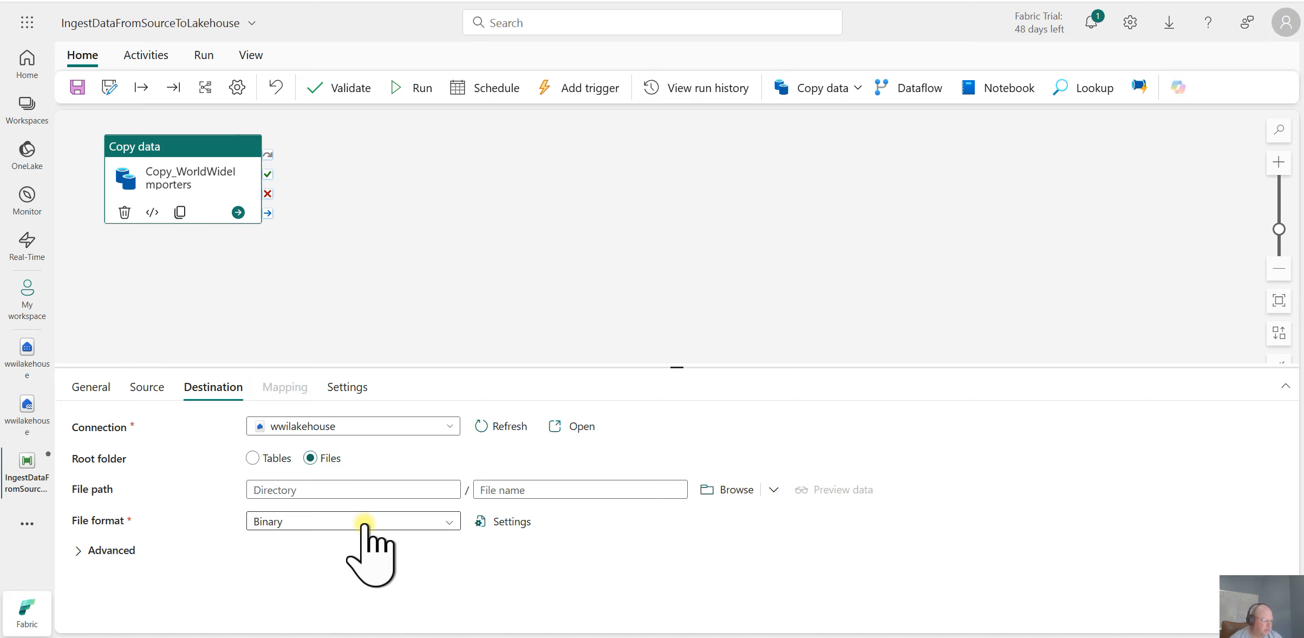
pyautogui.click(108, 549)
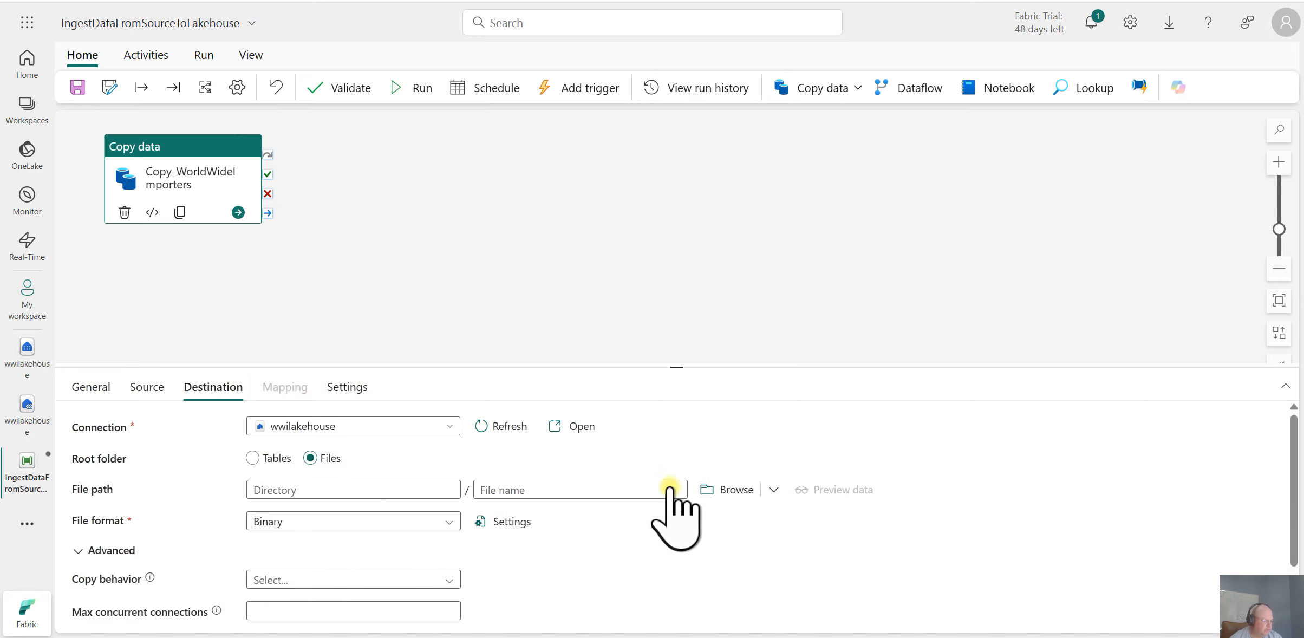
pyautogui.scroll(-2, 666, 531)
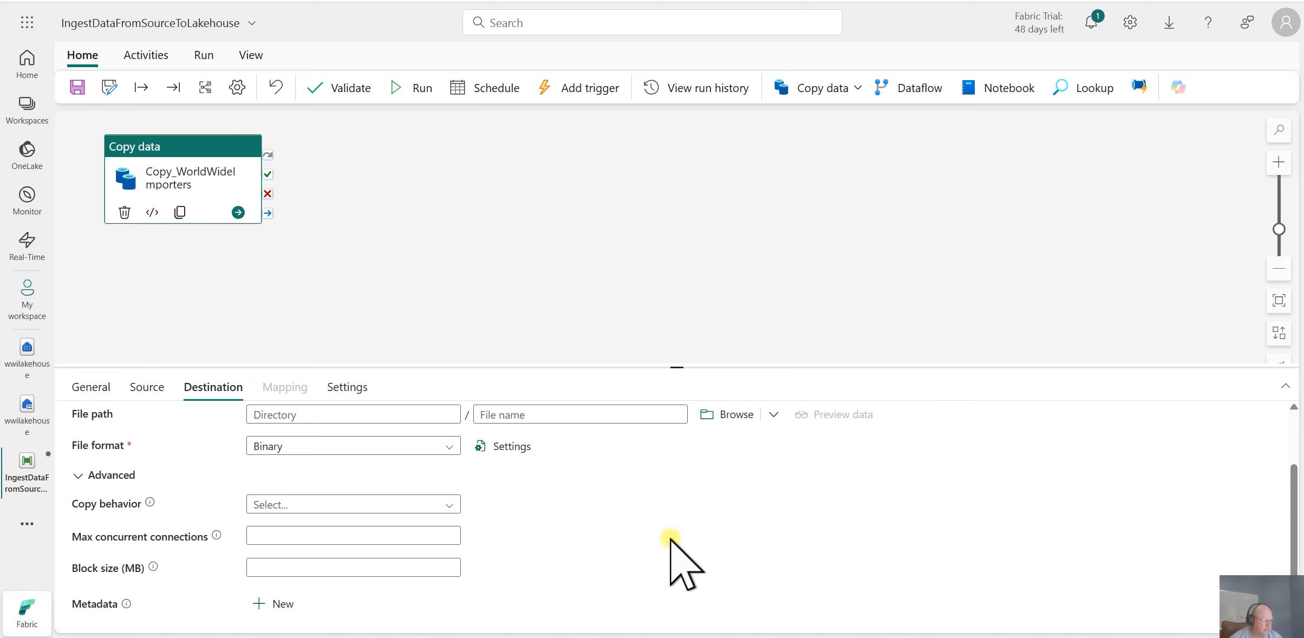
pyautogui.scroll(2, 680, 558)
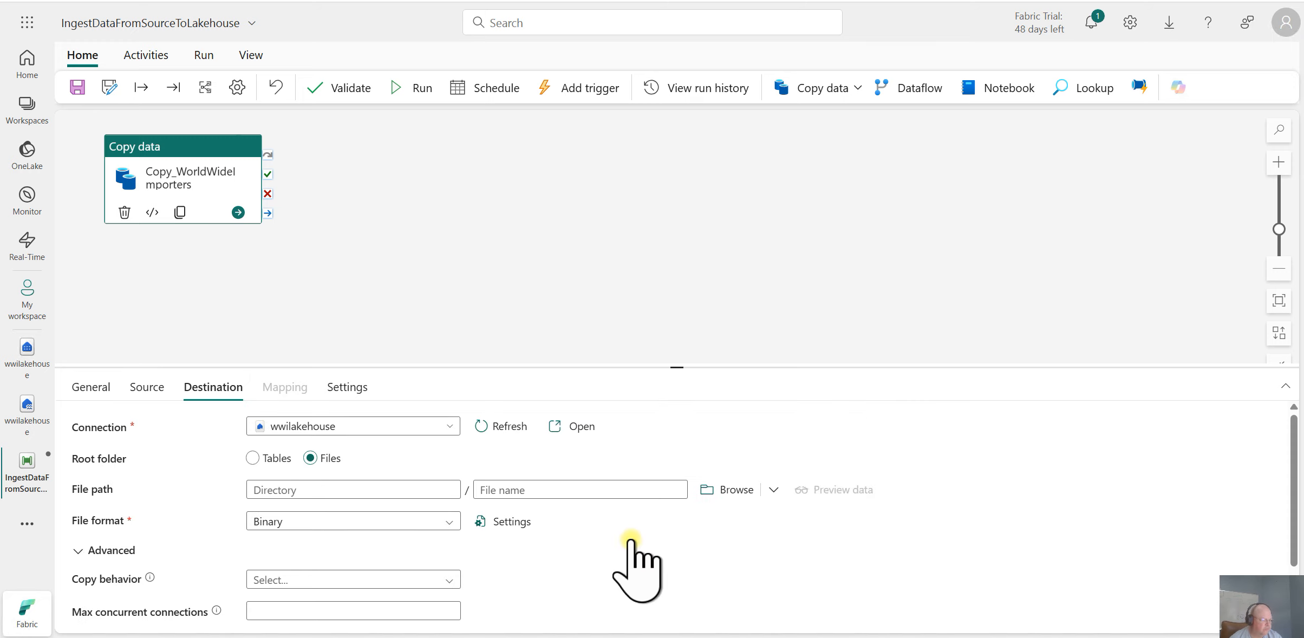
# Step: Try enabling staging in the copy activity's settings and clear the option again
pyautogui.click(347, 388)
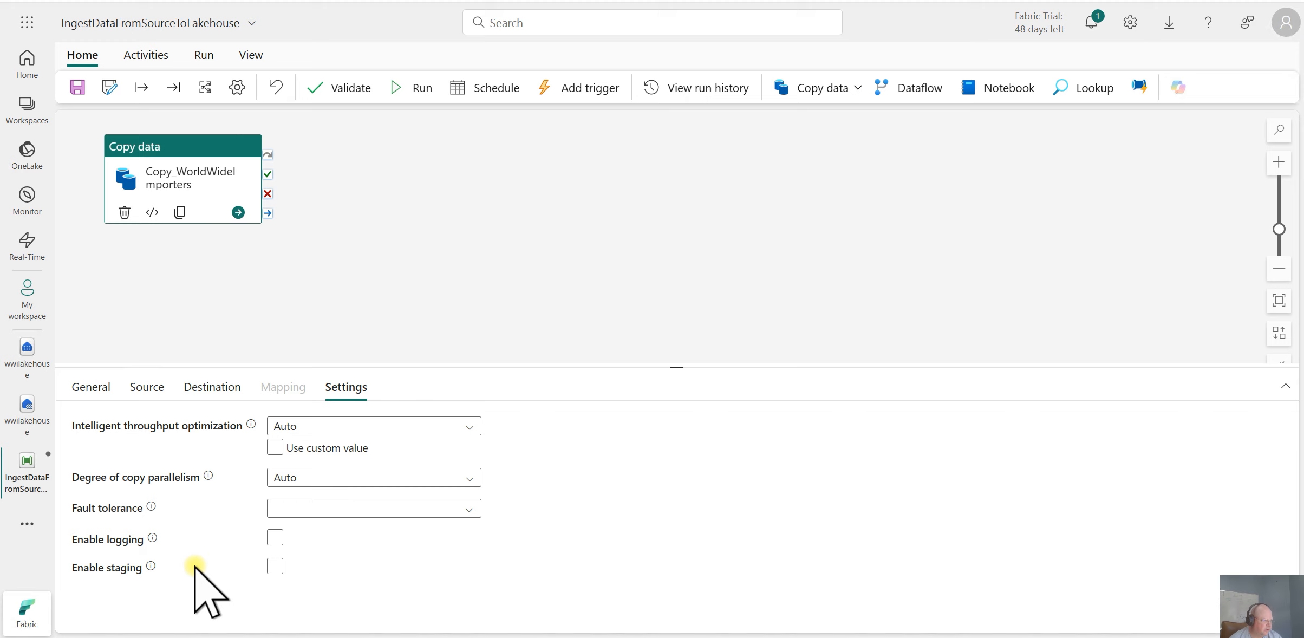
pyautogui.click(276, 566)
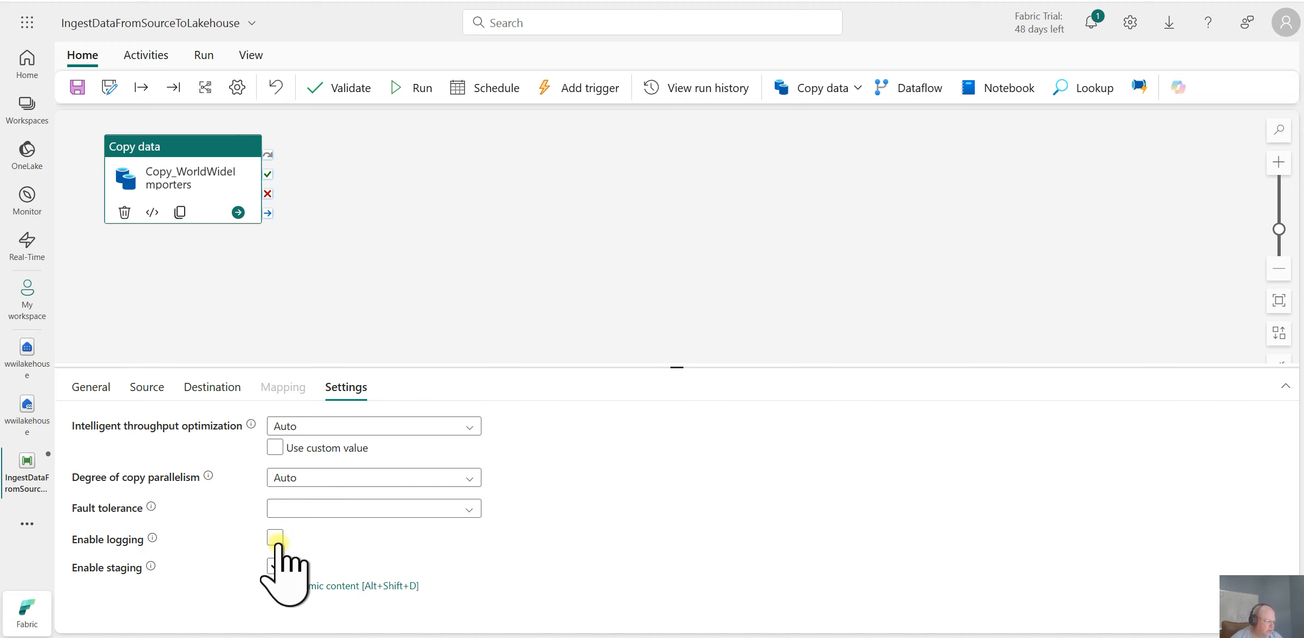
pyautogui.click(275, 539)
pyautogui.click(276, 566)
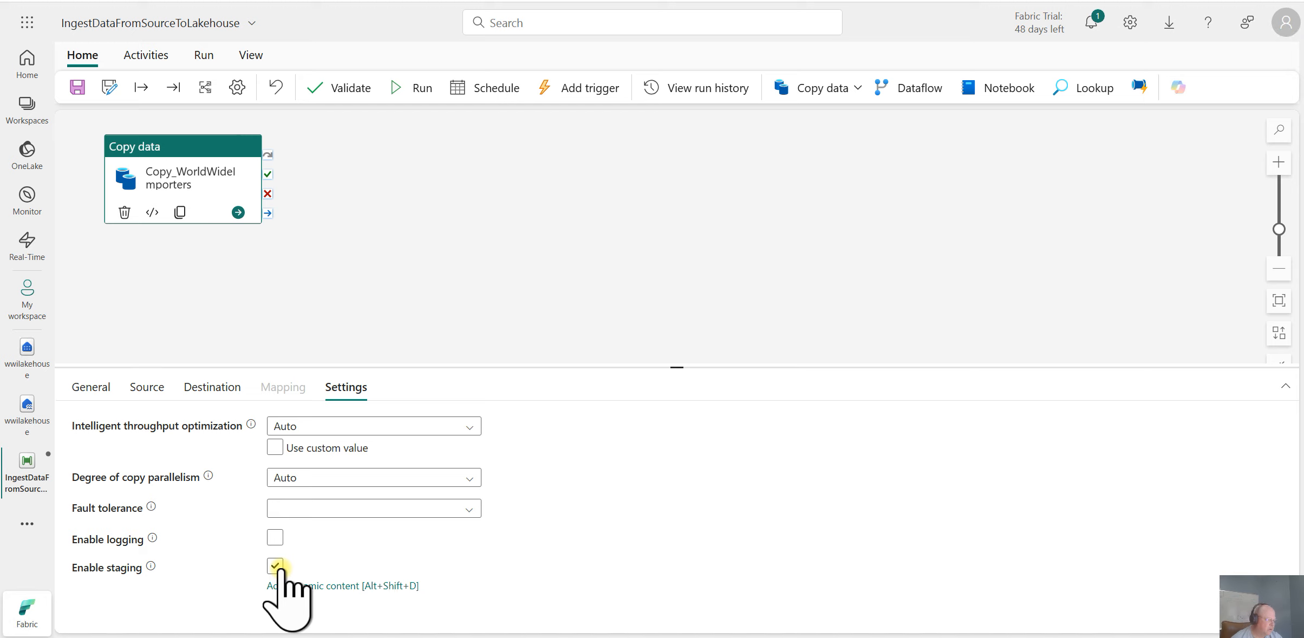
pyautogui.click(281, 568)
pyautogui.click(299, 533)
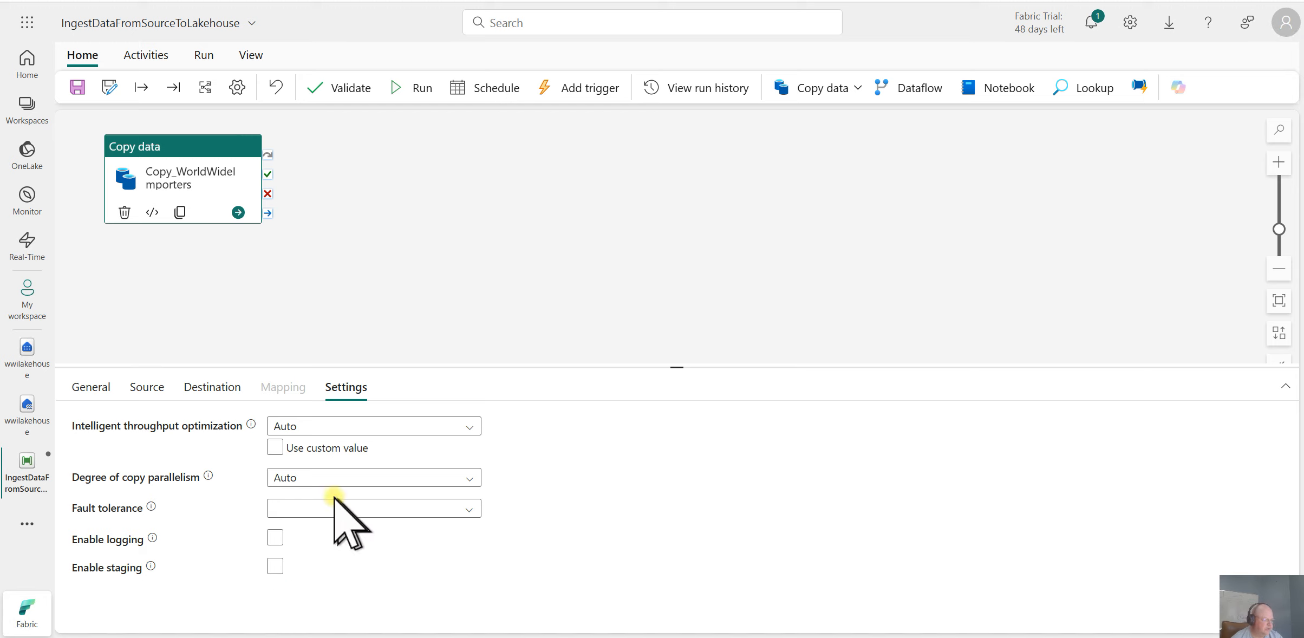
# Step: View the available degrees of copy parallelism without choosing one and return to the activity's general properties
pyautogui.click(469, 479)
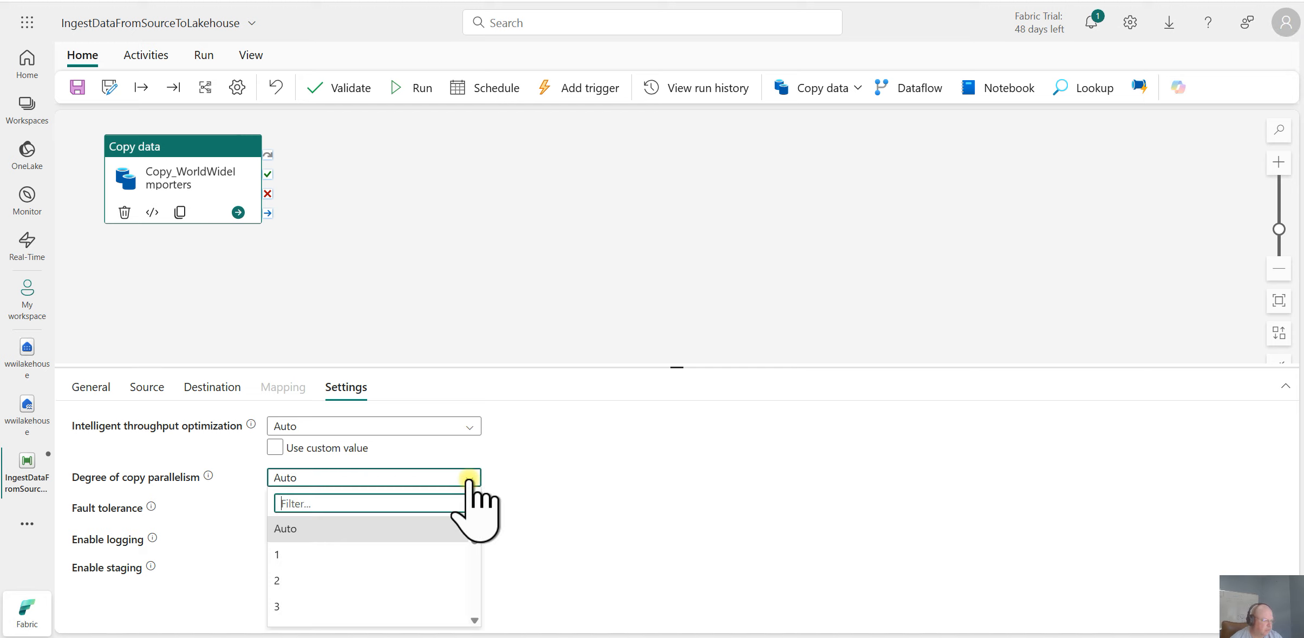
pyautogui.click(548, 479)
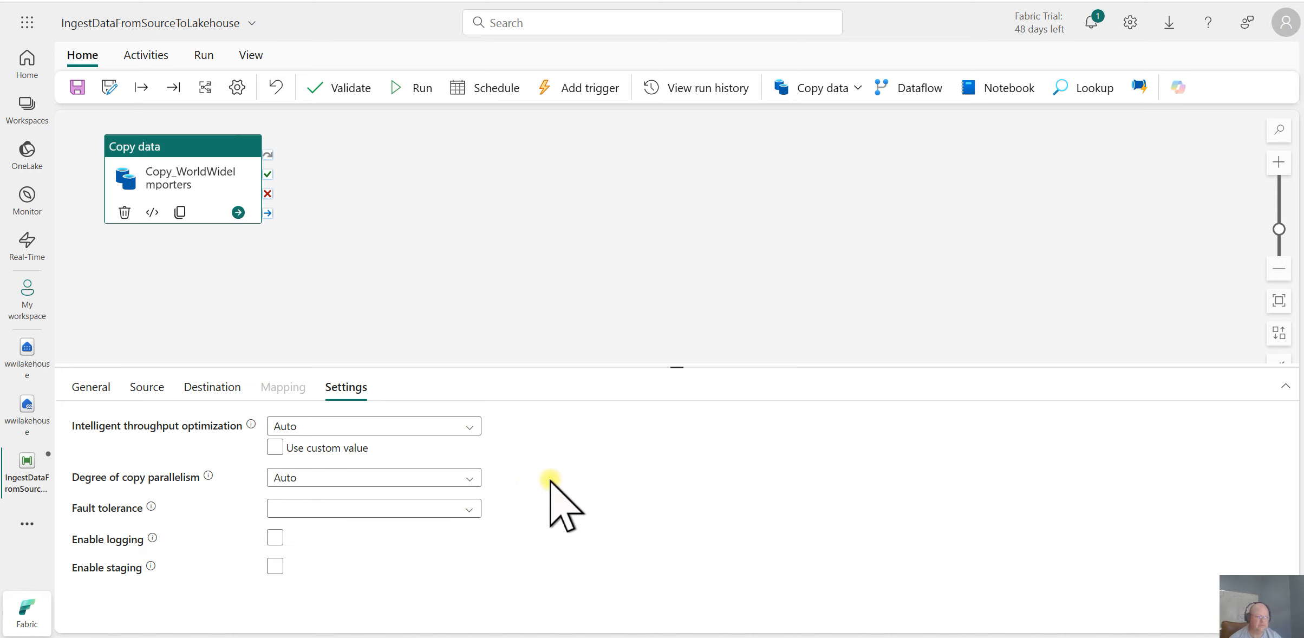
pyautogui.click(95, 391)
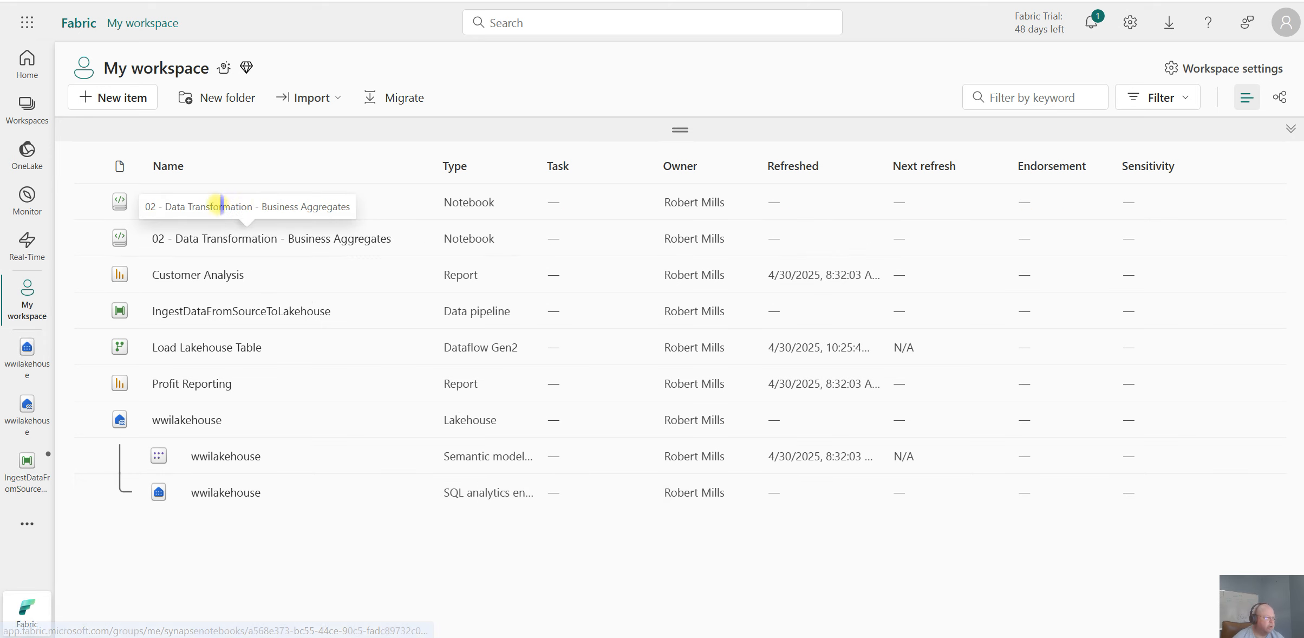
# Step: Open the 01 - Create Delta Tables notebook from My workspace and view the first code cell's language choices without changing the language
pyautogui.click(280, 165)
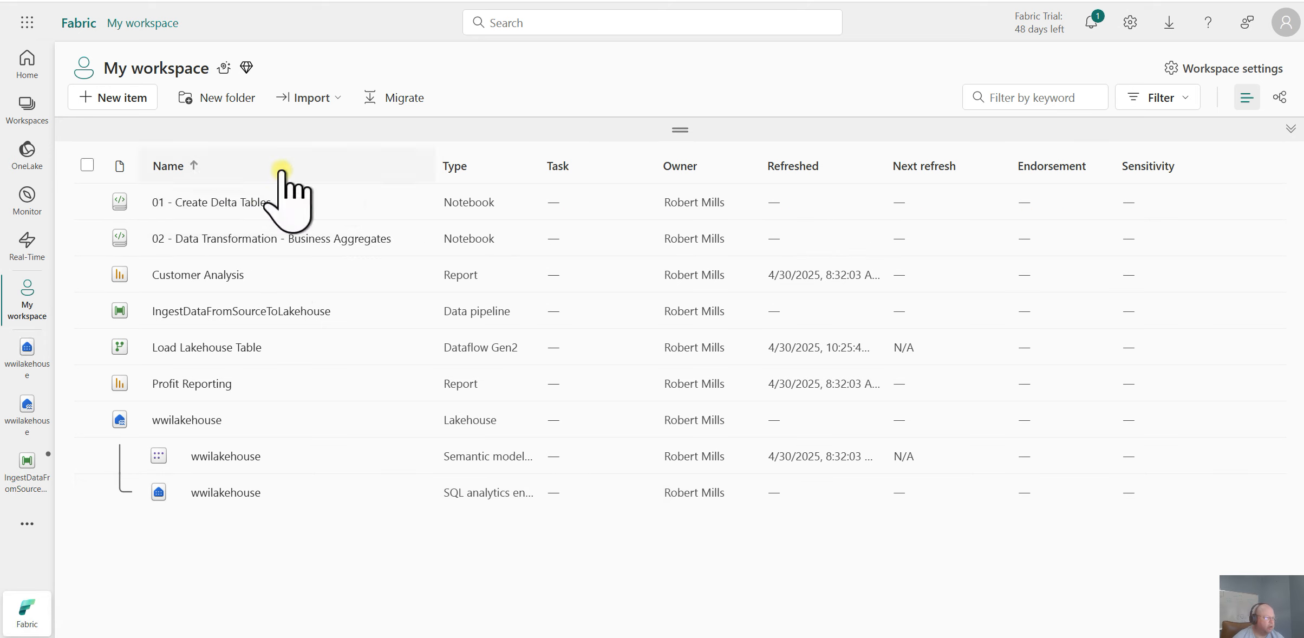
pyautogui.click(228, 202)
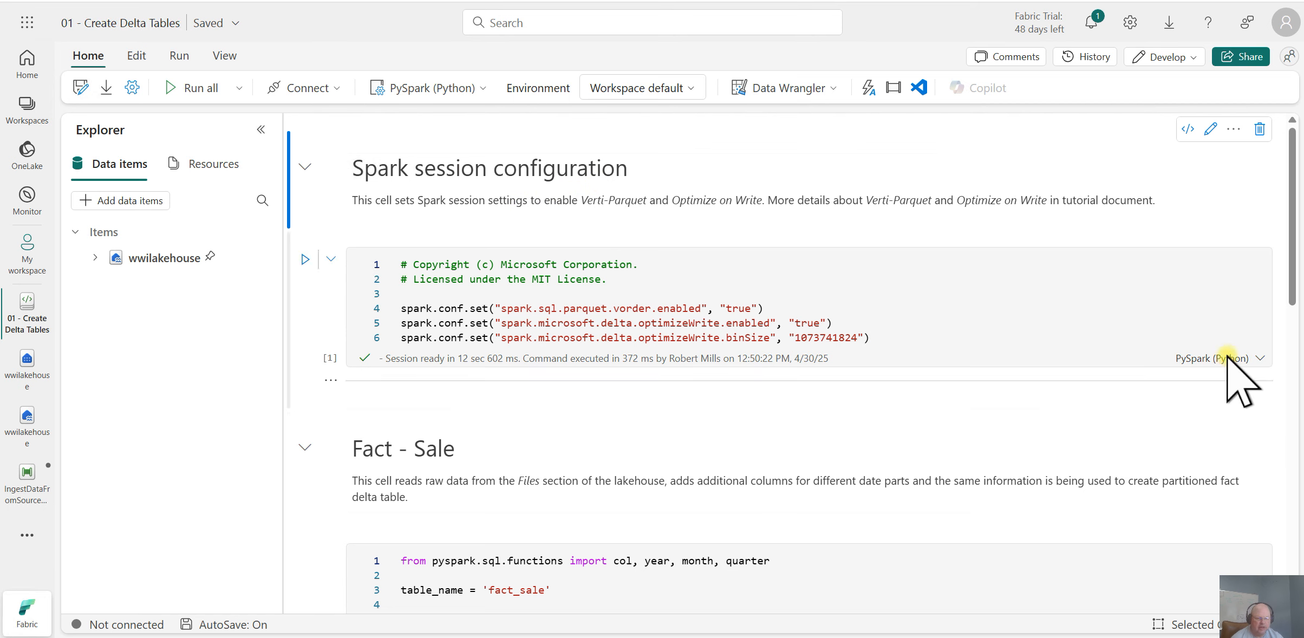
pyautogui.click(1261, 358)
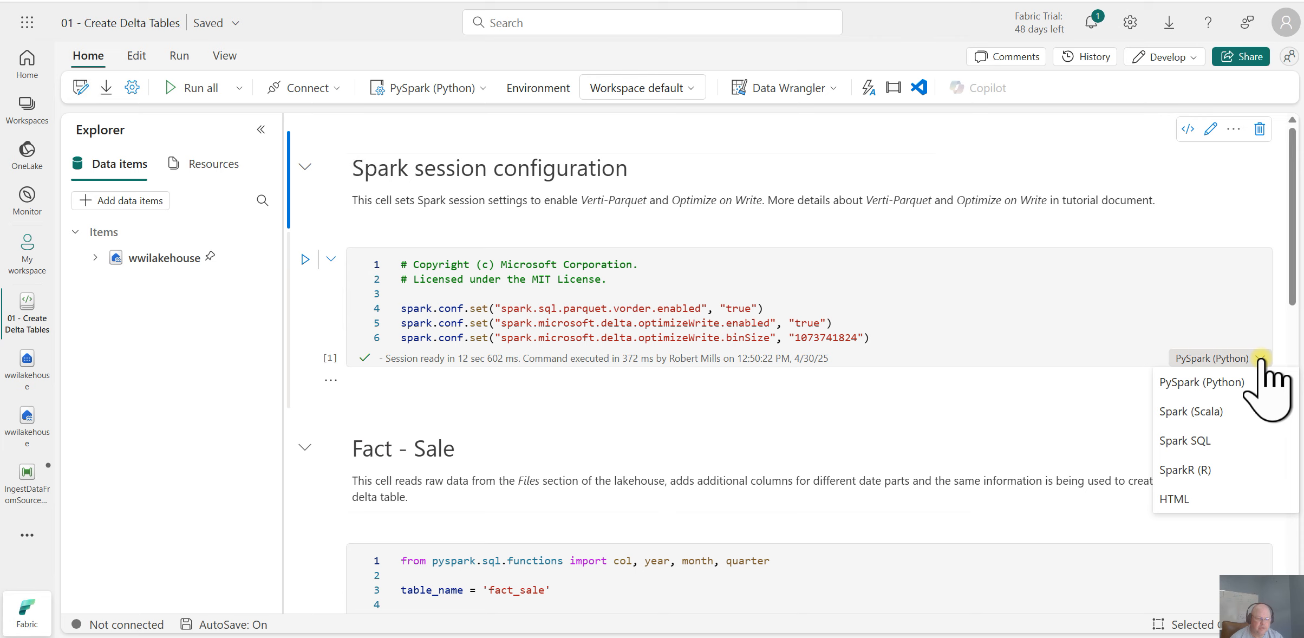
pyautogui.click(1044, 414)
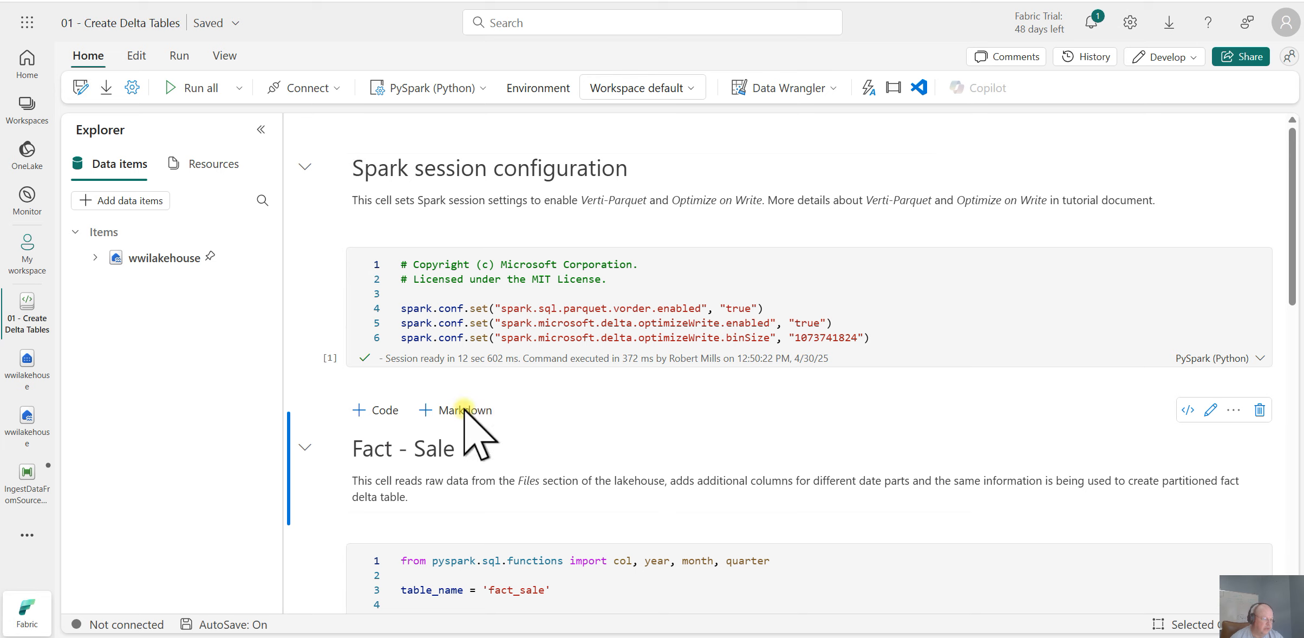
# Step: View the Markdown source of the Spark session configuration cell and render it again unedited
pyautogui.click(675, 194)
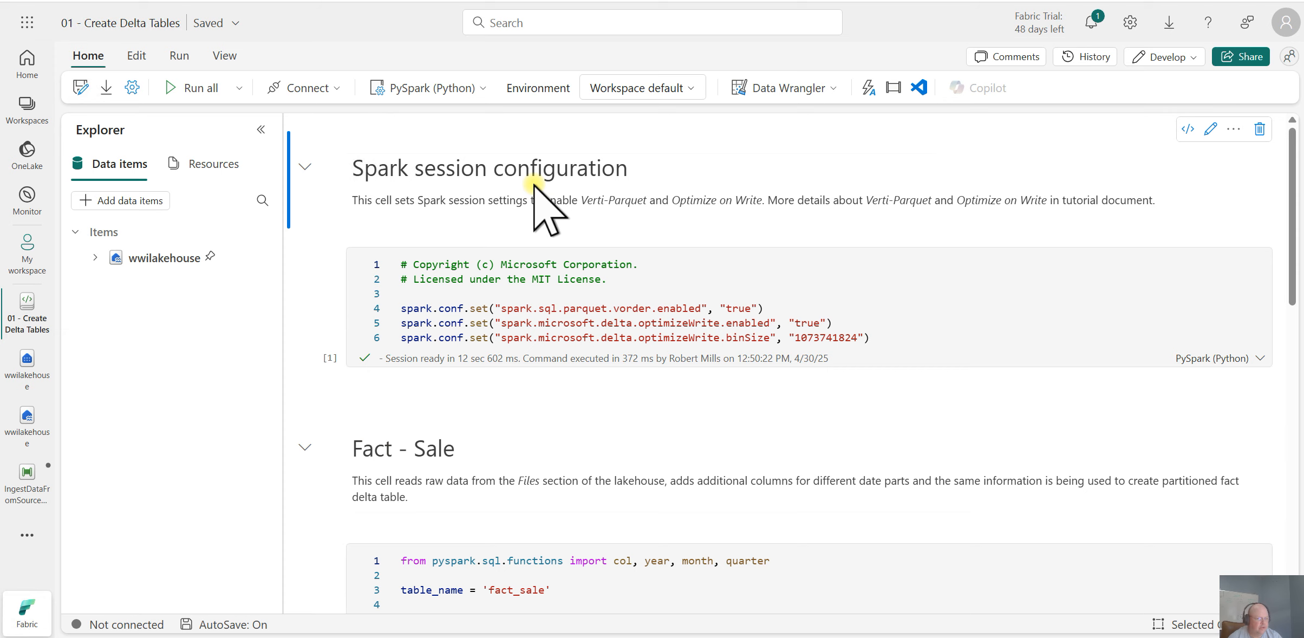
pyautogui.doubleClick(534, 200)
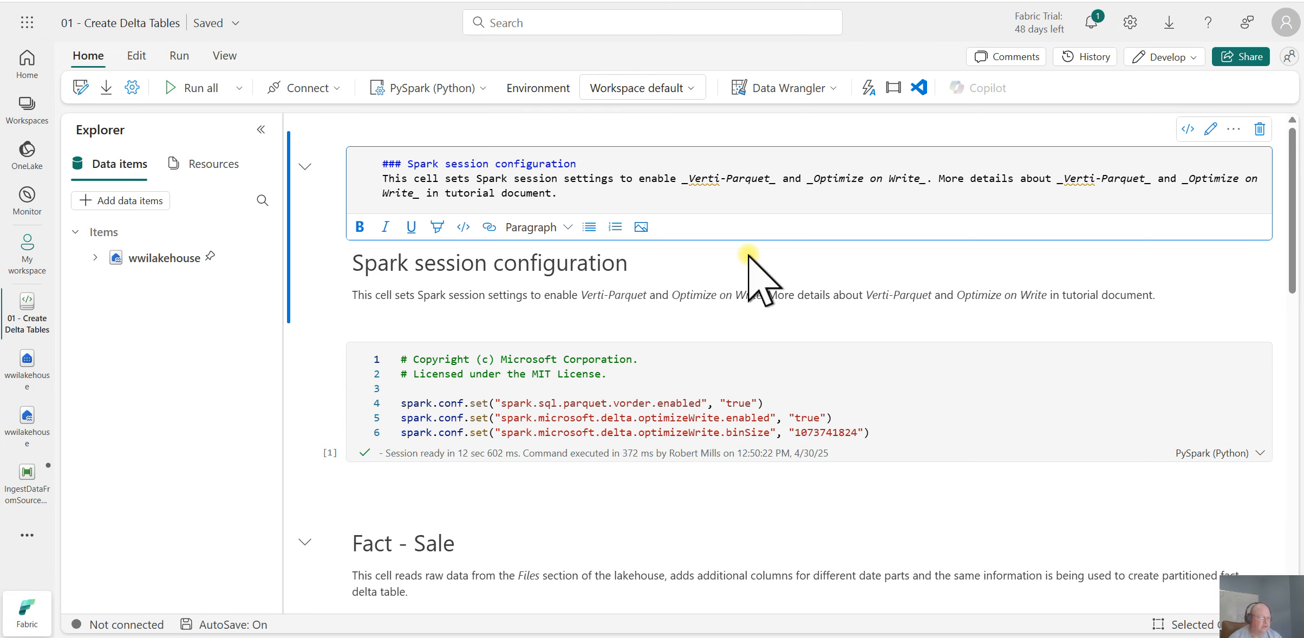
pyautogui.hotkey('shift', 'Return')
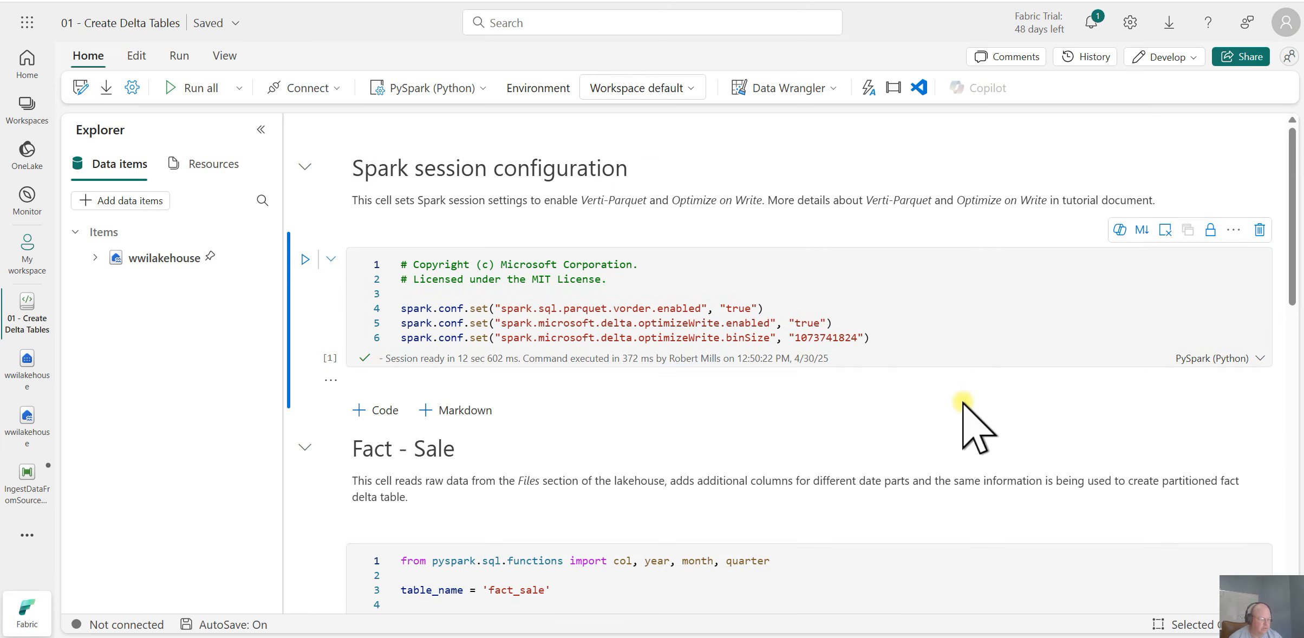
# Step: Highlight the three spark.conf.set lines in the Spark session configuration code cell
pyautogui.scroll(-5, 963, 403)
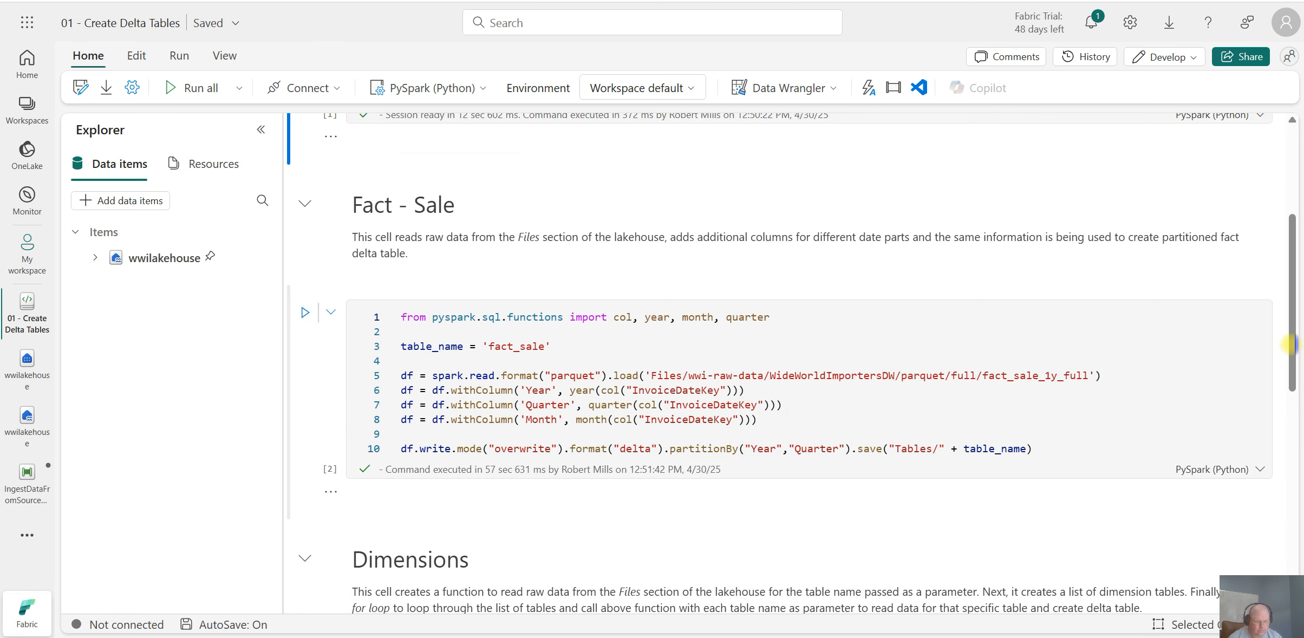
pyautogui.scroll(4, 1288, 238)
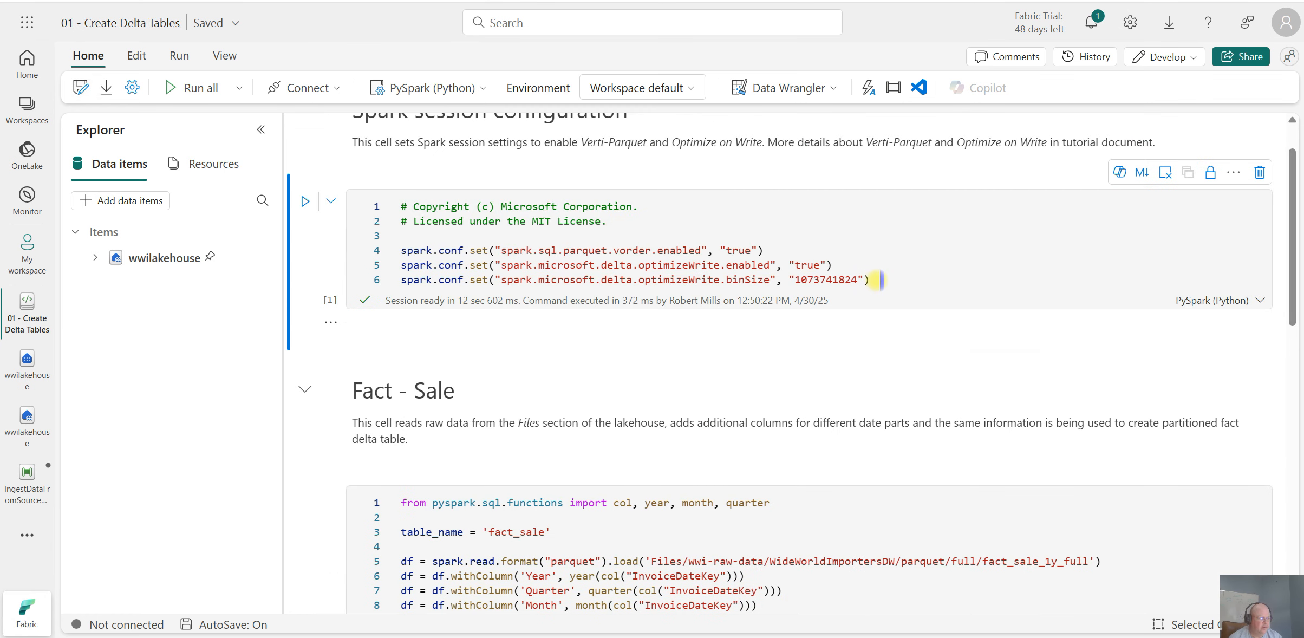
pyautogui.moveTo(871, 280); pyautogui.dragTo(350, 247)
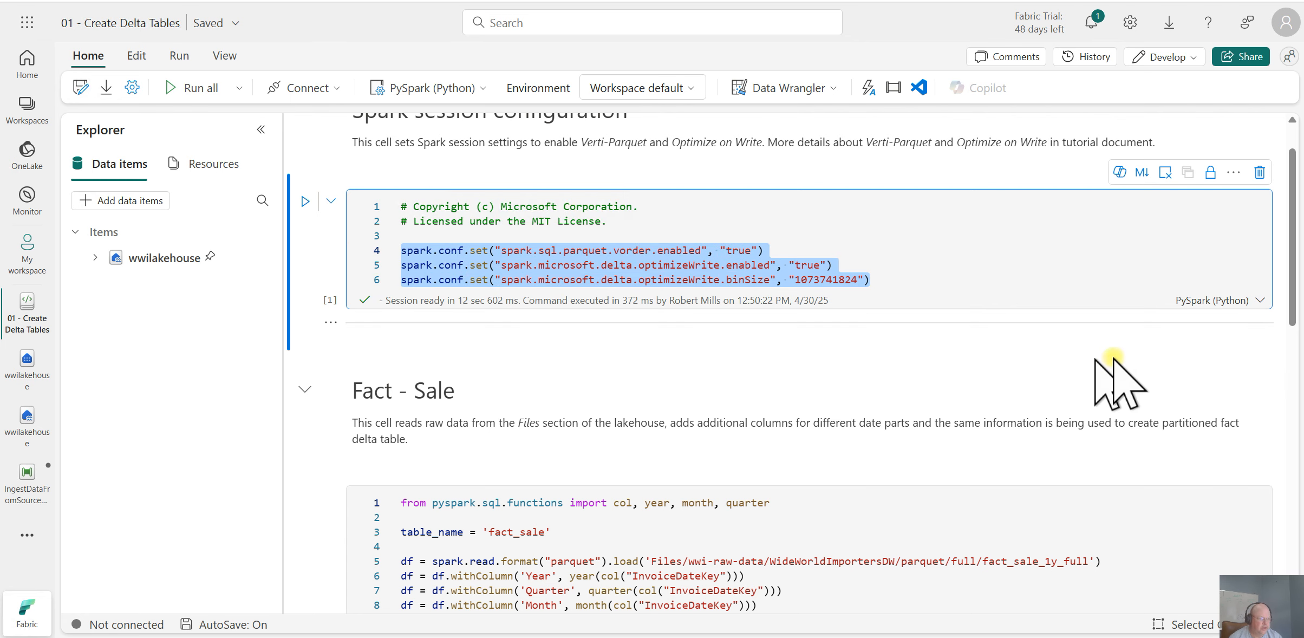
# Step: Examine the code of the Fact - Sale cell and of the Dimensions cell down to its final loop
pyautogui.scroll(-5, 1298, 358)
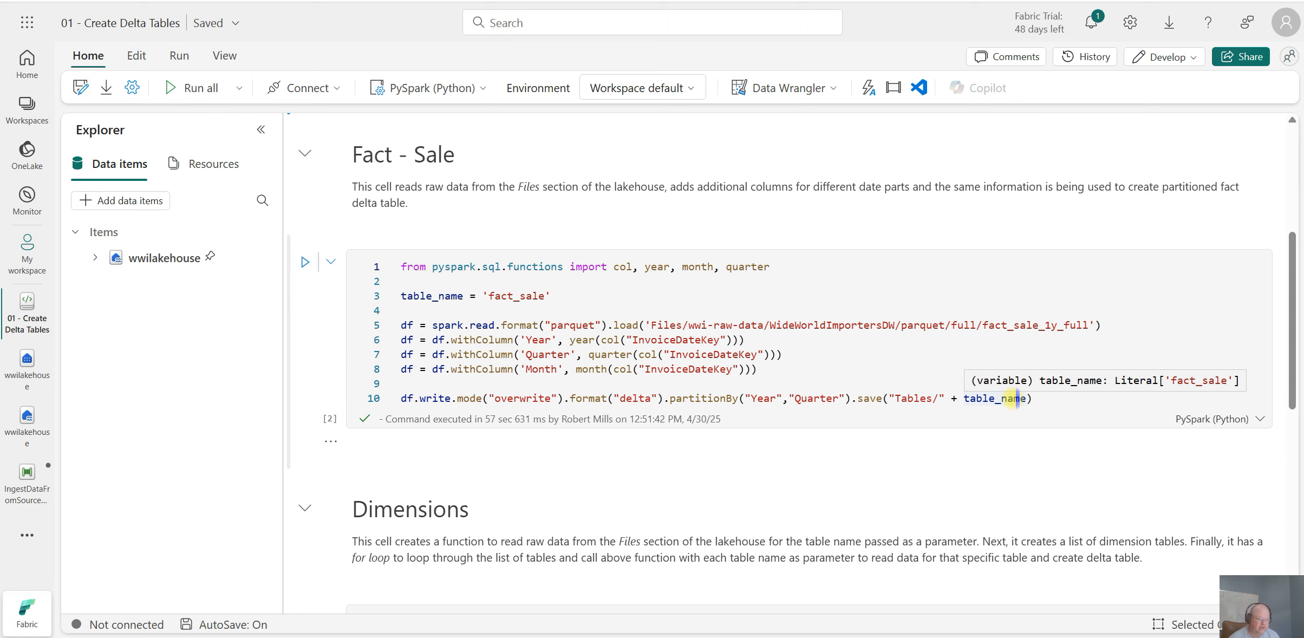
pyautogui.scroll(-5, 899, 466)
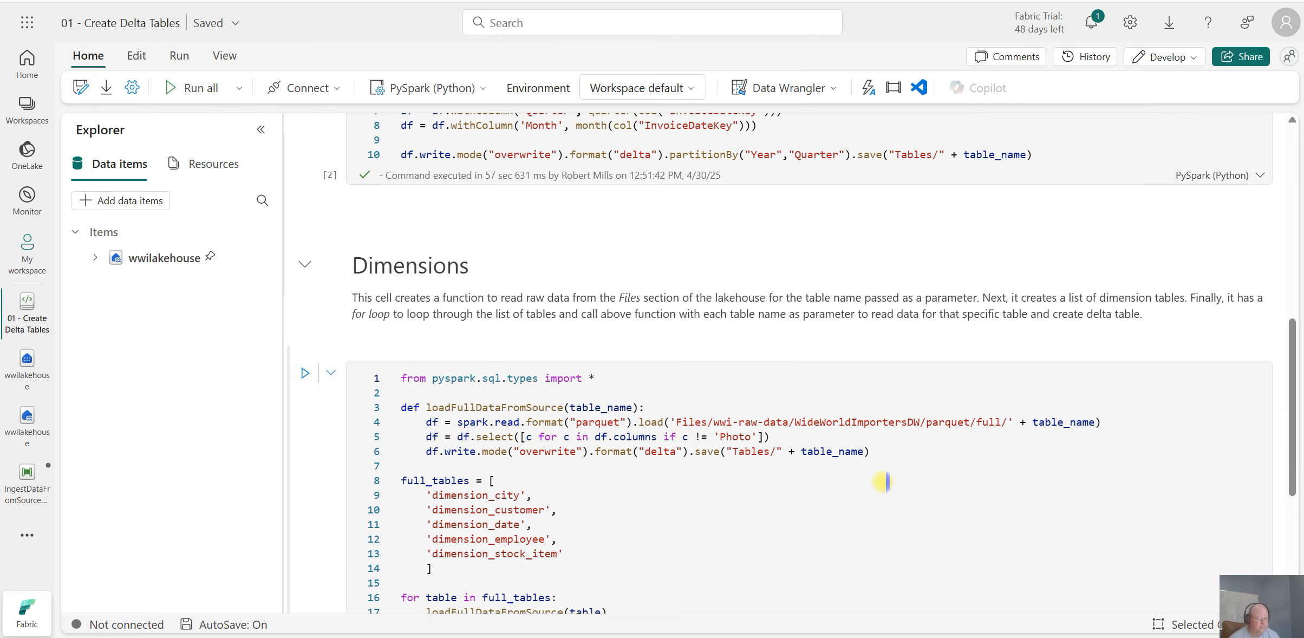
pyautogui.scroll(-3, 881, 475)
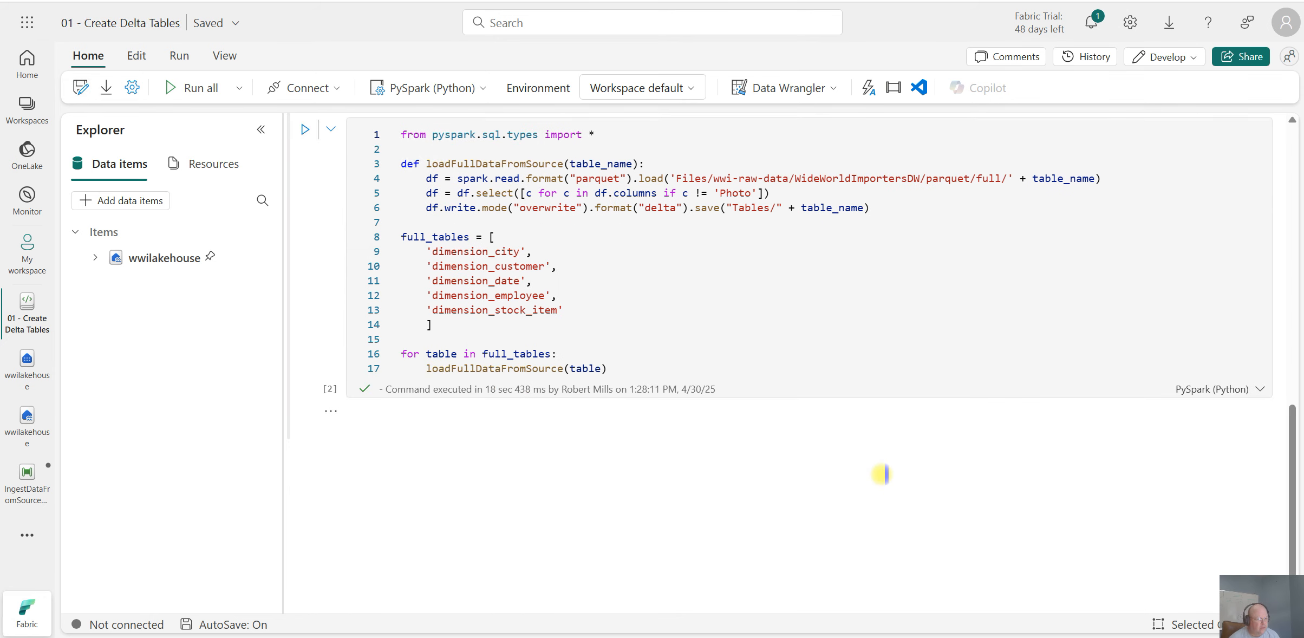
pyautogui.scroll(2, 881, 475)
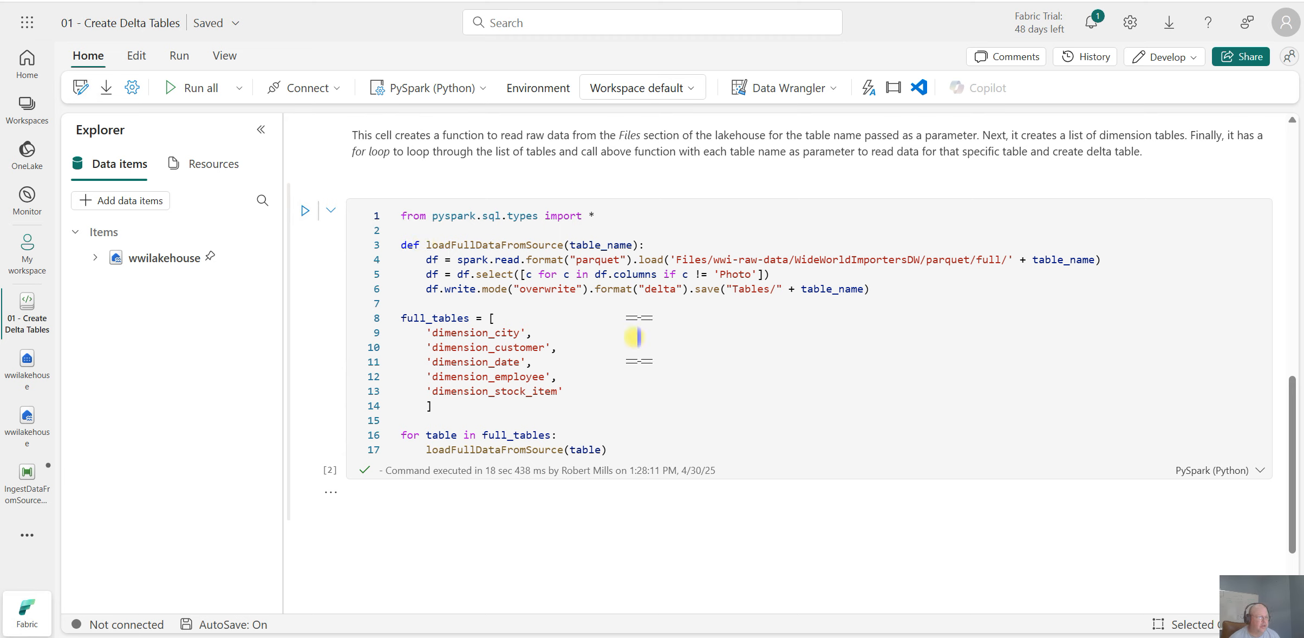
# Step: Highlight the WideWorldImportersDW/parquet/full path in the loadFullDataFromSource function and clear the selection
pyautogui.moveTo(458, 245)
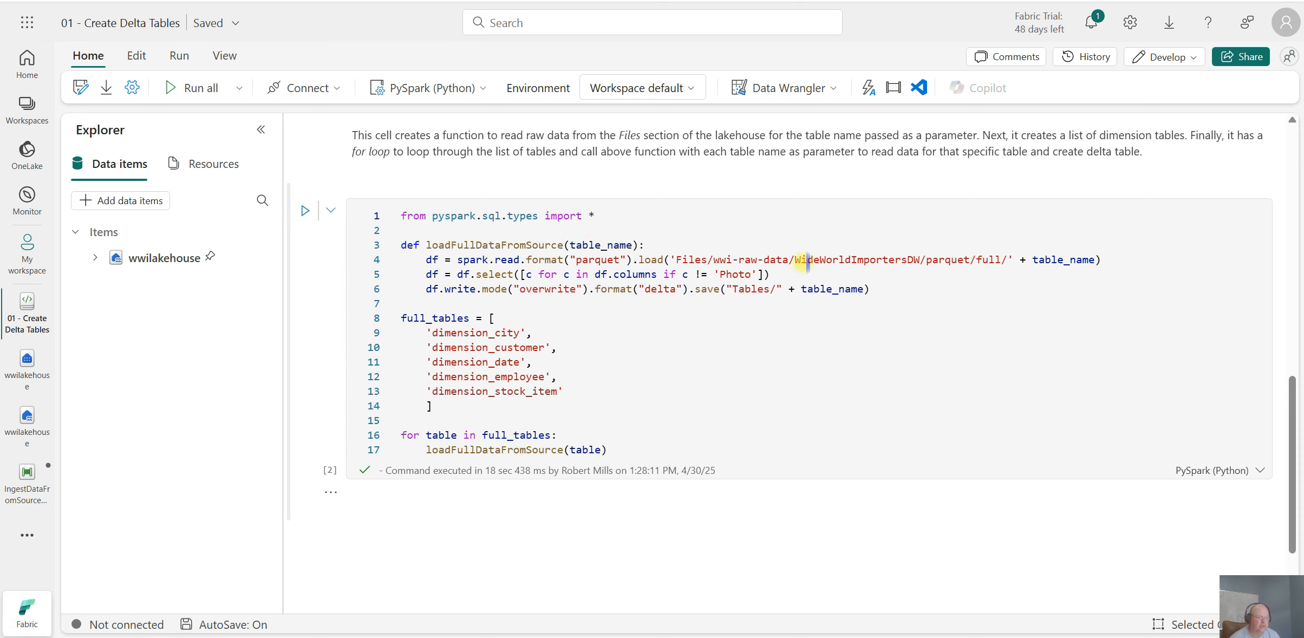
pyautogui.moveTo(789, 262); pyautogui.dragTo(1022, 261)
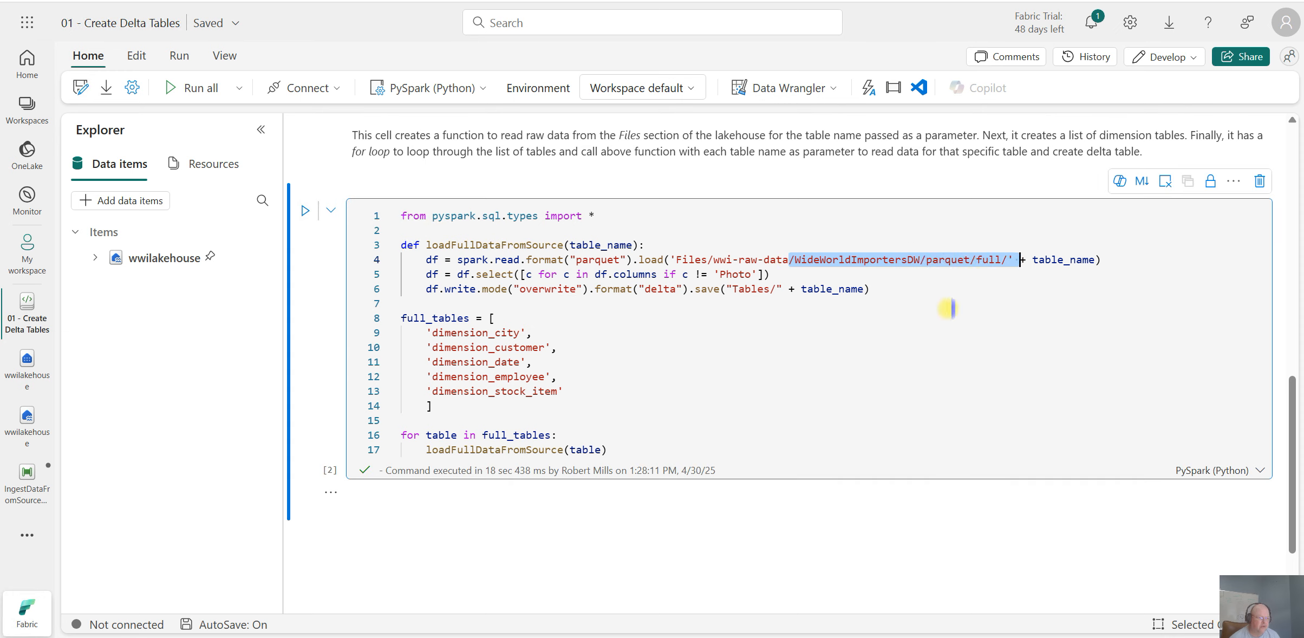
pyautogui.click(699, 348)
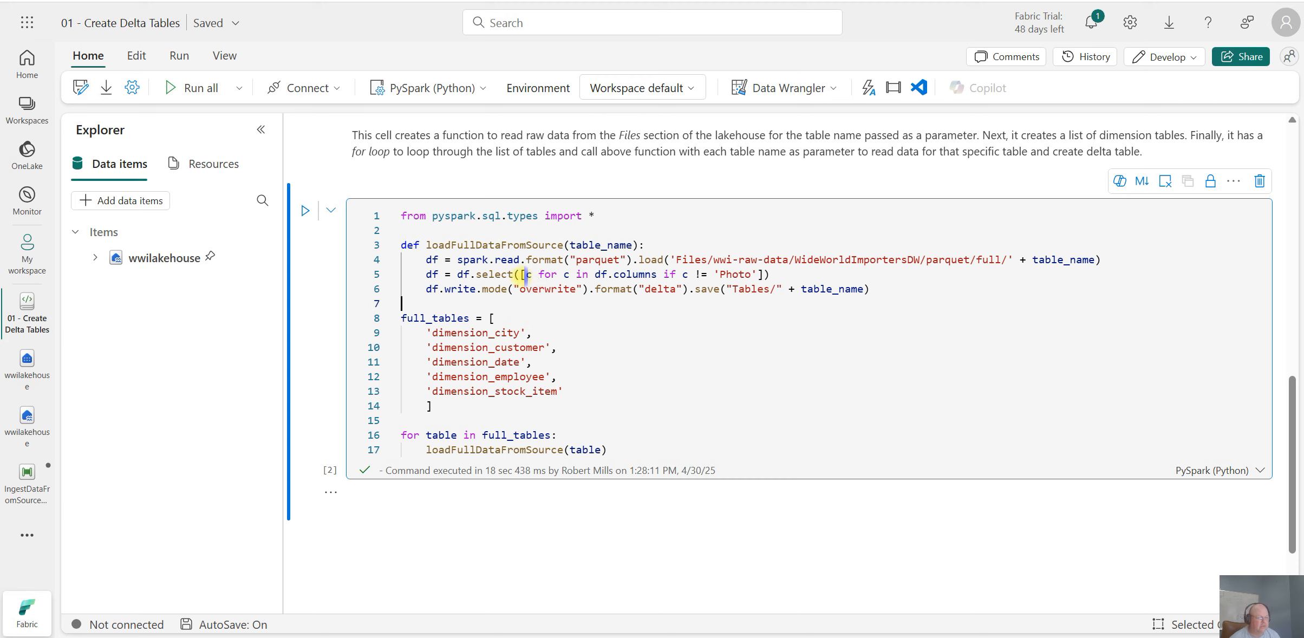
# Step: Highlight the column filter excluding 'Photo' in the loadFullDataFromSource function and clear the selection
pyautogui.moveTo(522, 274); pyautogui.dragTo(758, 274)
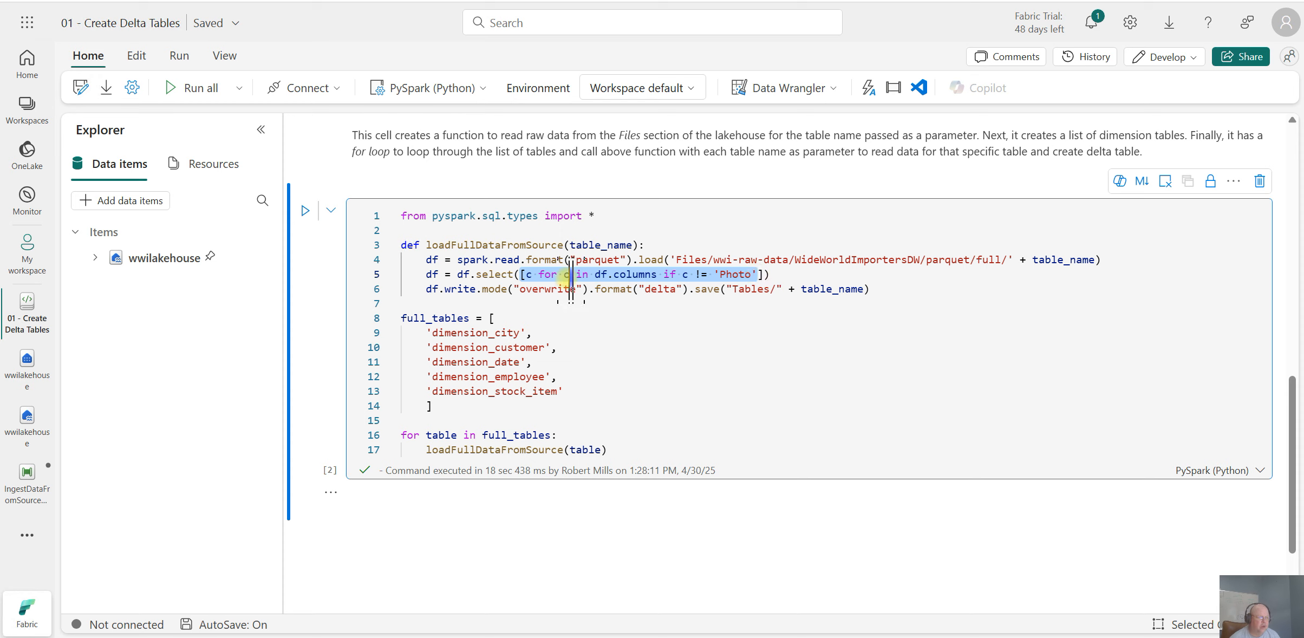
pyautogui.moveTo(627, 274)
pyautogui.moveTo(559, 276)
pyautogui.click(776, 278)
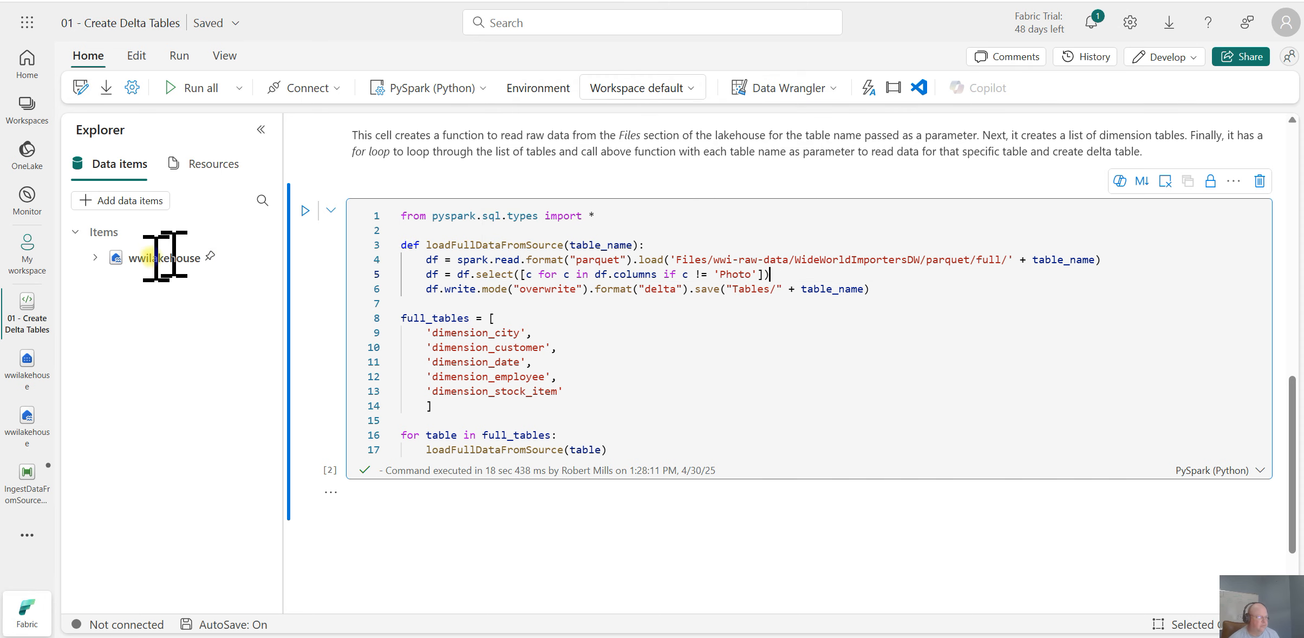
# Step: Expand the Files folder of wwilakehouse down through wwi-raw-data and WideWorldImportersDW to the contents of the parquet folder
pyautogui.click(95, 258)
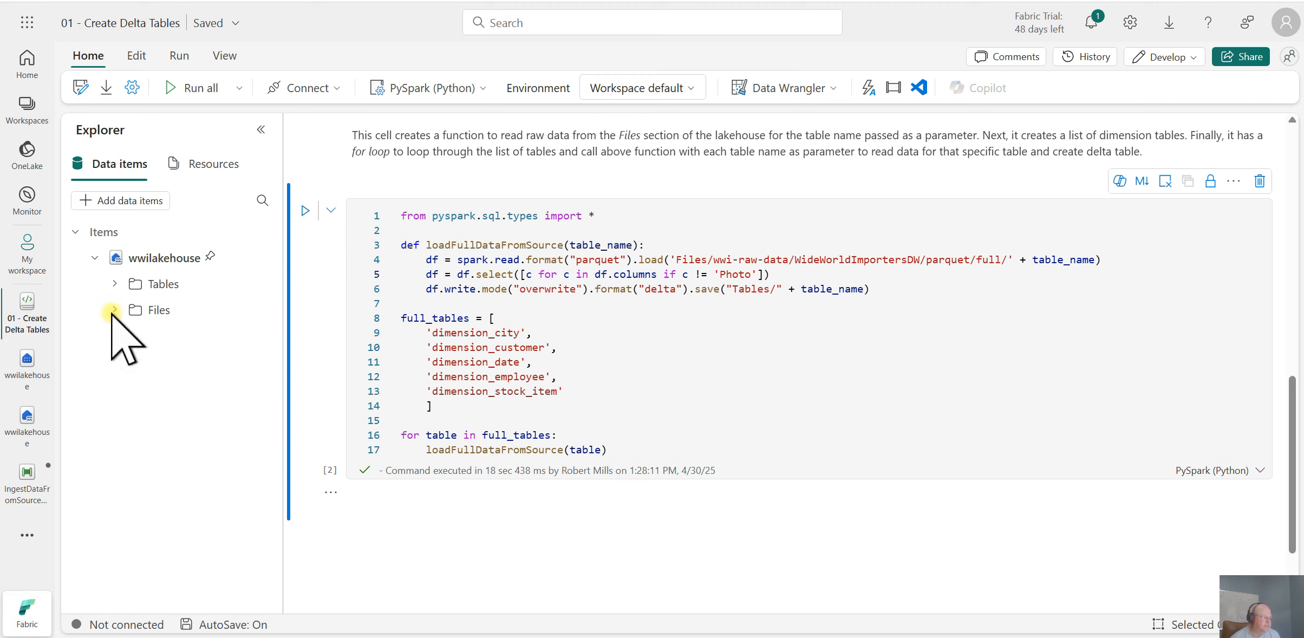
pyautogui.click(114, 310)
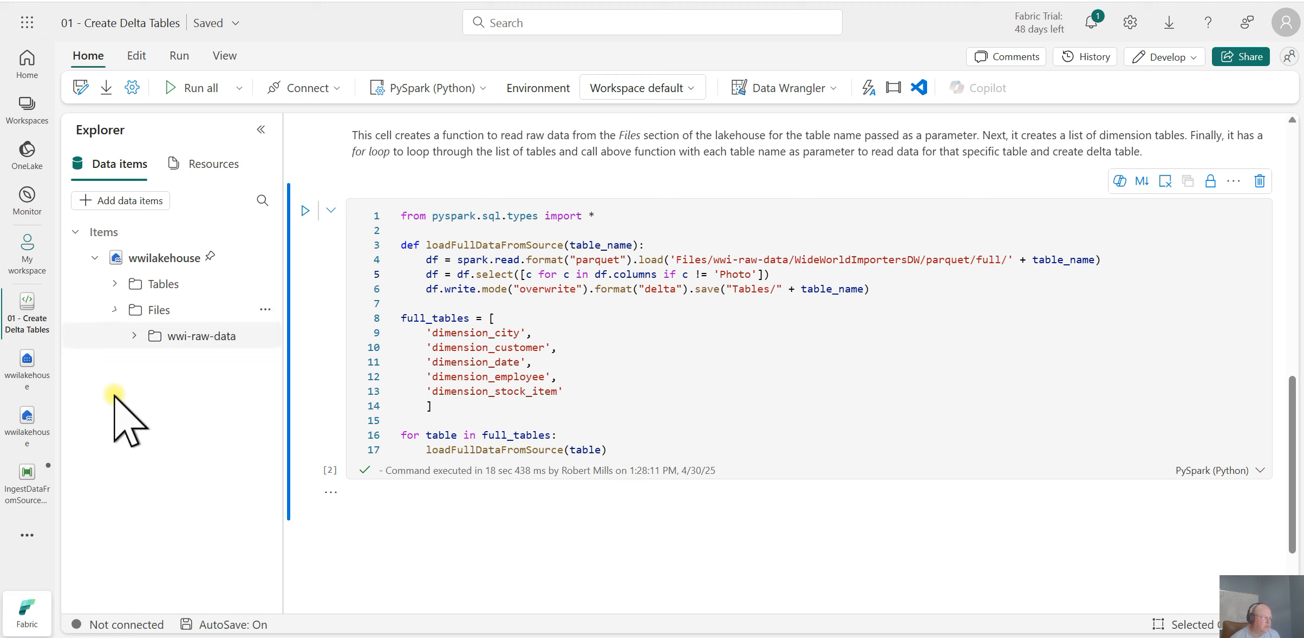
pyautogui.click(133, 337)
pyautogui.click(153, 362)
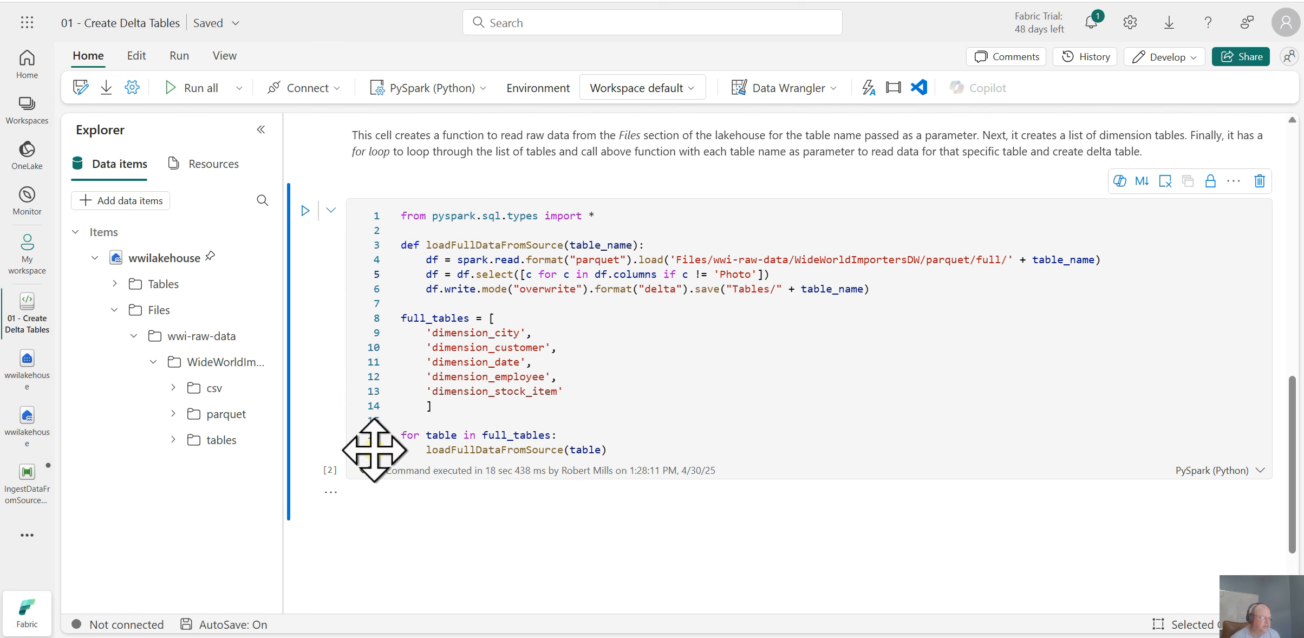
pyautogui.click(173, 414)
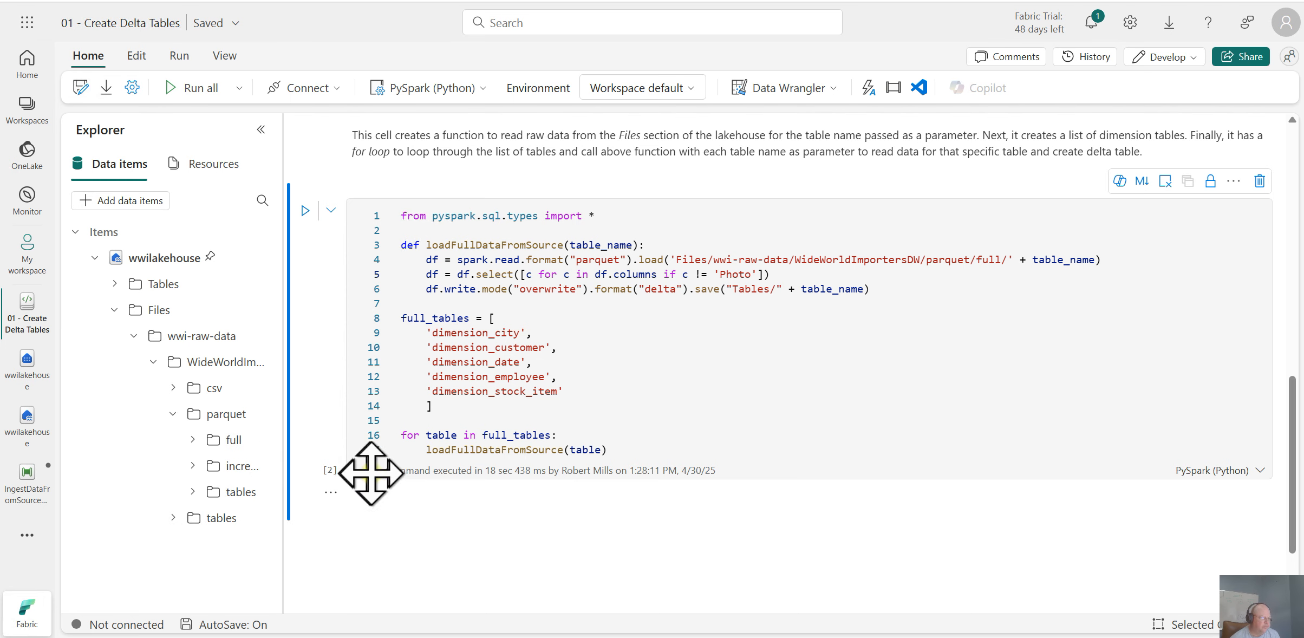
# Step: Widen the Explorer pane and expand the full folder under parquet to view all its dimension and fact folders
pyautogui.moveTo(372, 474); pyautogui.dragTo(348, 510)
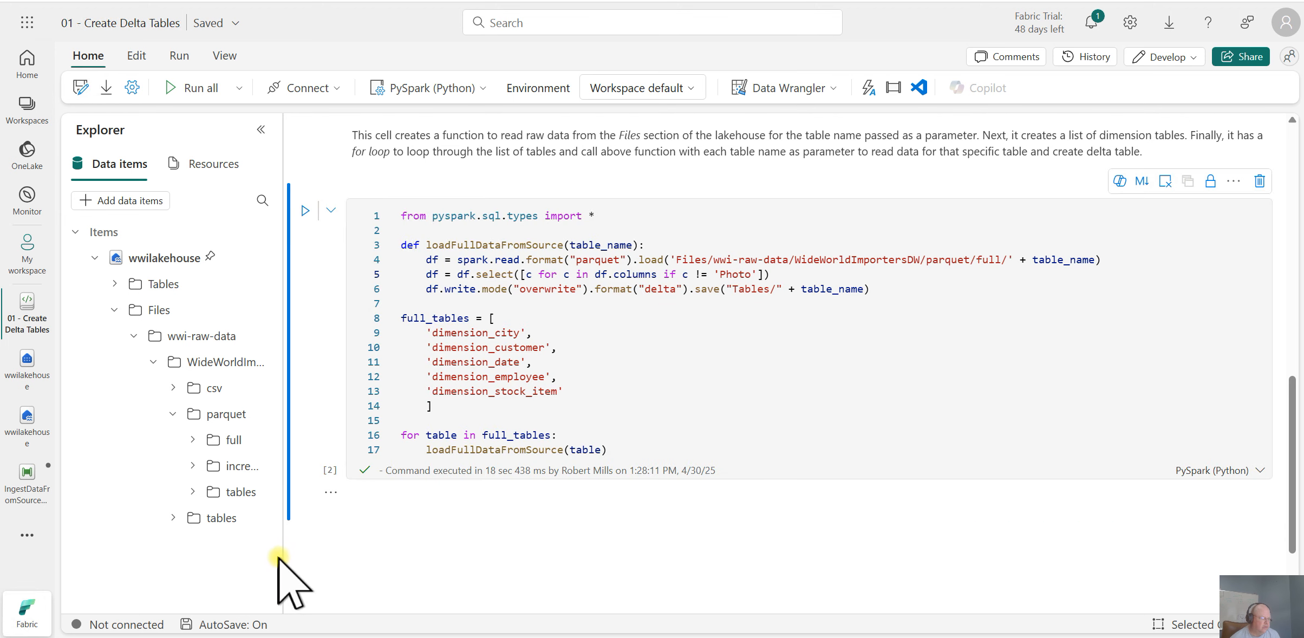
pyautogui.moveTo(280, 557); pyautogui.dragTo(382, 554)
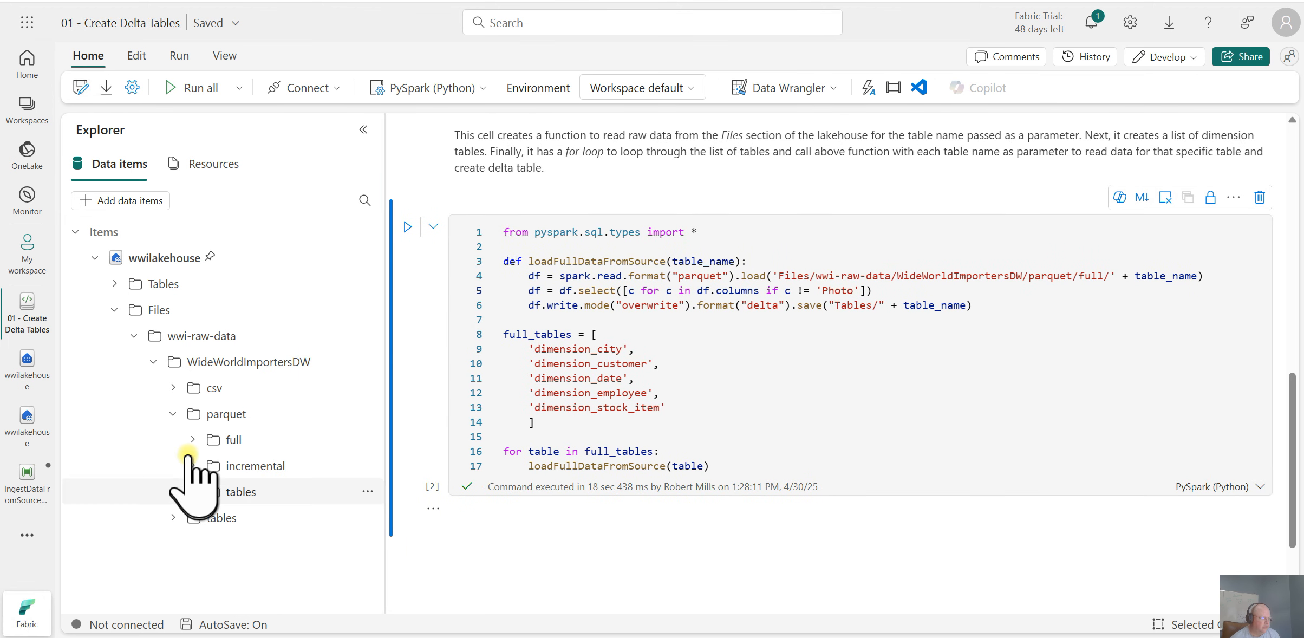
pyautogui.click(193, 439)
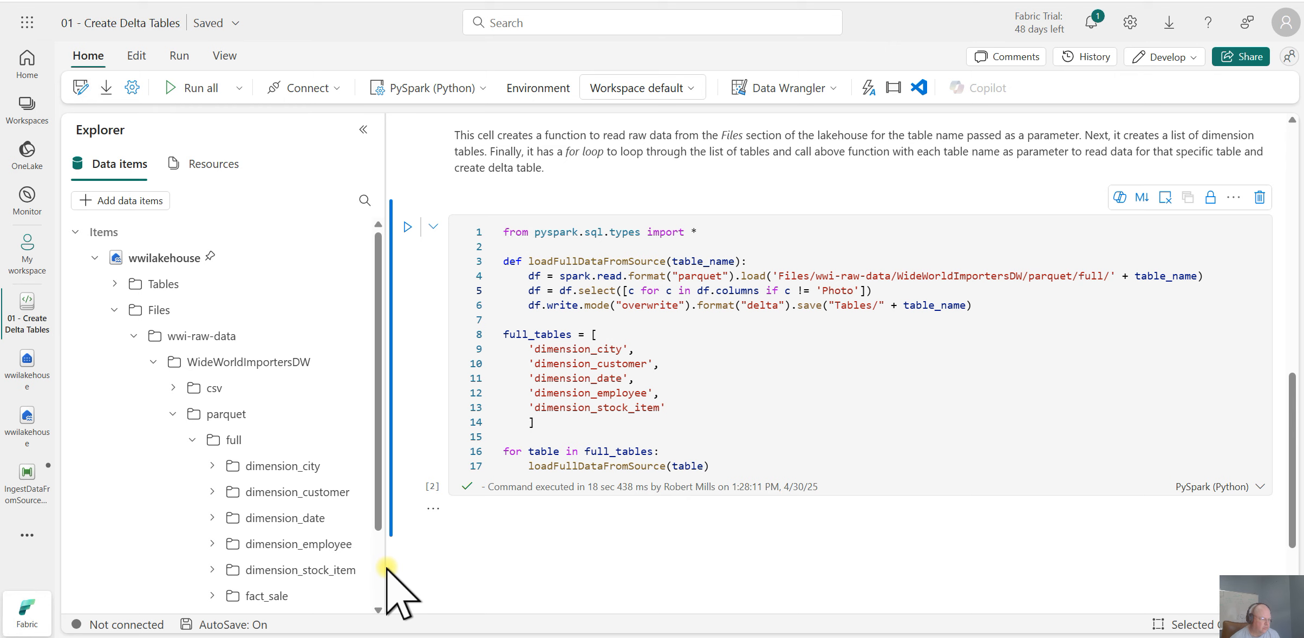
pyautogui.moveTo(386, 568); pyautogui.dragTo(442, 571)
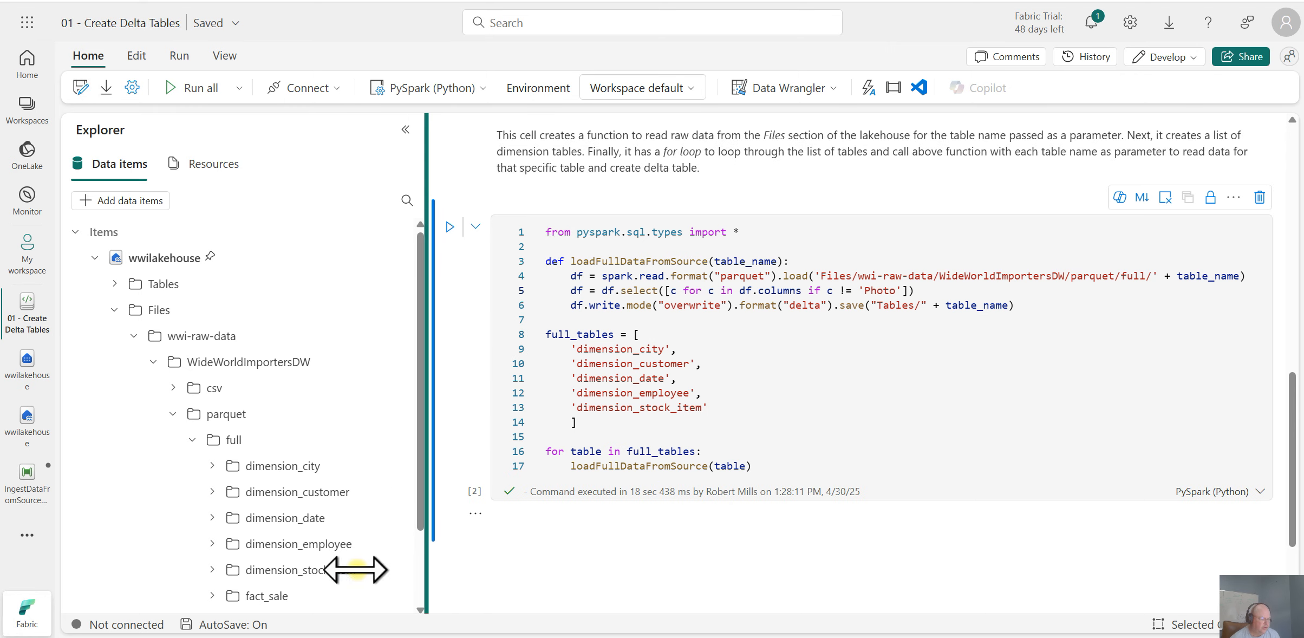
pyautogui.scroll(-2, 384, 553)
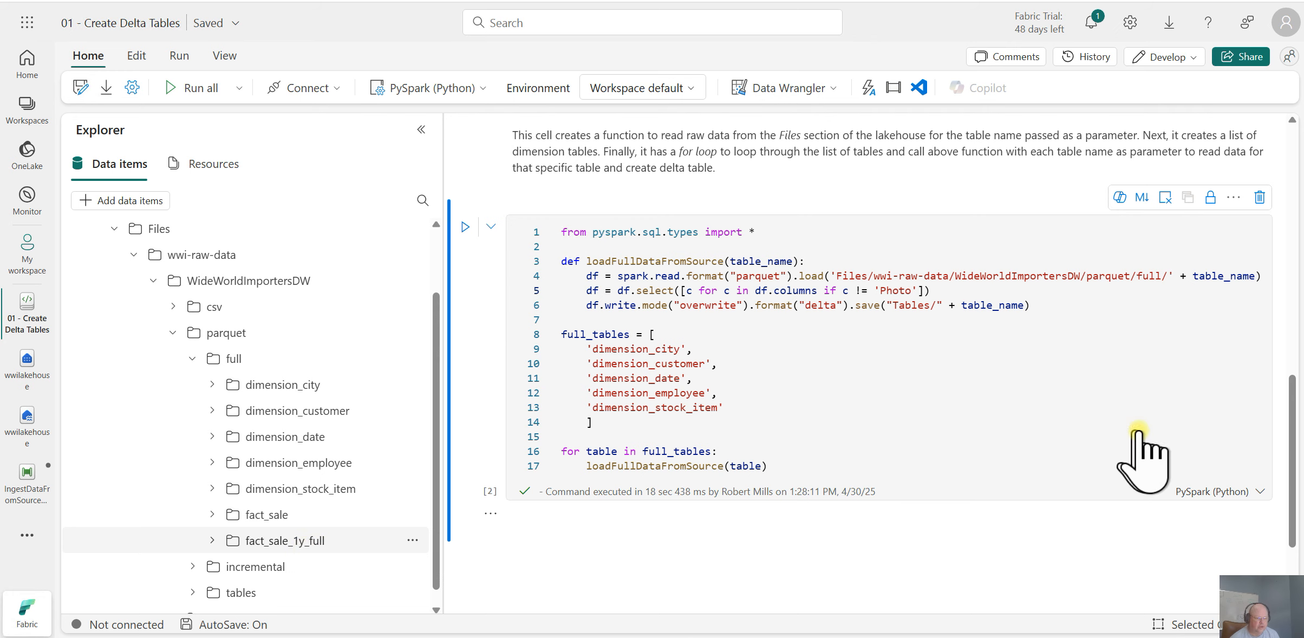
# Step: Review the Fact - Sale cell, then highlight the 'Photo' column filter in the Dimensions cell and clear the selection
pyautogui.scroll(4, 1299, 382)
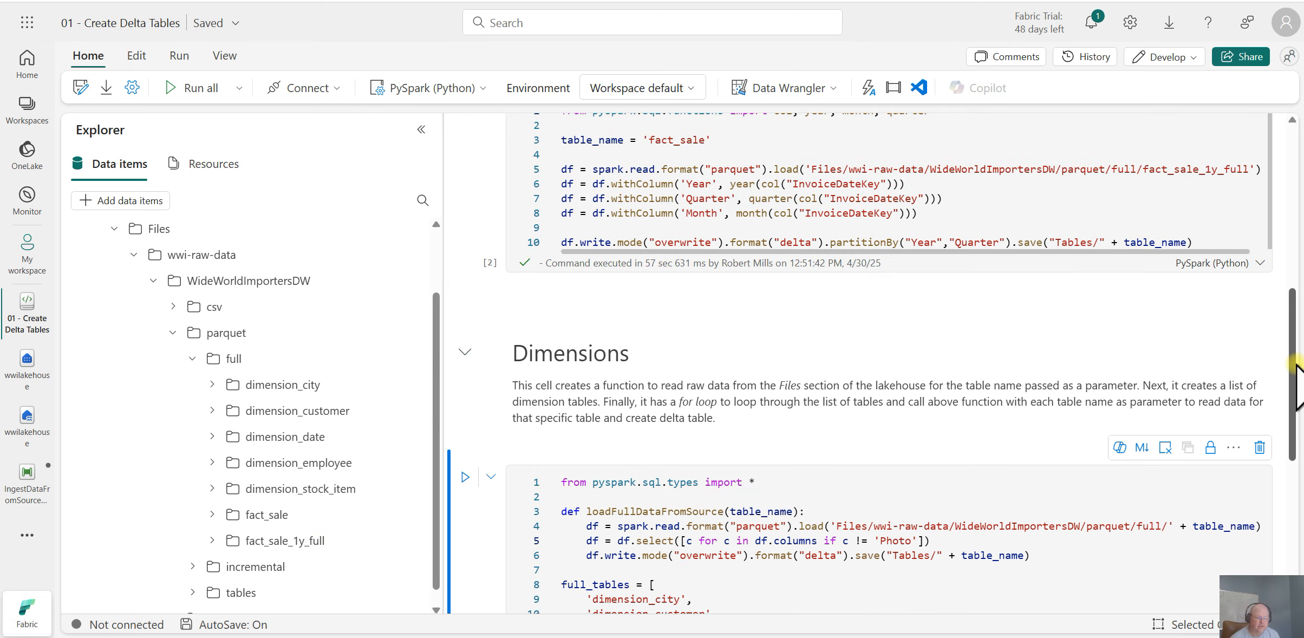
pyautogui.scroll(1, 1299, 382)
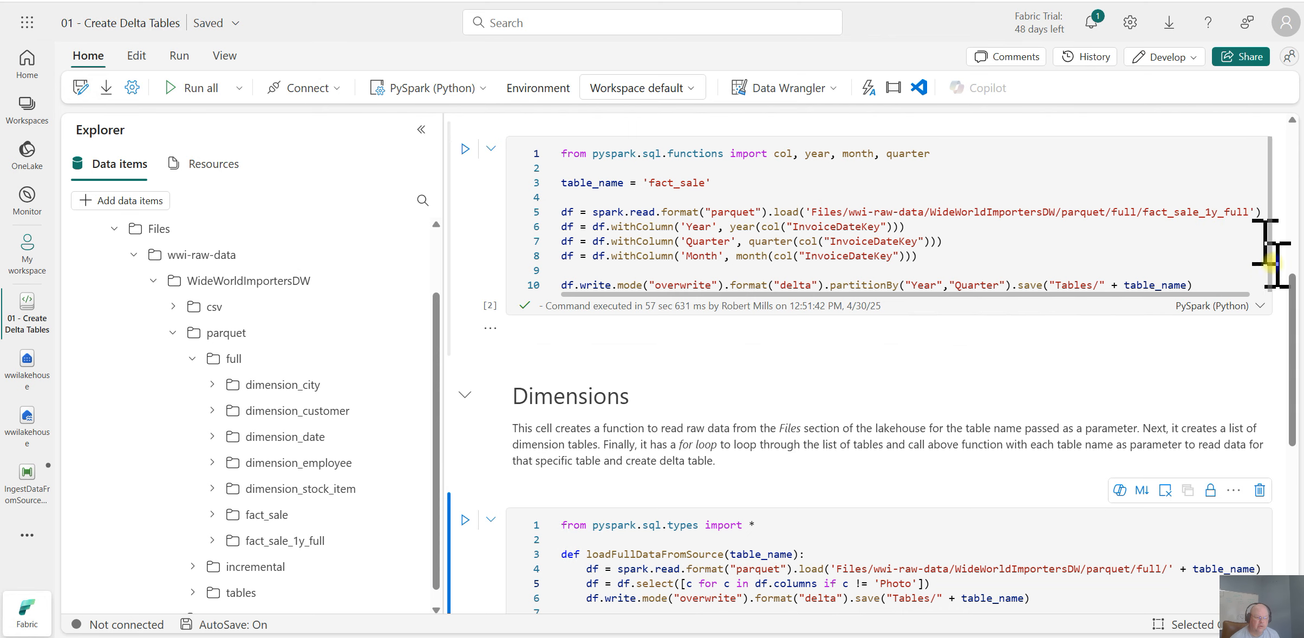
pyautogui.scroll(-3, 1299, 487)
pyautogui.scroll(-2, 1299, 490)
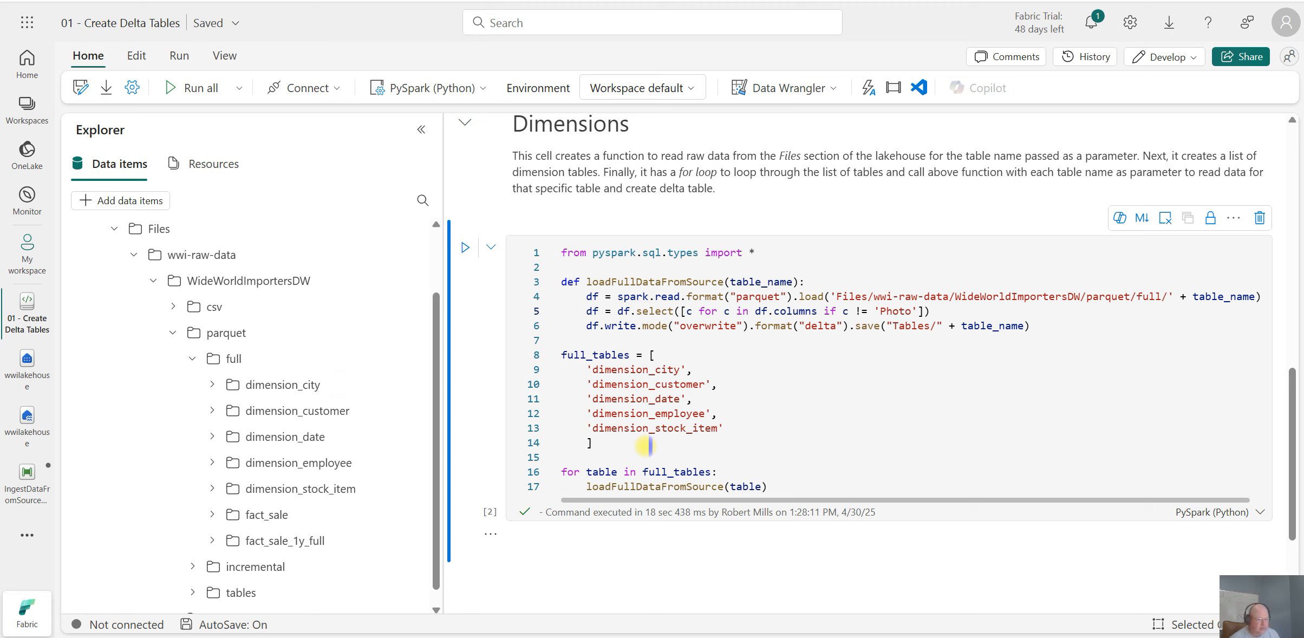
pyautogui.click(806, 487)
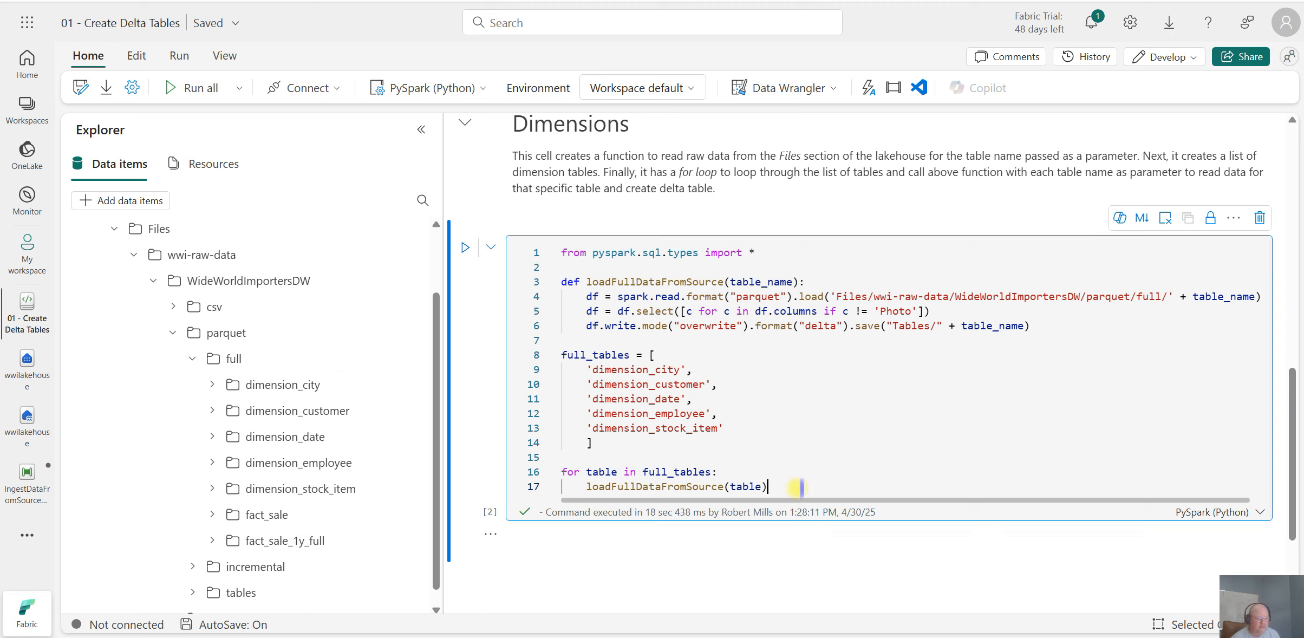
pyautogui.moveTo(940, 310); pyautogui.dragTo(676, 312)
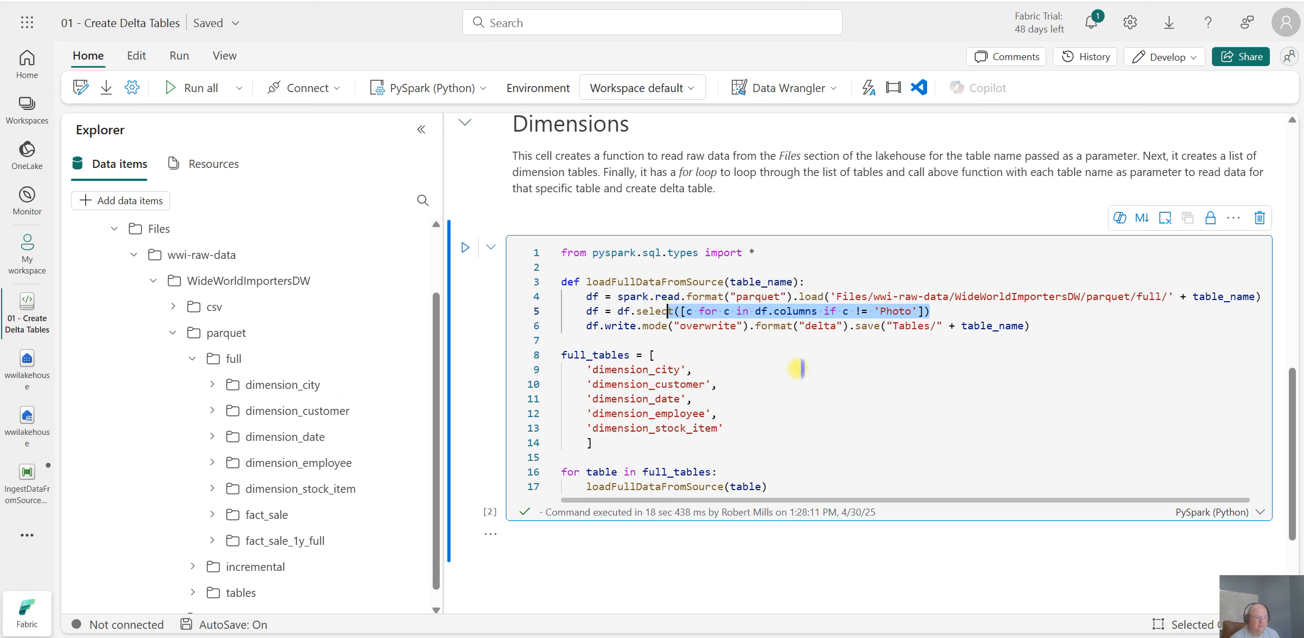
pyautogui.click(842, 370)
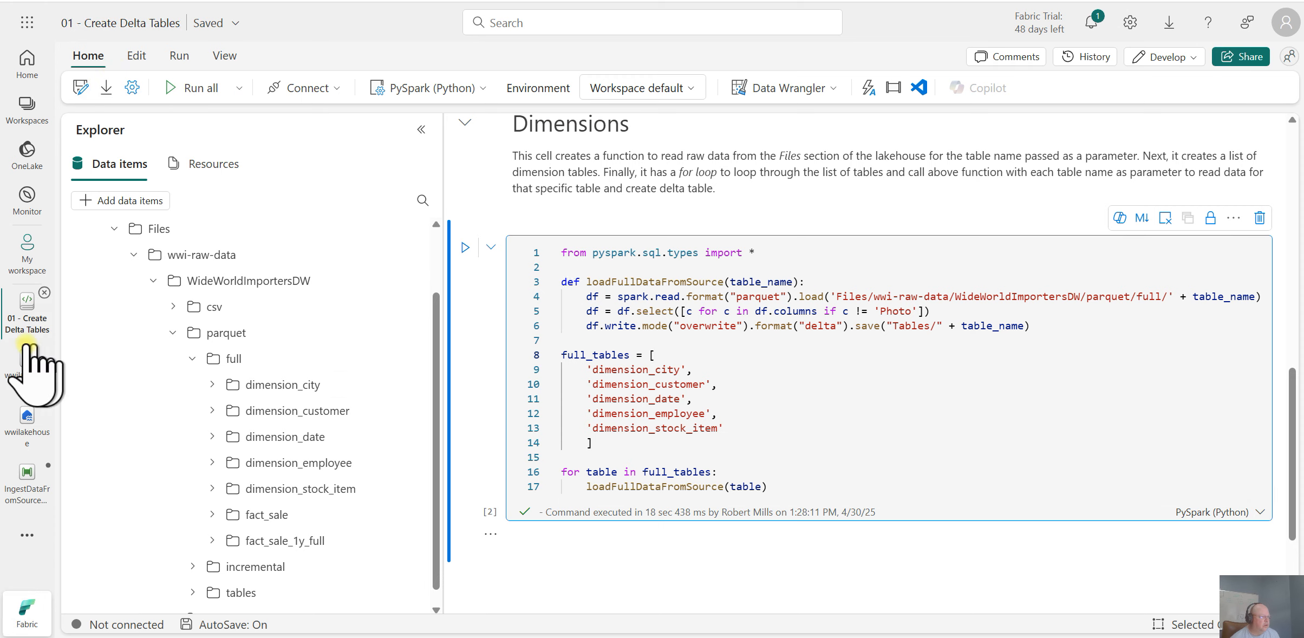
# Step: Open the 02 - Data Transformation - Business Aggregates notebook from My workspace and bring its Approach #2 - sale_by_date_employee cell into view
pyautogui.click(30, 244)
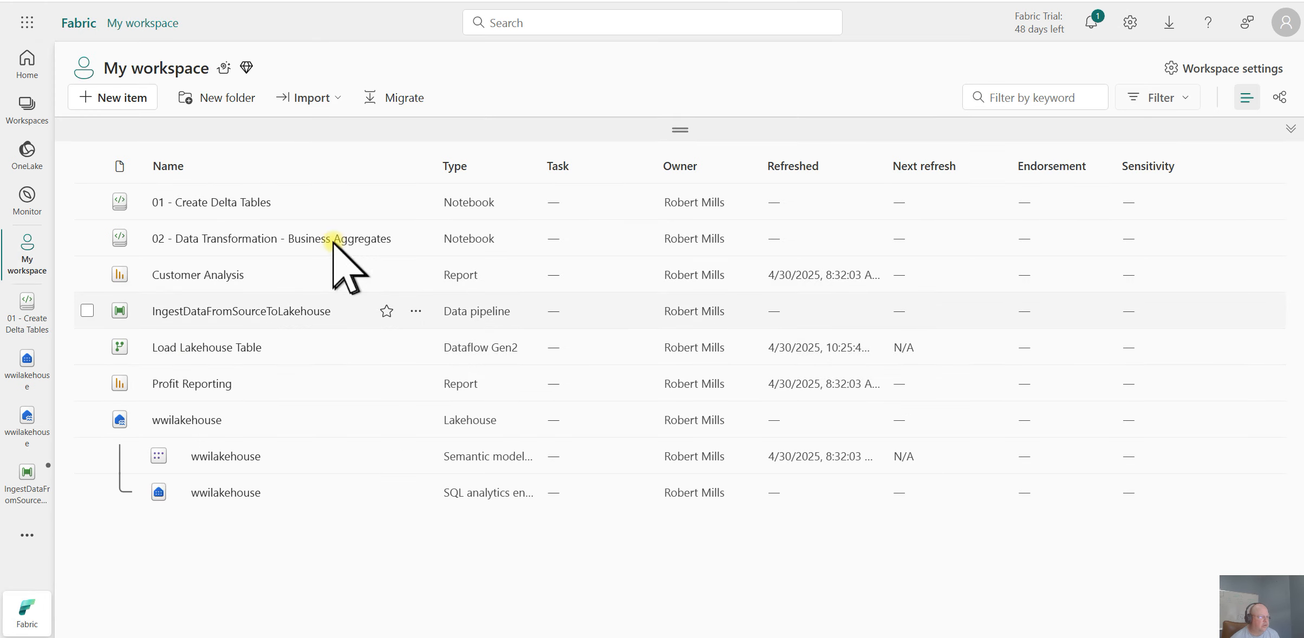
pyautogui.click(301, 240)
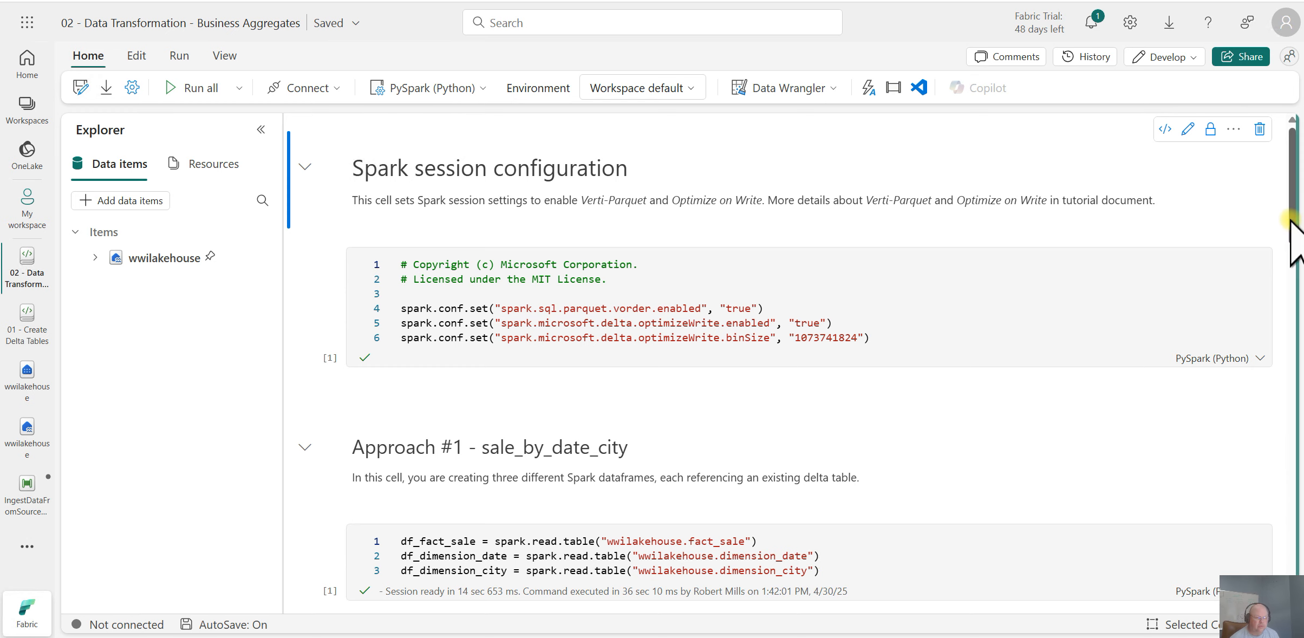
pyautogui.moveTo(1294, 239); pyautogui.dragTo(1298, 463)
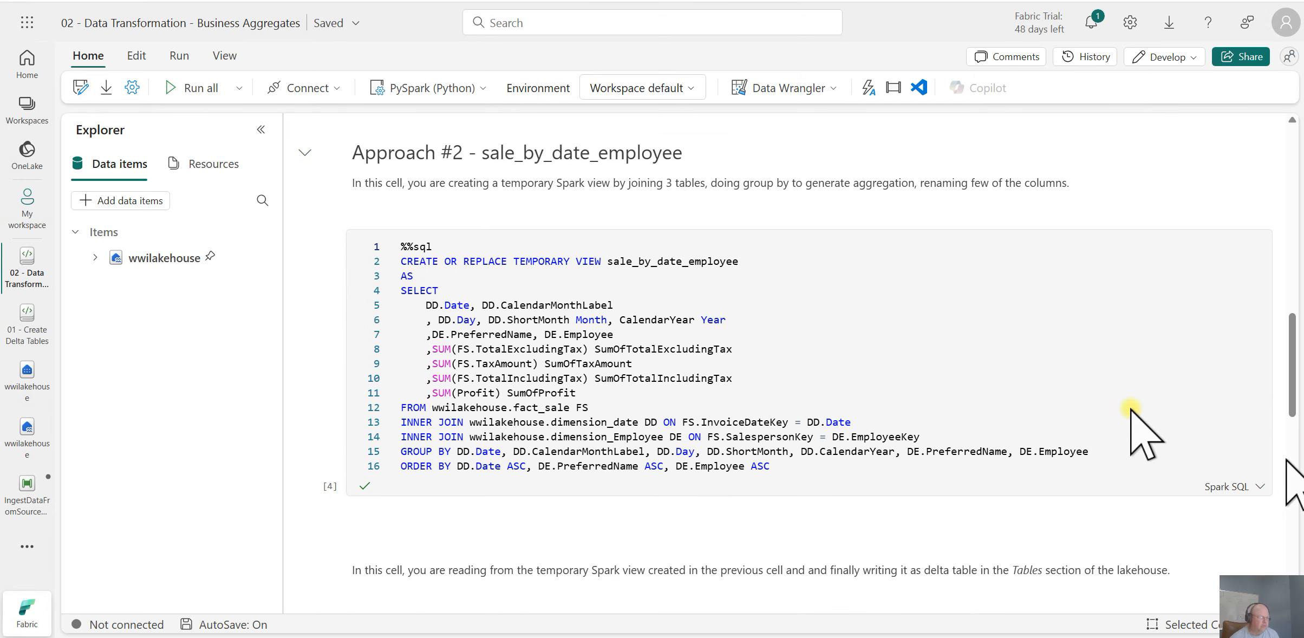
pyautogui.click(433, 248)
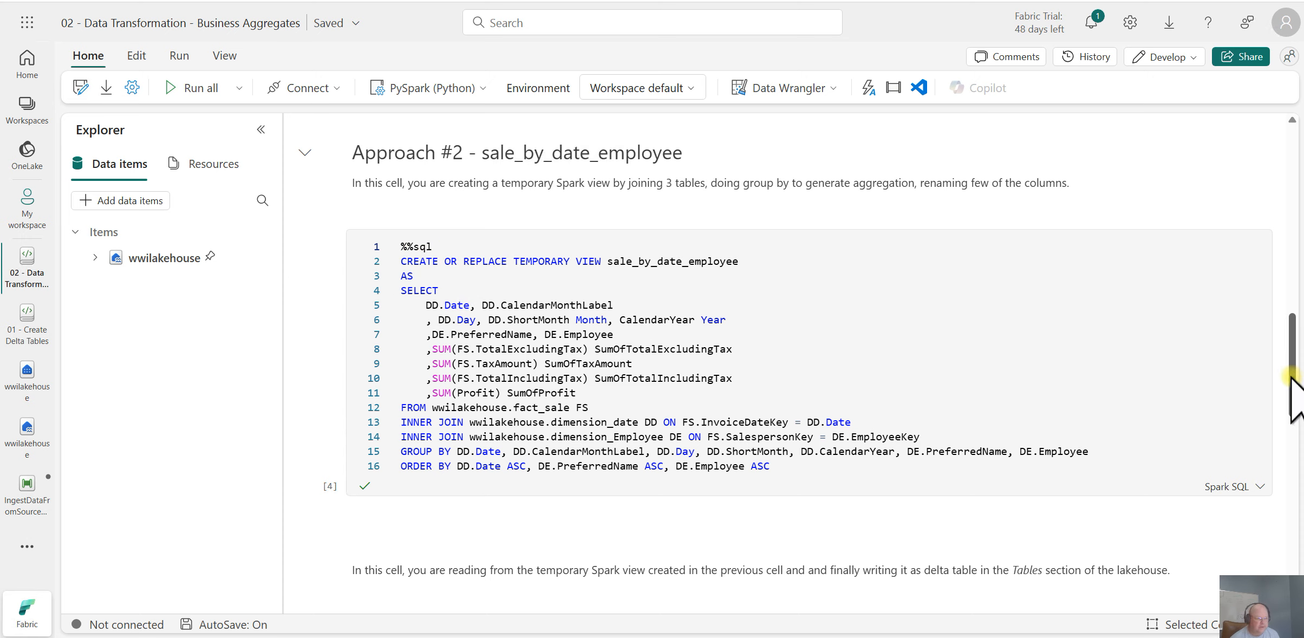
# Step: Examine the SQL cell creating the sale_by_date_employee temporary view, including its SUM columns, joins and grouping
pyautogui.scroll(-1, 1294, 387)
pyautogui.moveTo(1298, 396); pyautogui.dragTo(1298, 422)
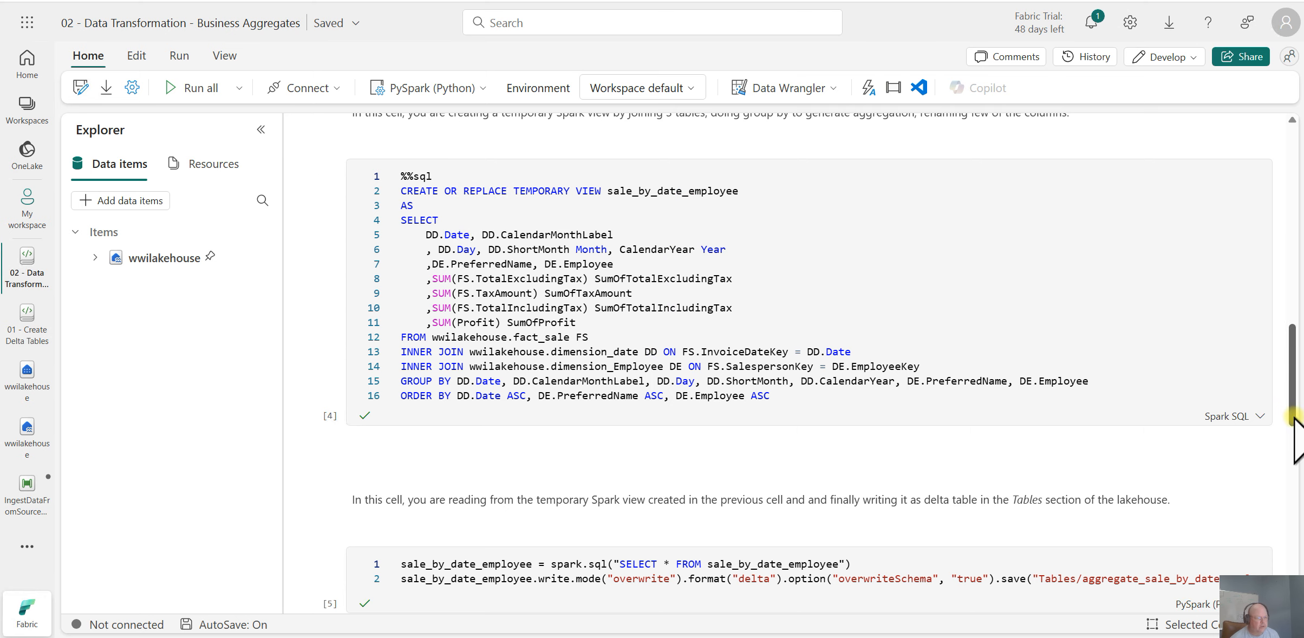
pyautogui.scroll(-1, 1295, 420)
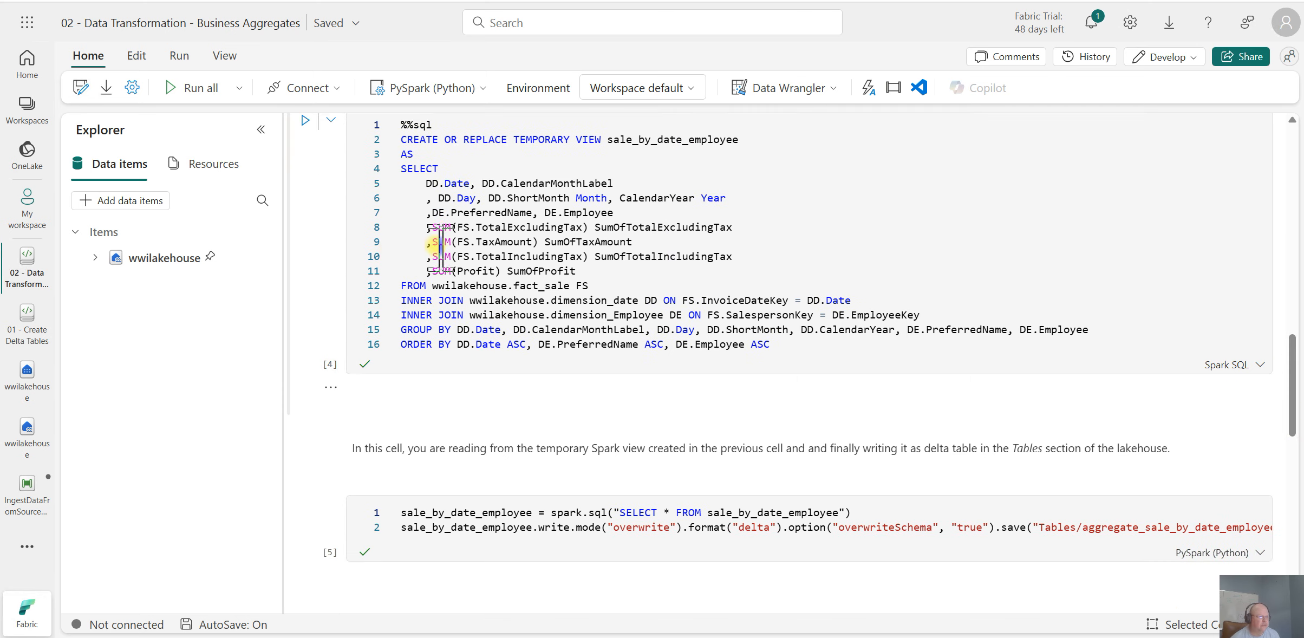
pyautogui.click(432, 227)
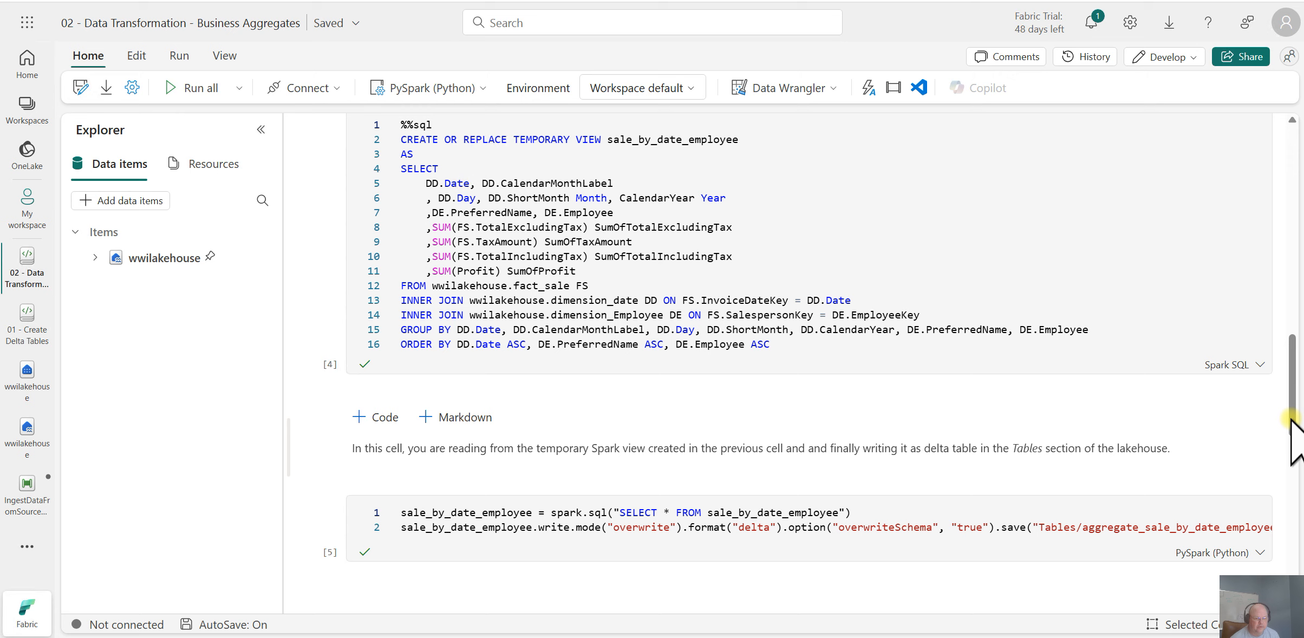
# Step: View the full save path in the cell writing aggregate_sale_by_date_employee, and expand the Tables folder of wwilakehouse
pyautogui.scroll(-1, 1292, 433)
pyautogui.scroll(-2, 1293, 437)
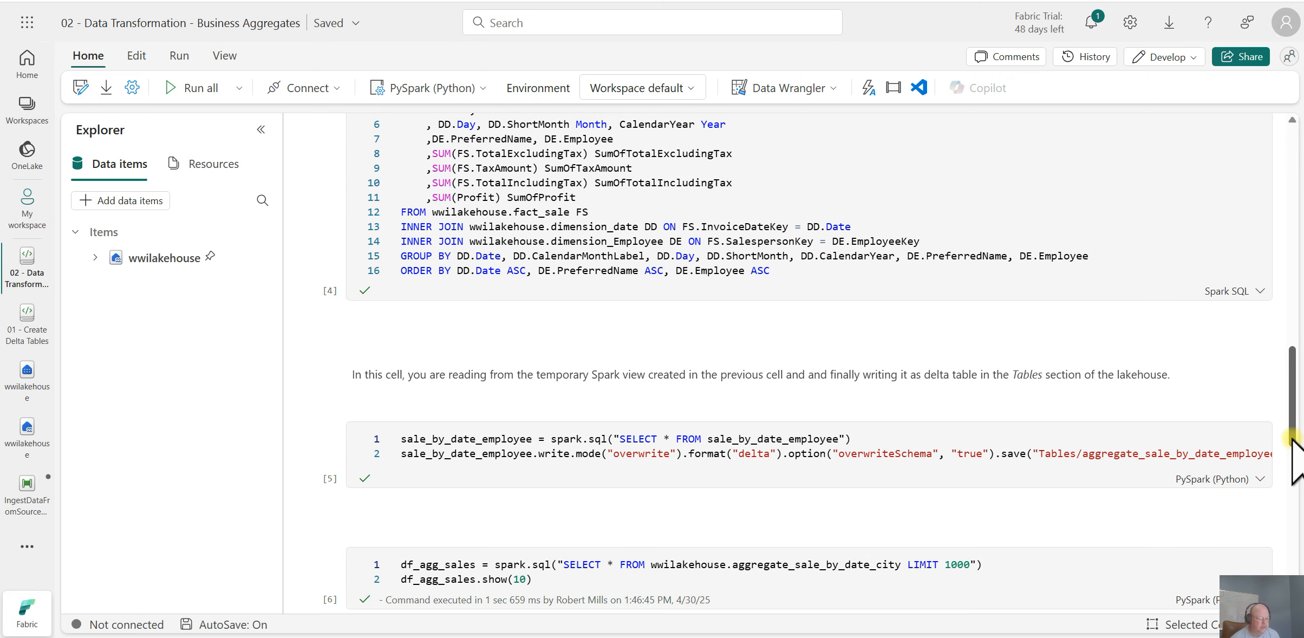
pyautogui.moveTo(1291, 438); pyautogui.dragTo(1295, 464)
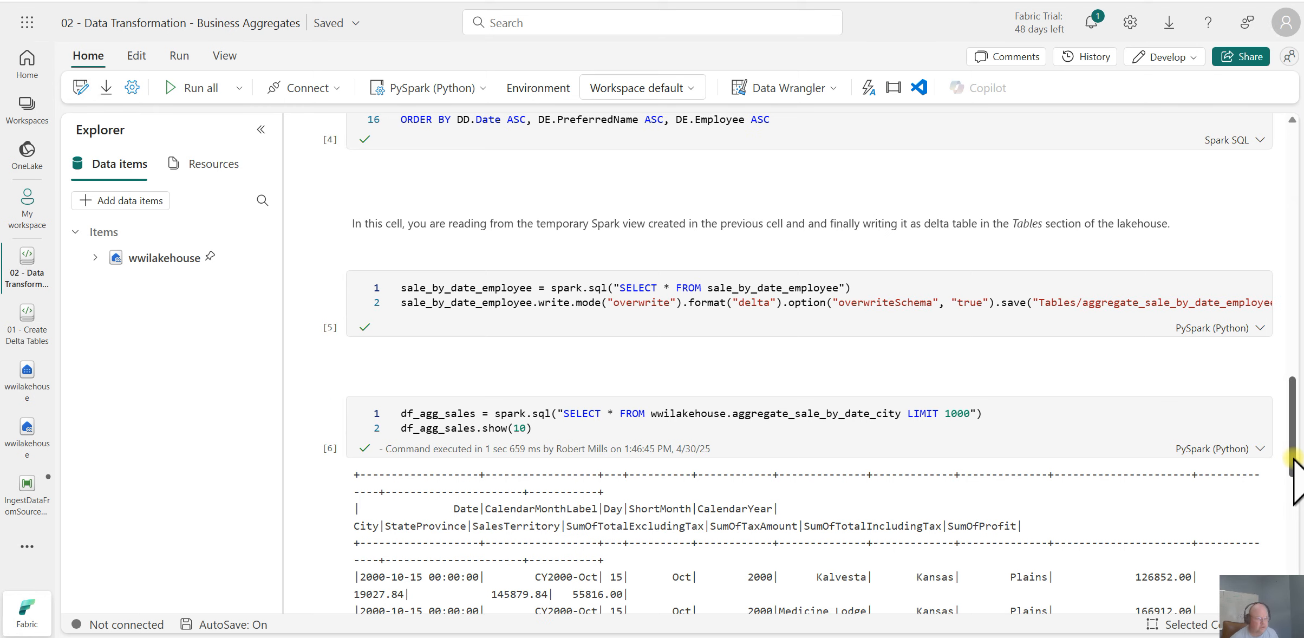
pyautogui.scroll(-1, 1295, 478)
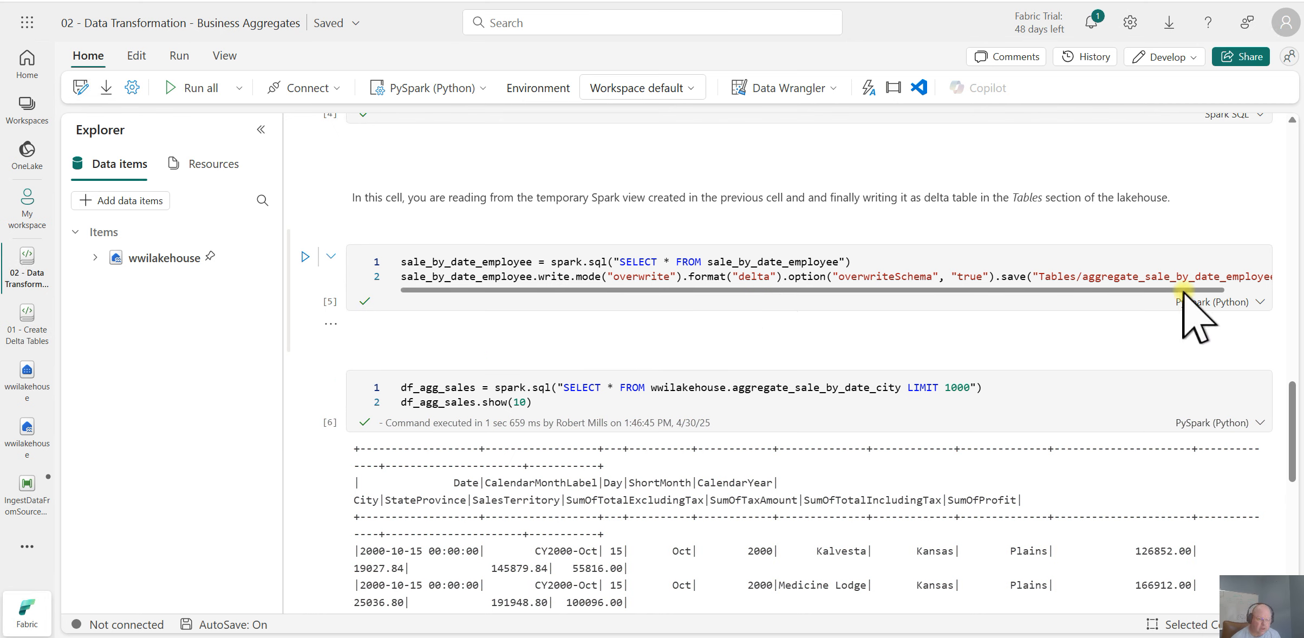
pyautogui.hscroll(1, 1178, 292)
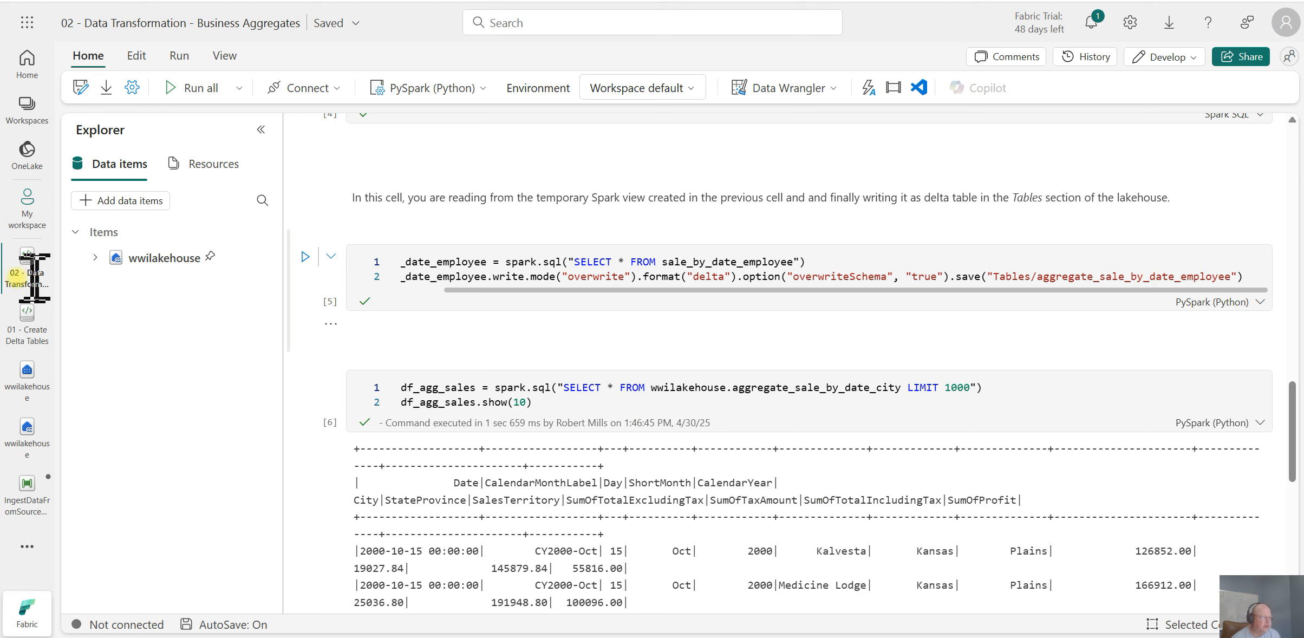
pyautogui.click(96, 258)
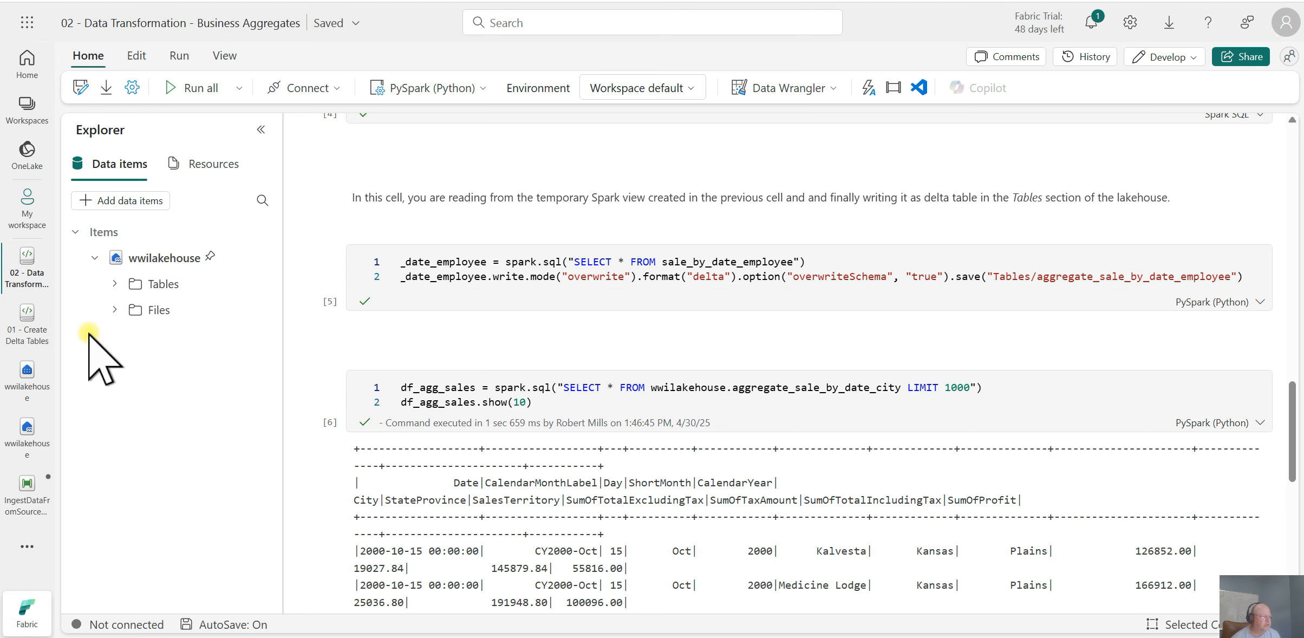
pyautogui.click(115, 284)
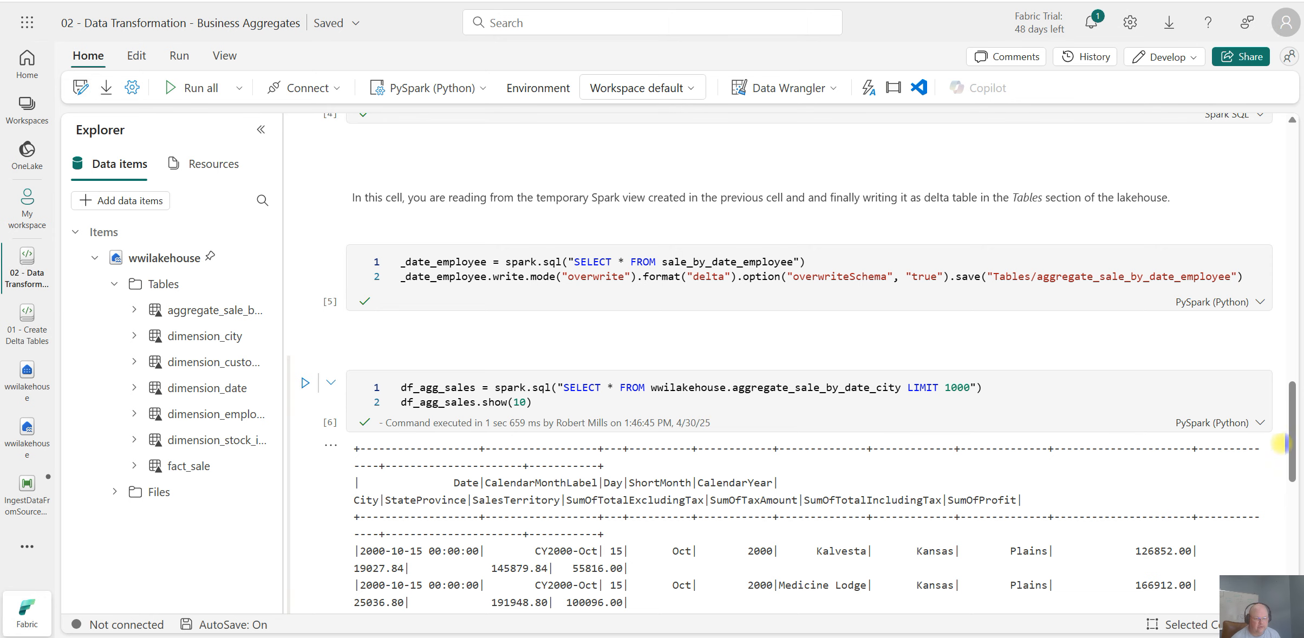
# Step: Highlight show(10) in the df_agg_sales cell and review the query output down to its last row
pyautogui.scroll(-3, 1296, 461)
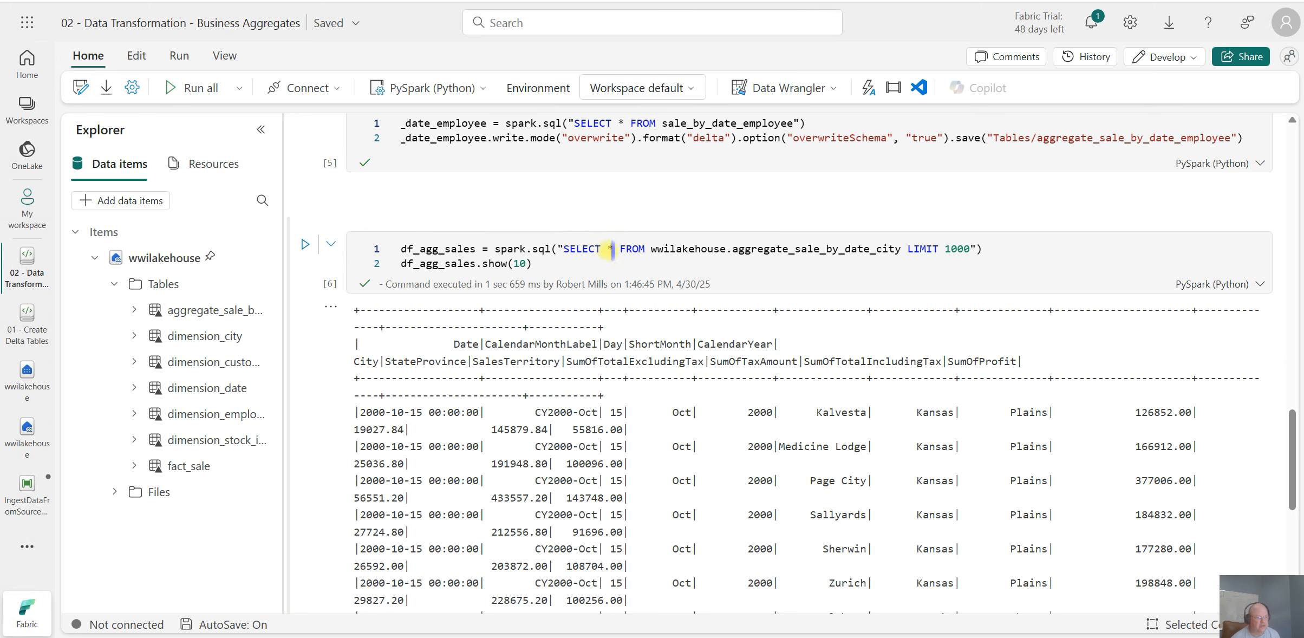
pyautogui.moveTo(710, 251)
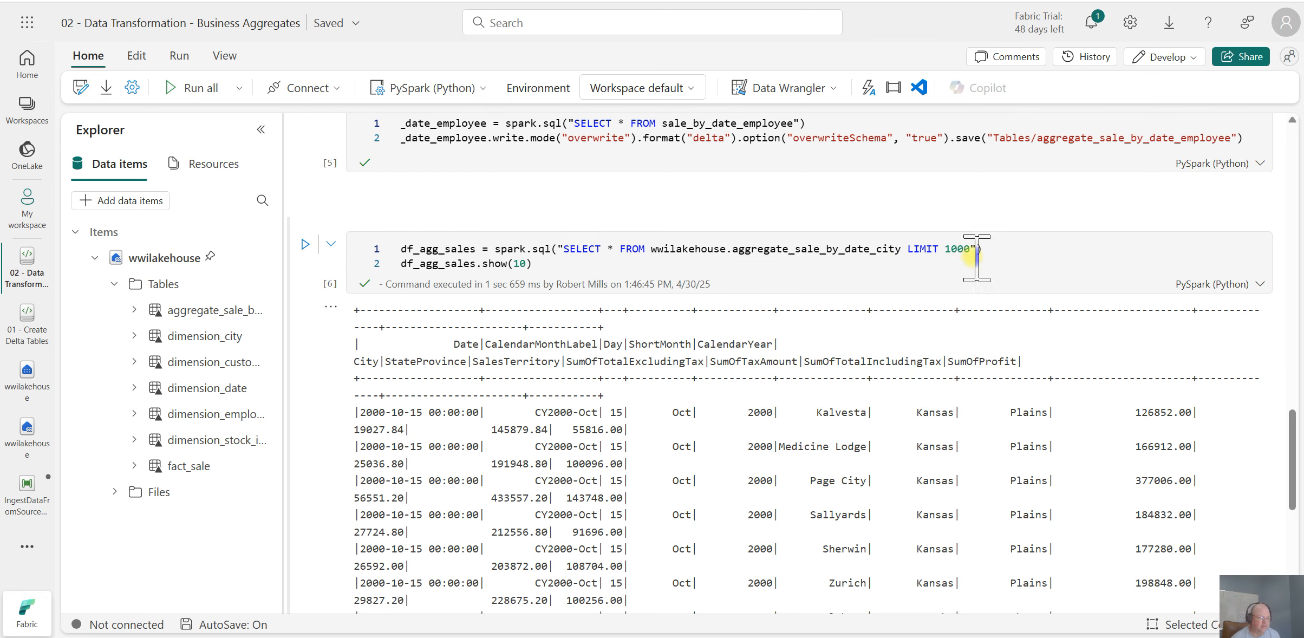
pyautogui.click(519, 264)
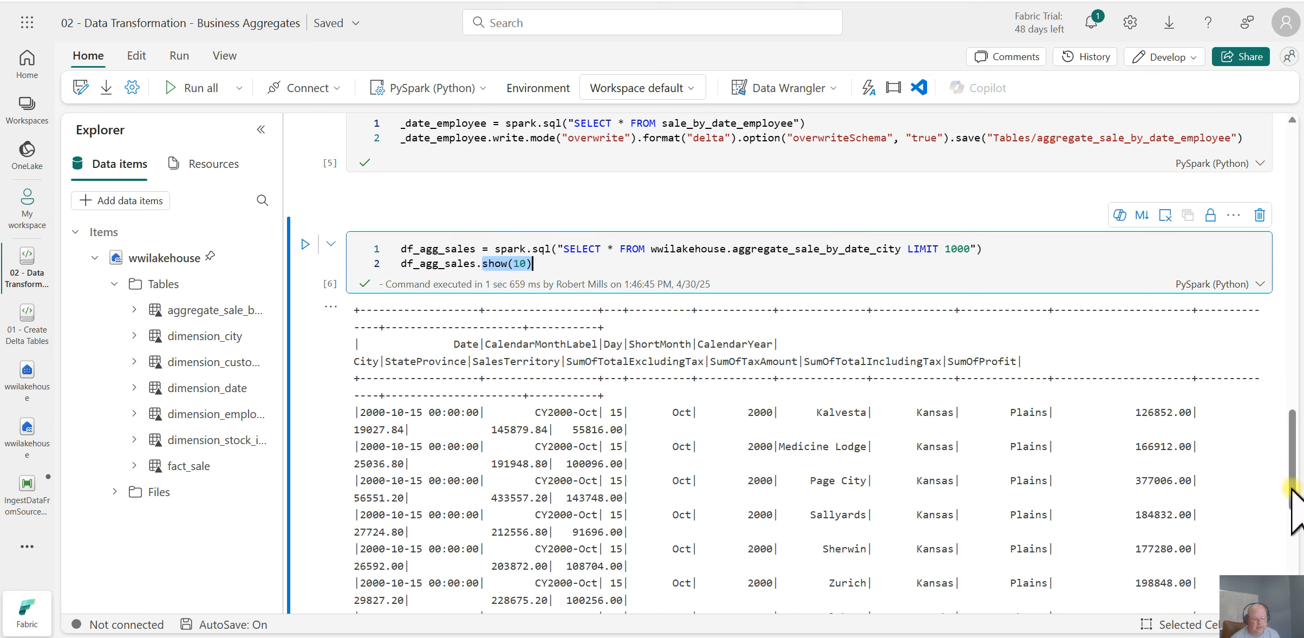
pyautogui.scroll(-4, 1296, 530)
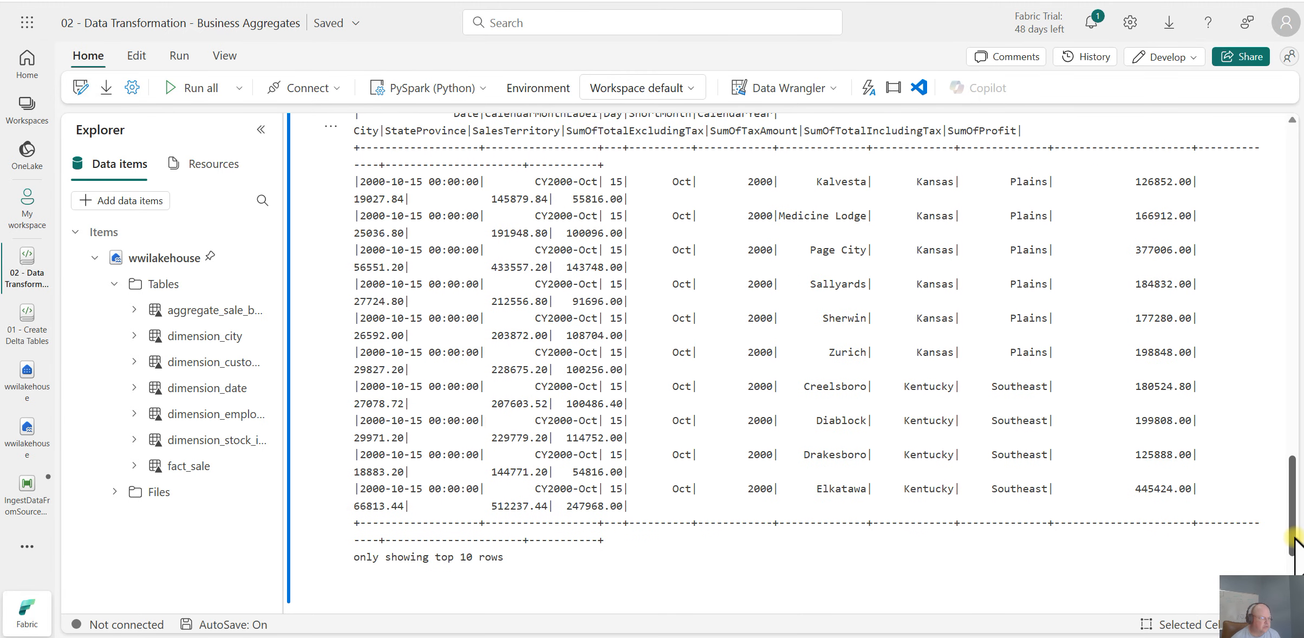
pyautogui.scroll(4, 1295, 520)
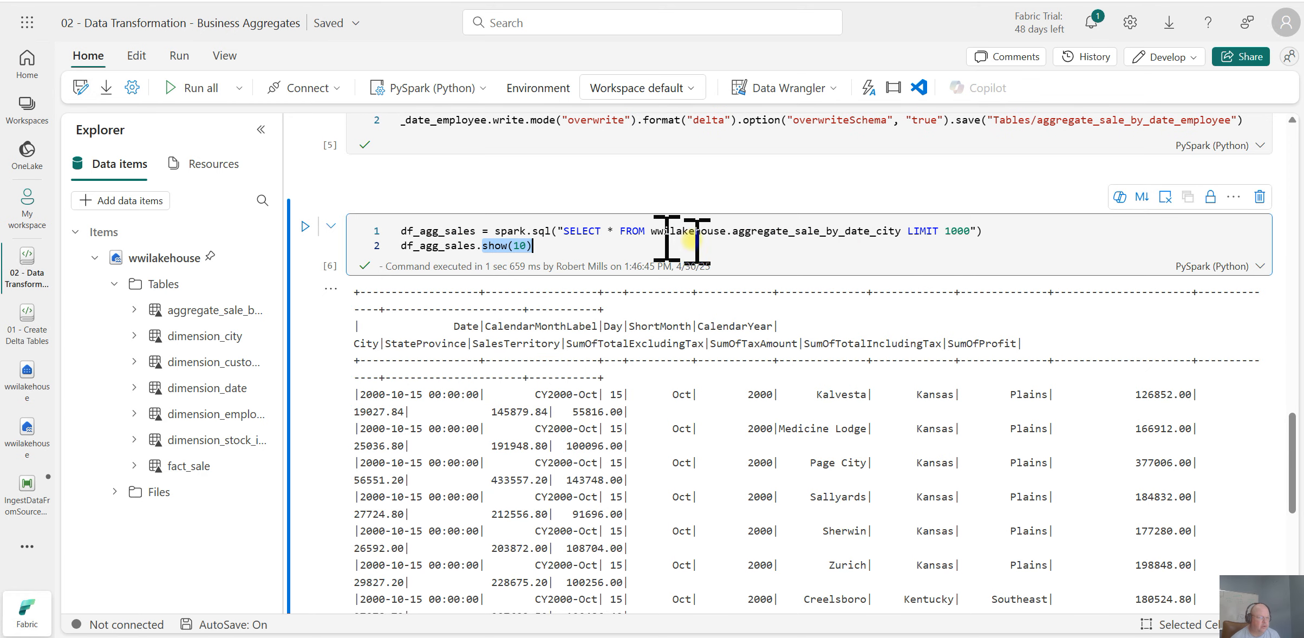
# Step: Review the aggregate_sale_by_date_city query output in the df_agg_sales cell and highlight LIMIT 1000 in its SELECT statement
pyautogui.click(898, 230)
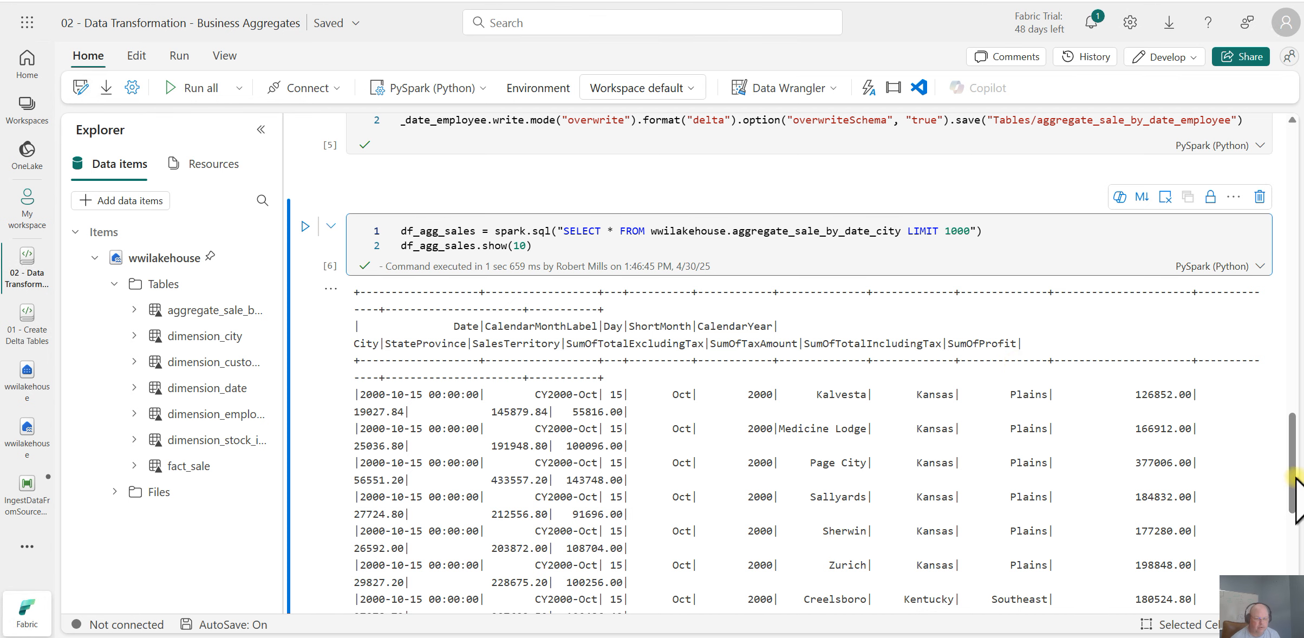
pyautogui.moveTo(1295, 483); pyautogui.dragTo(1296, 496)
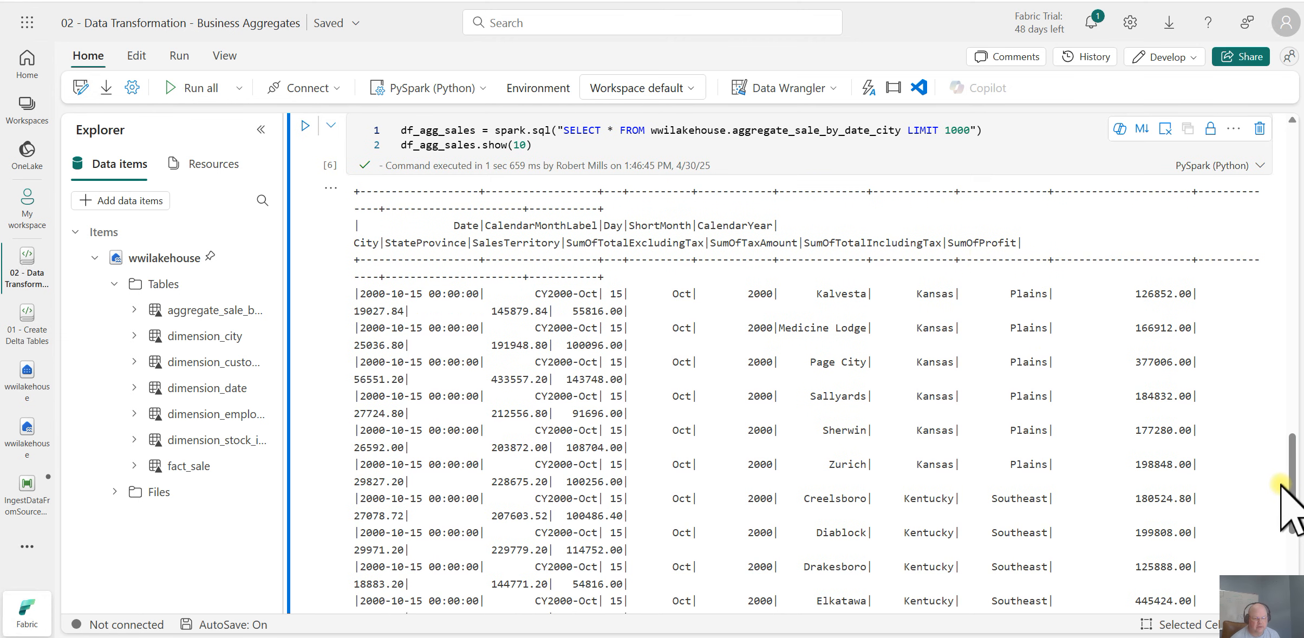
pyautogui.moveTo(1294, 487); pyautogui.dragTo(1292, 474)
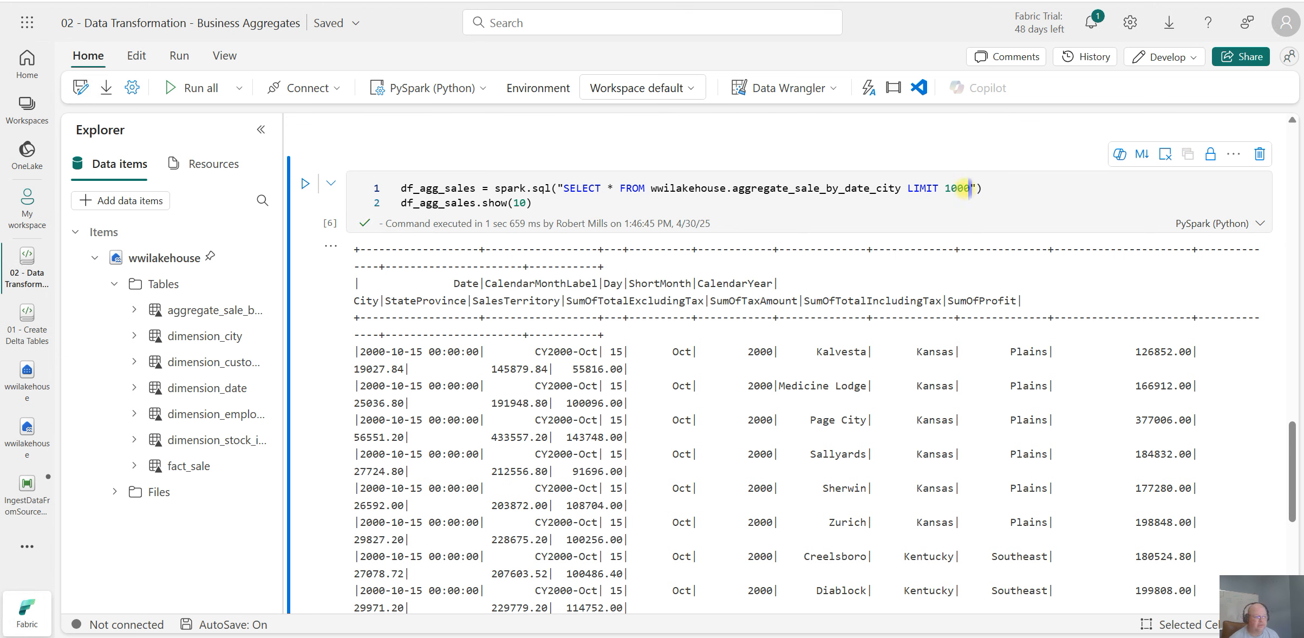
pyautogui.moveTo(905, 188); pyautogui.dragTo(965, 188)
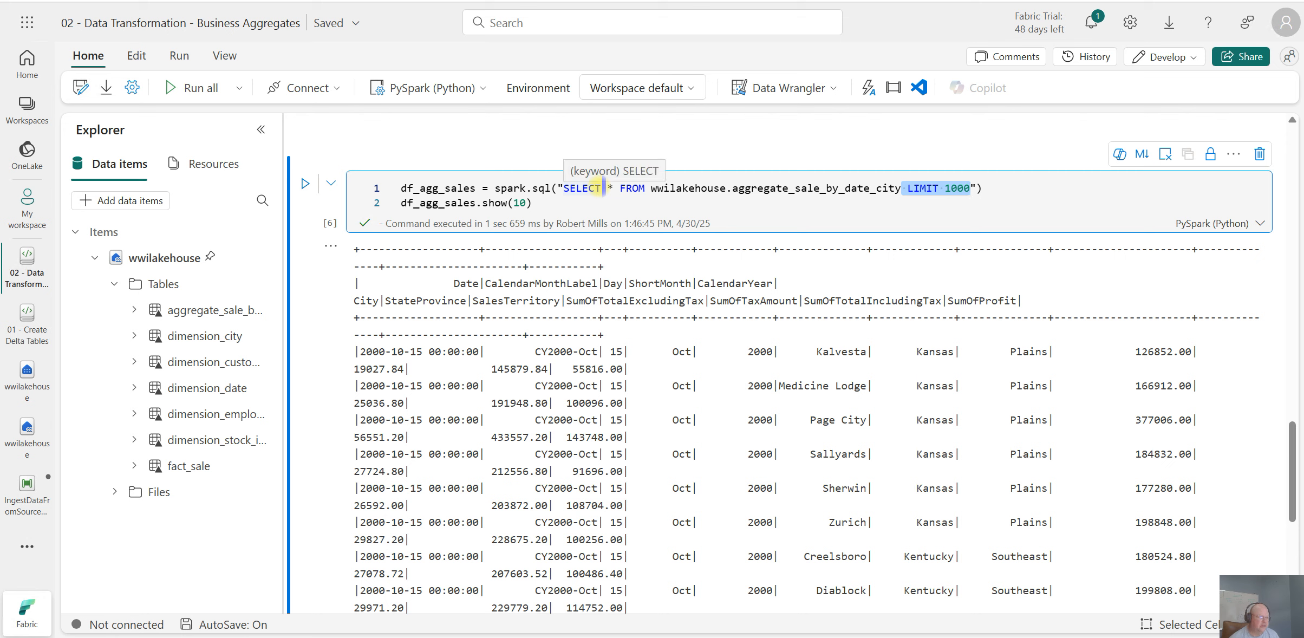
pyautogui.click(1012, 188)
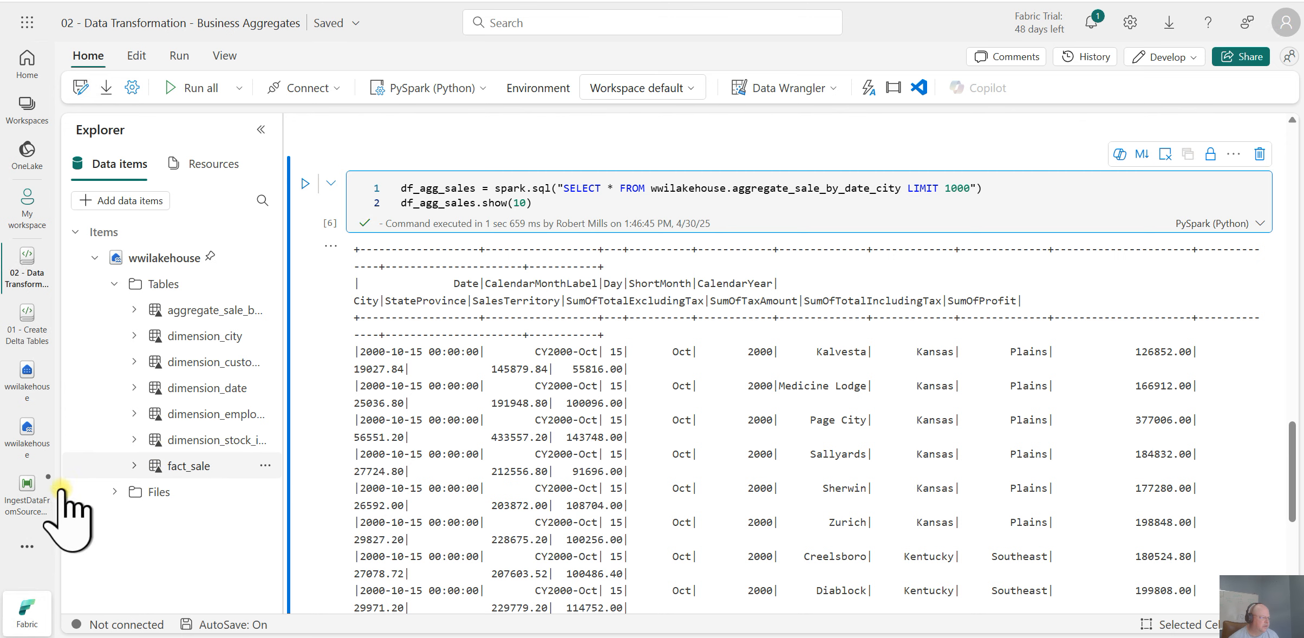
# Step: Open the Customer Analysis report from My workspace, then expand and collapse its Filters pane
pyautogui.click(27, 217)
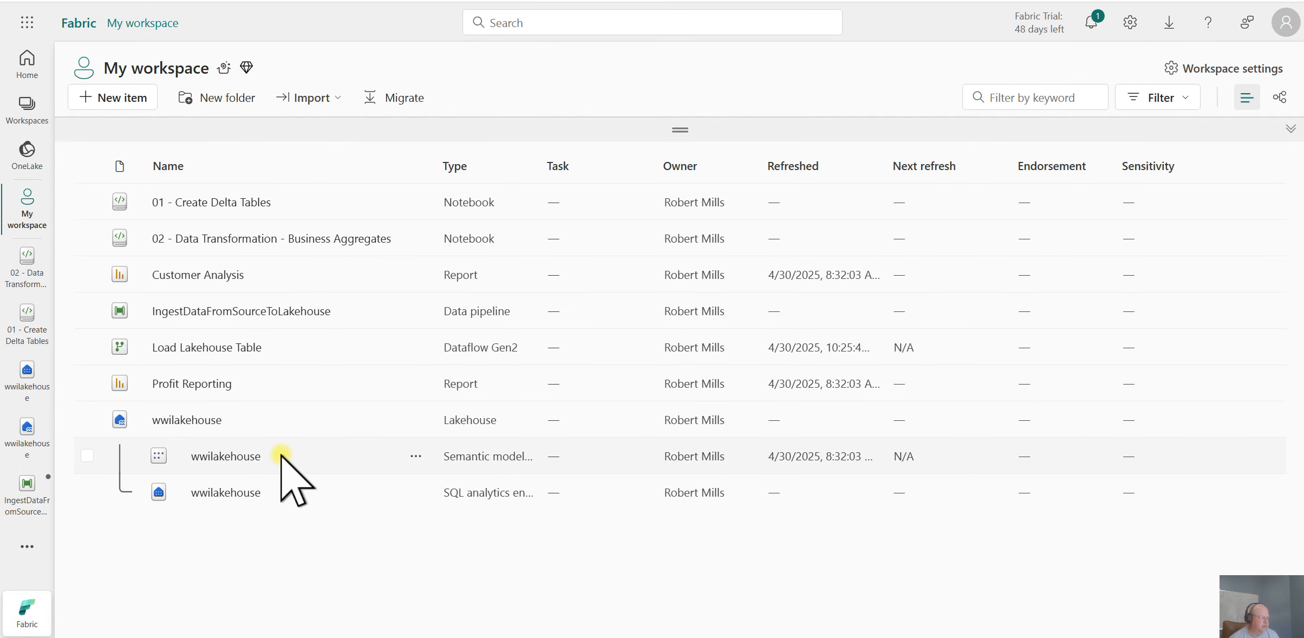
pyautogui.click(193, 275)
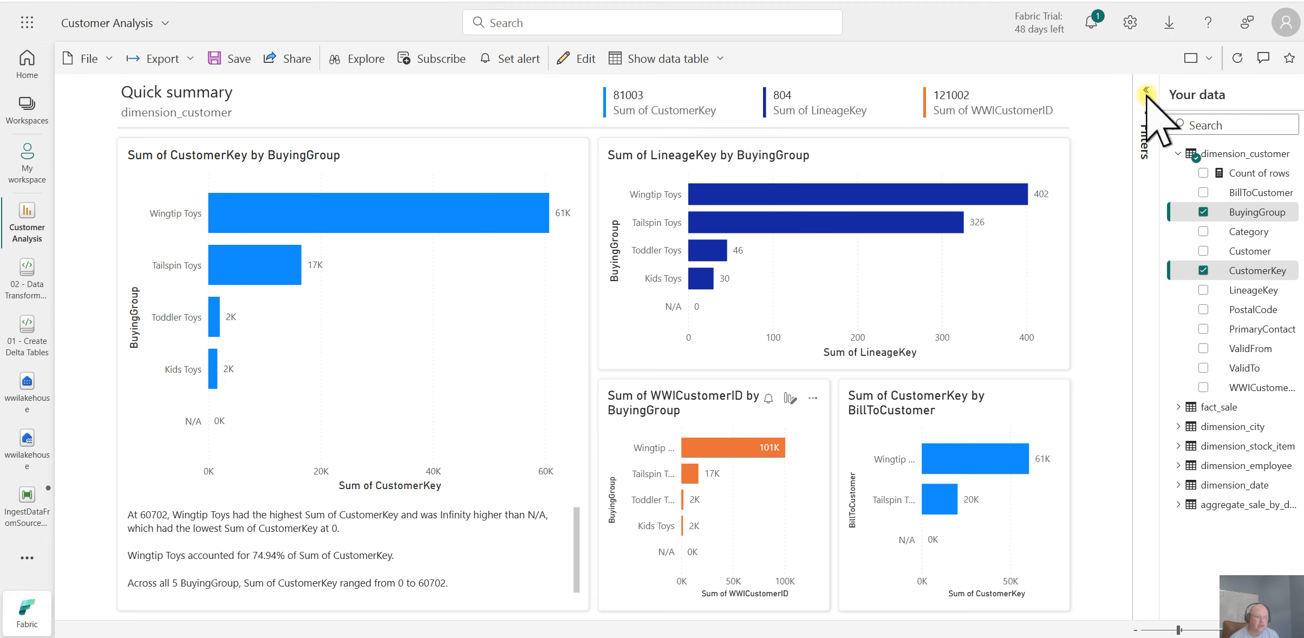
pyautogui.click(1149, 234)
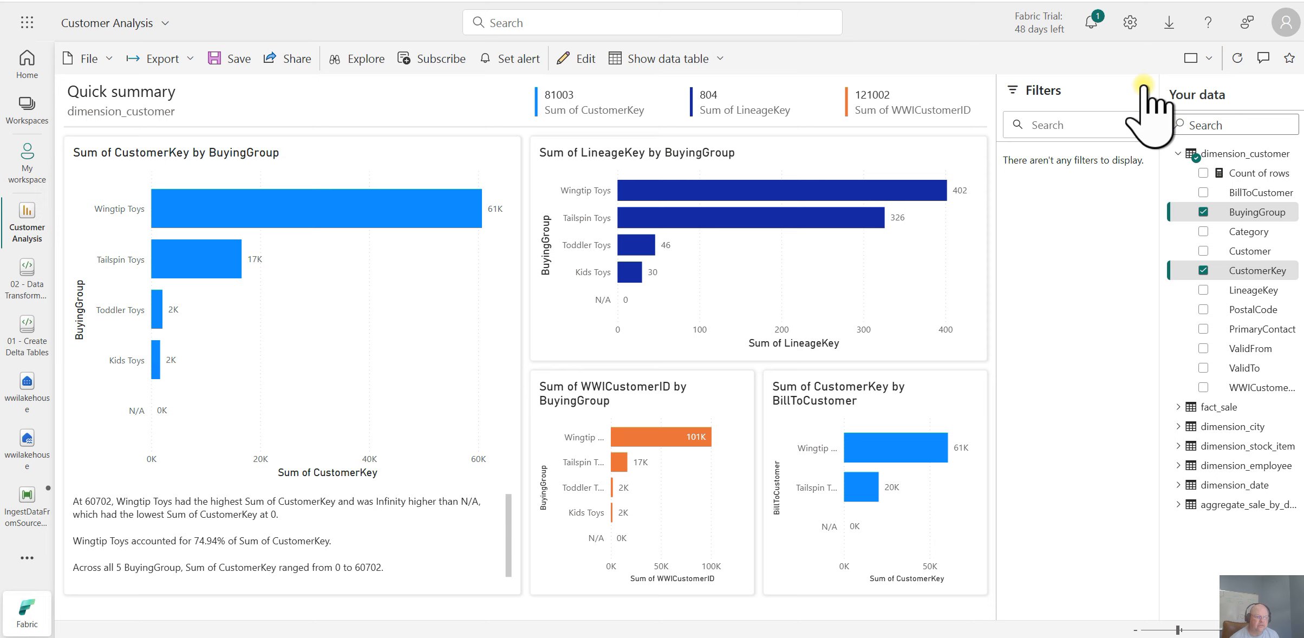
pyautogui.click(1146, 222)
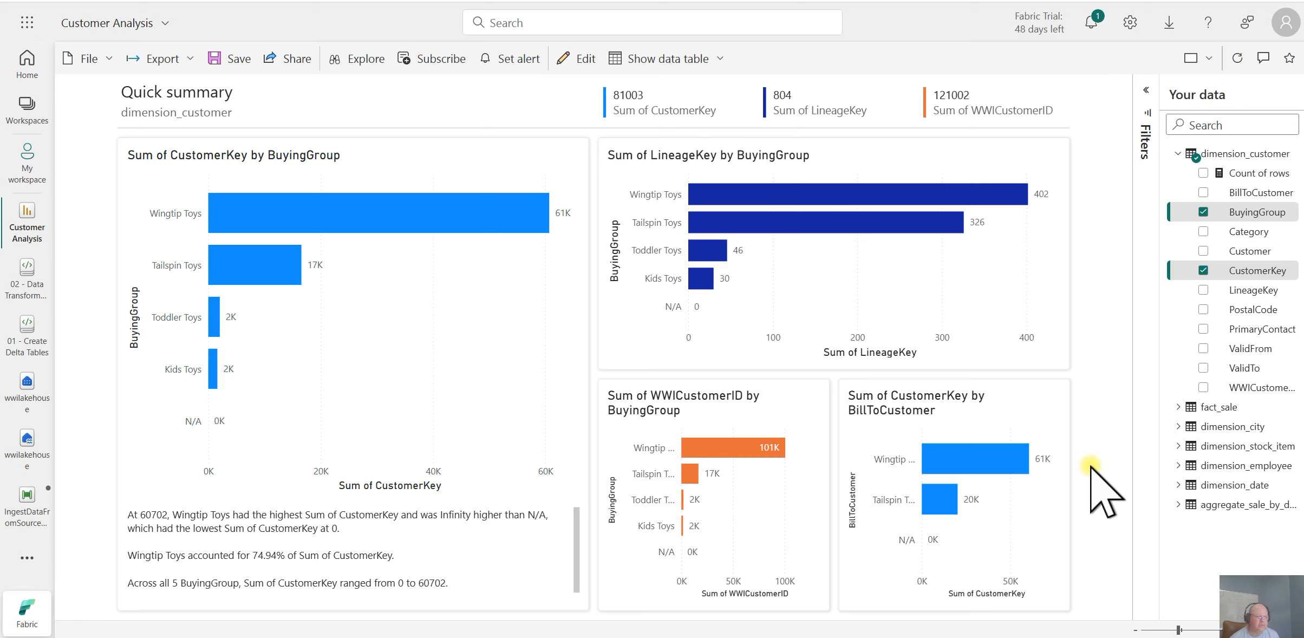
# Step: Look through the Customer Analysis report's view options and return to My workspace without saving changes
pyautogui.click(1210, 58)
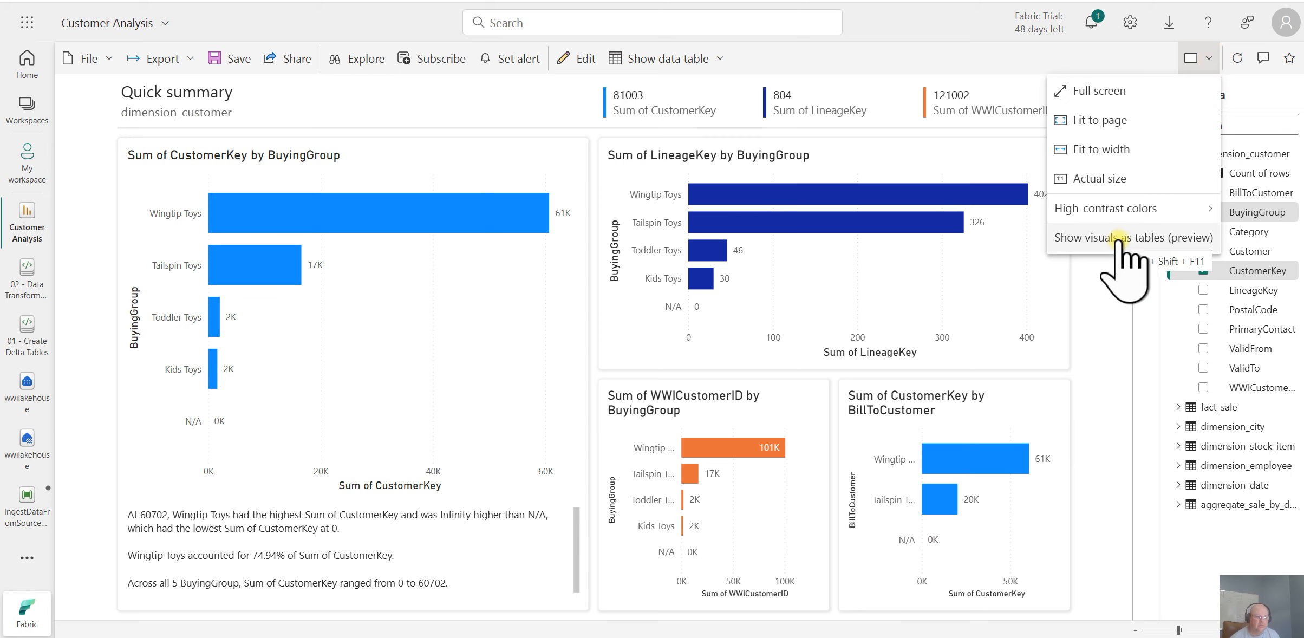
pyautogui.click(1099, 307)
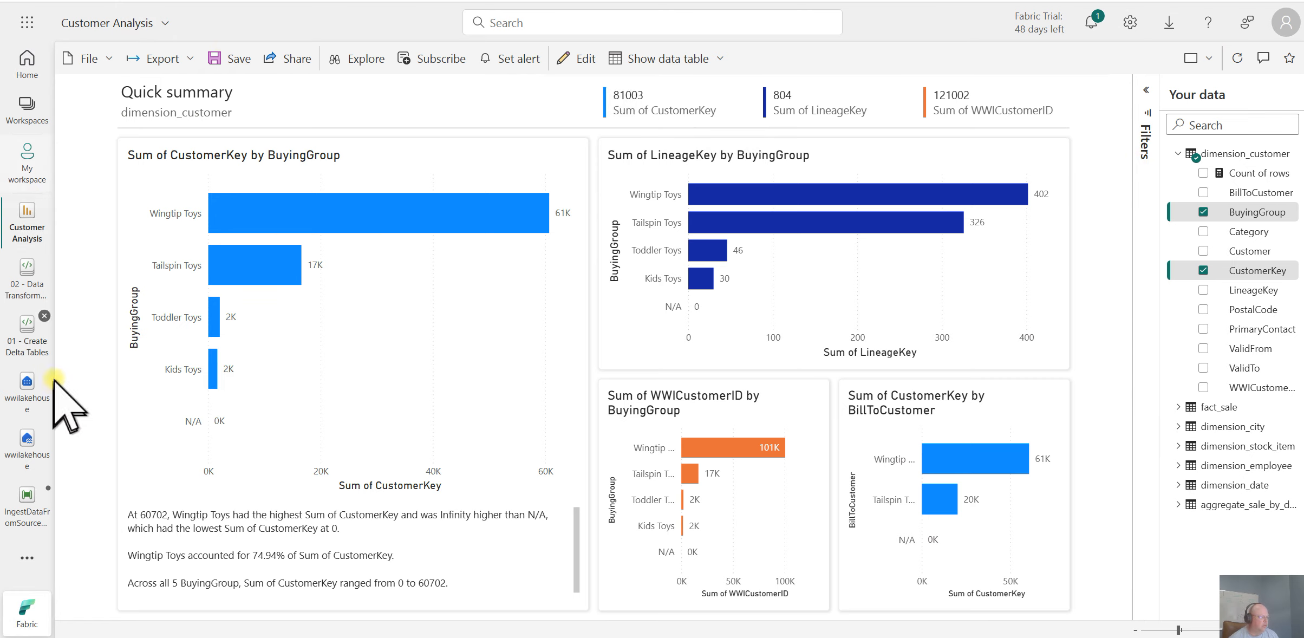
pyautogui.click(28, 165)
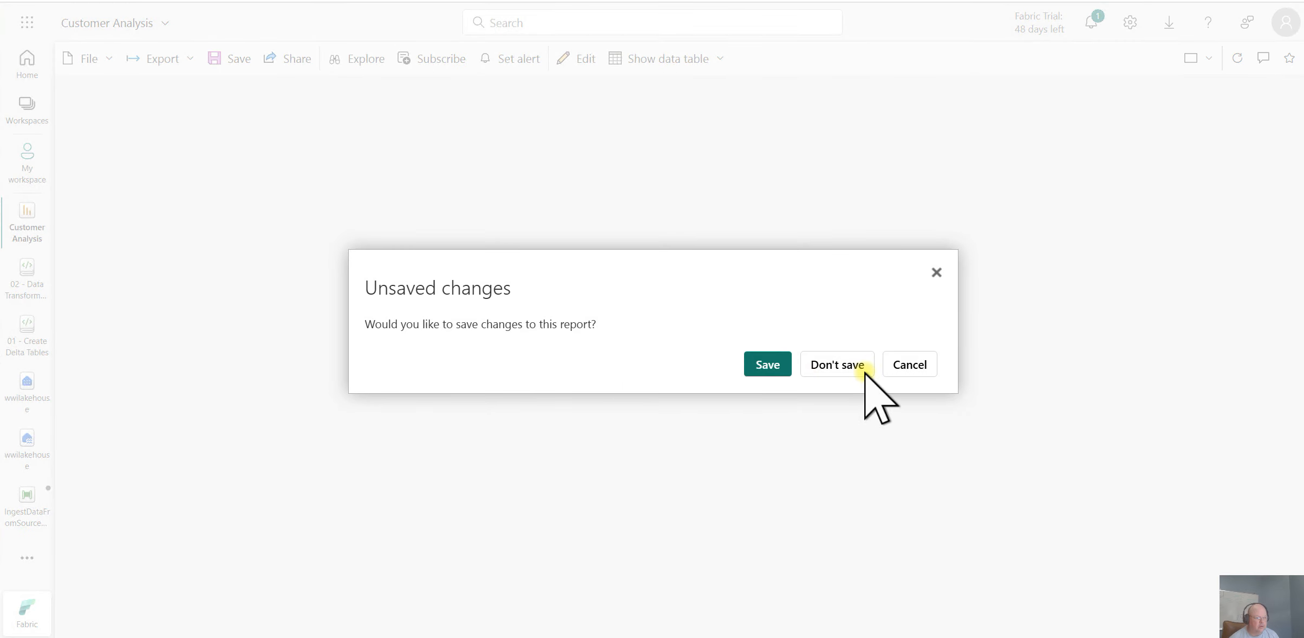
pyautogui.click(817, 373)
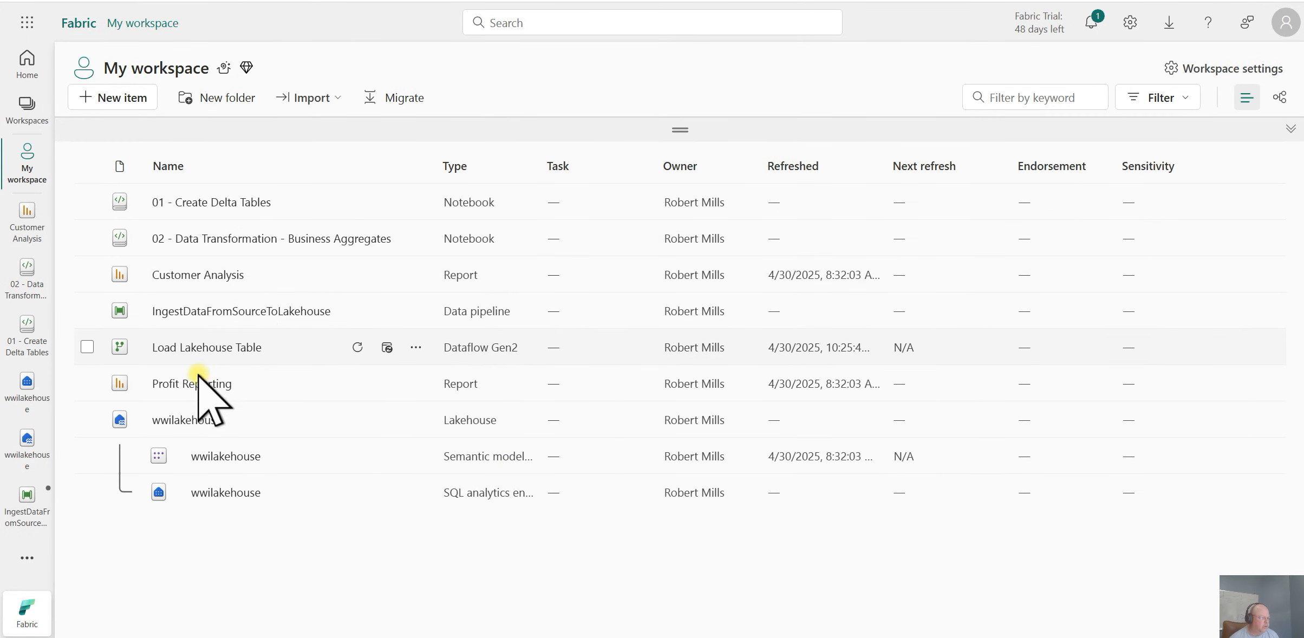
# Step: Open the Profit Reporting report, examine its profit by fiscal month and profit by employee charts, and return to My workspace
pyautogui.click(178, 383)
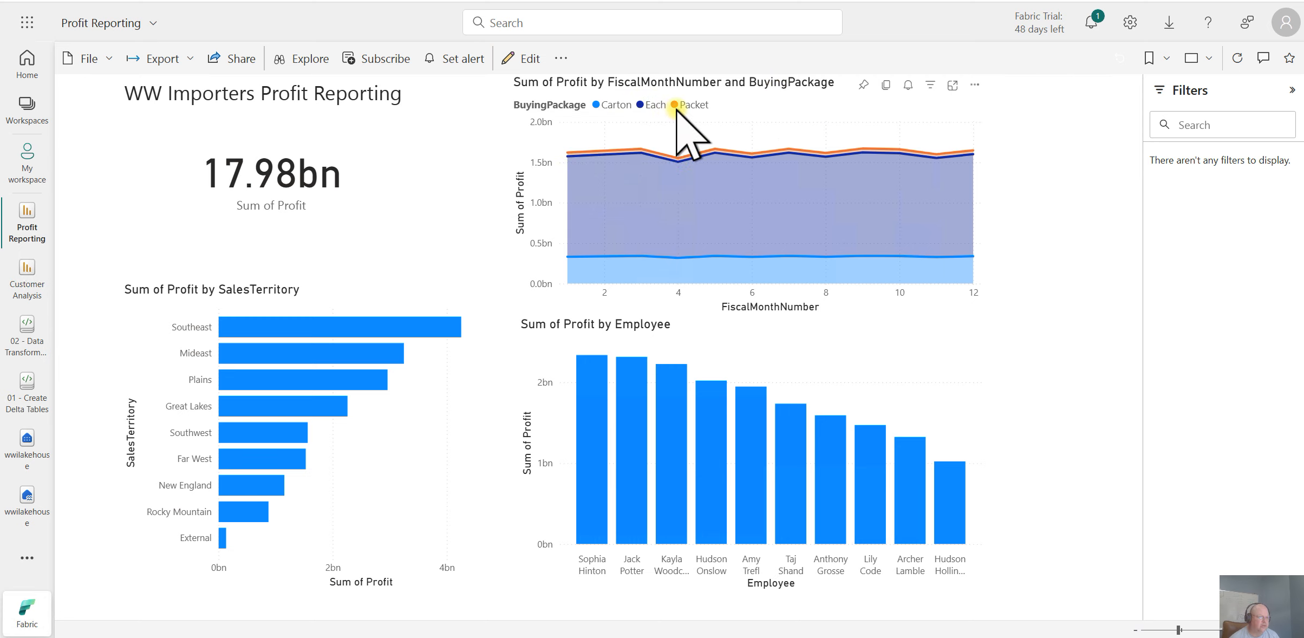
pyautogui.moveTo(681, 163)
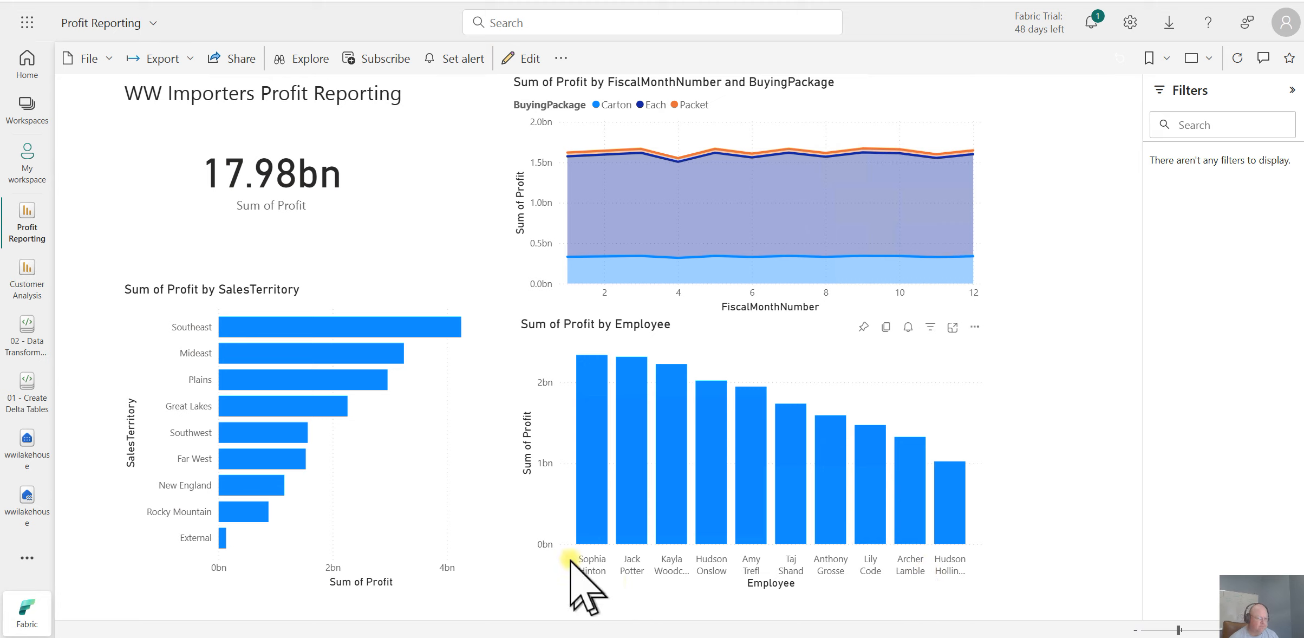
pyautogui.moveTo(590, 525)
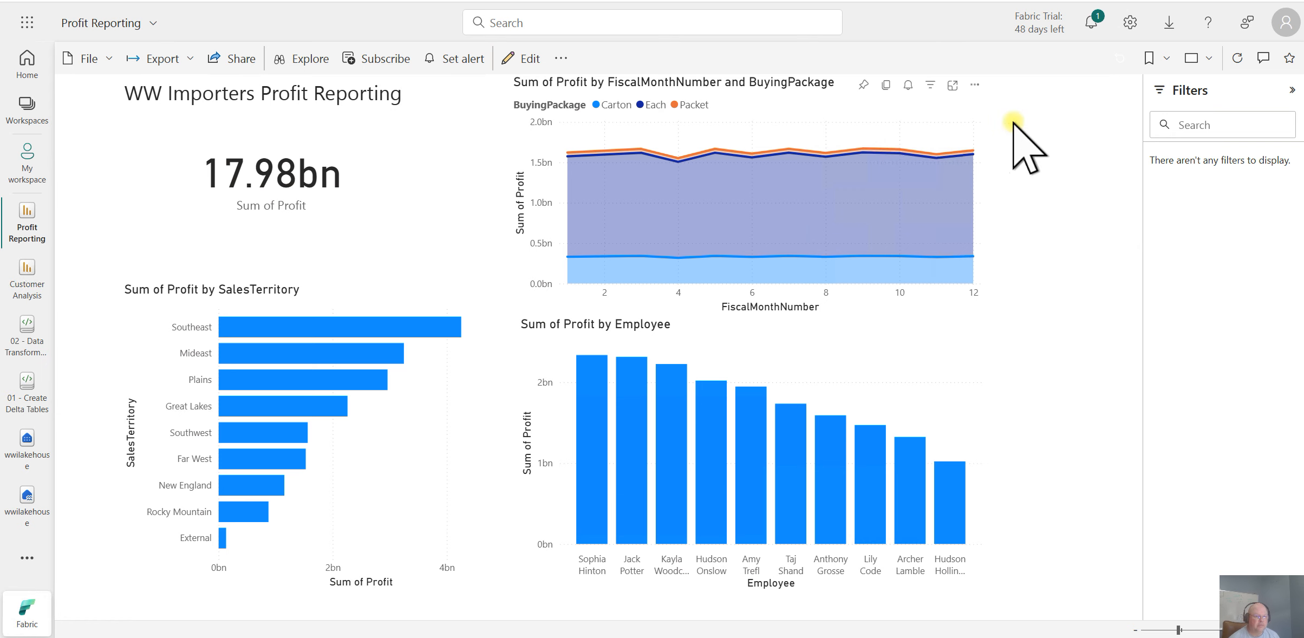
pyautogui.click(28, 158)
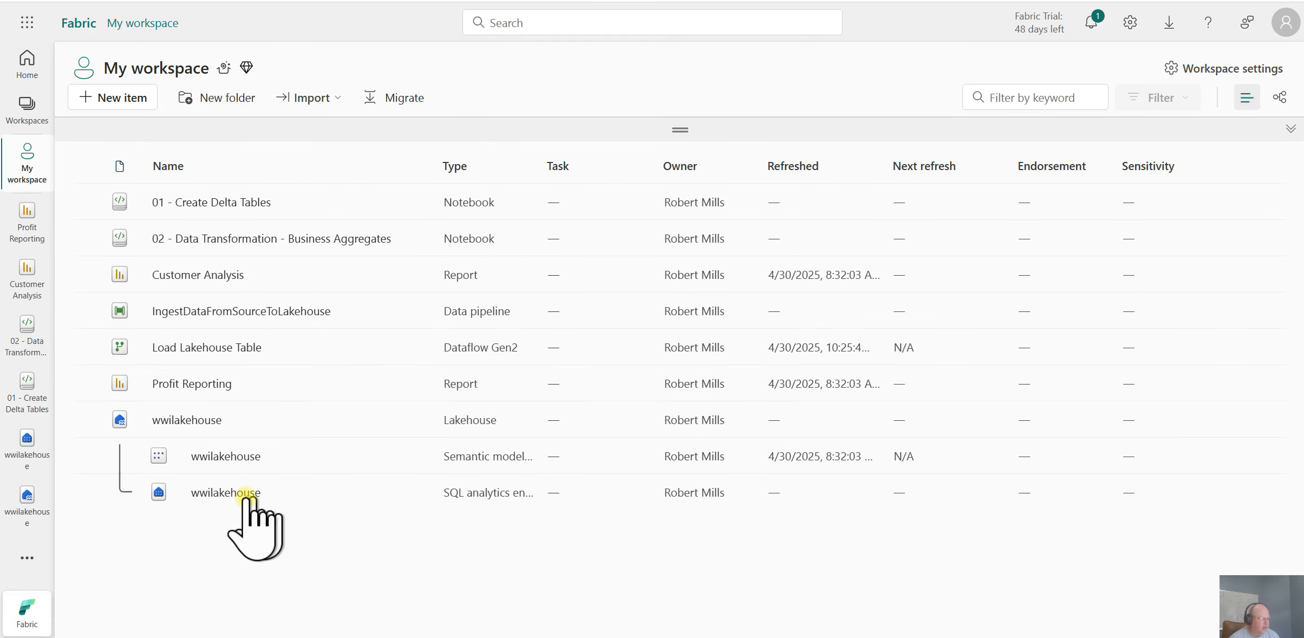